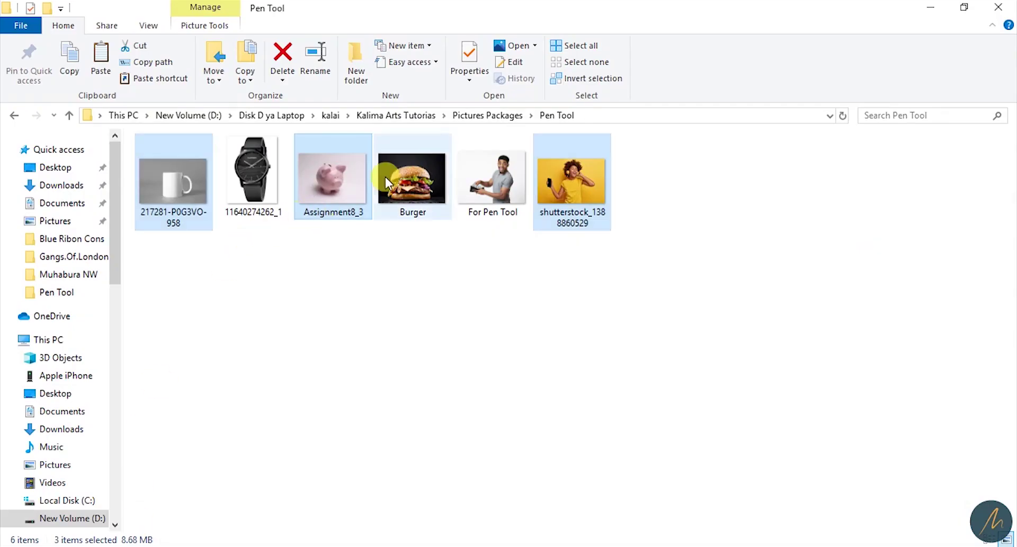
left_click(334, 180, "ctrl")
left_click_drag(334, 179, 566, 39)
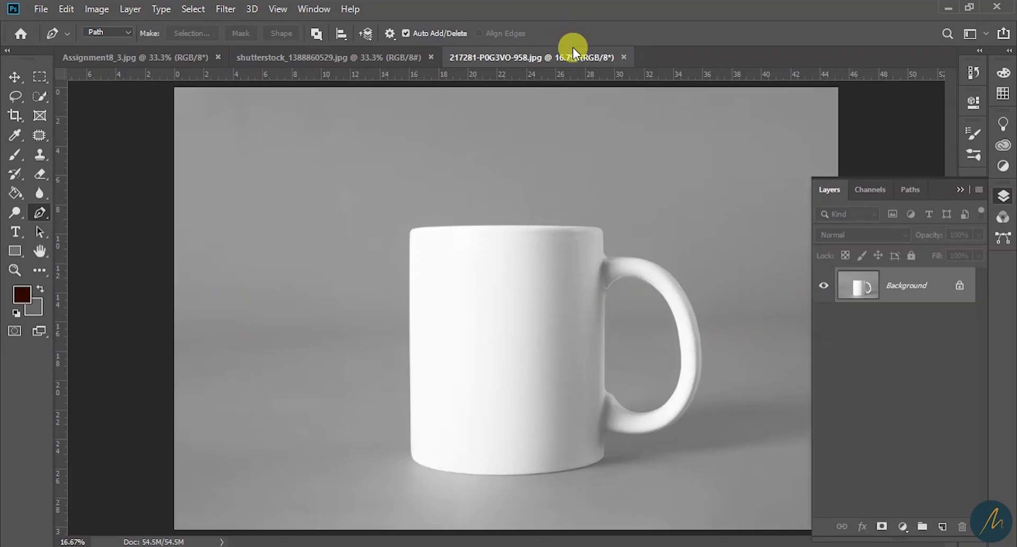
Activate the standard Pen Tool from the group of pen tools, with the mug photo open.
right_click(42, 214)
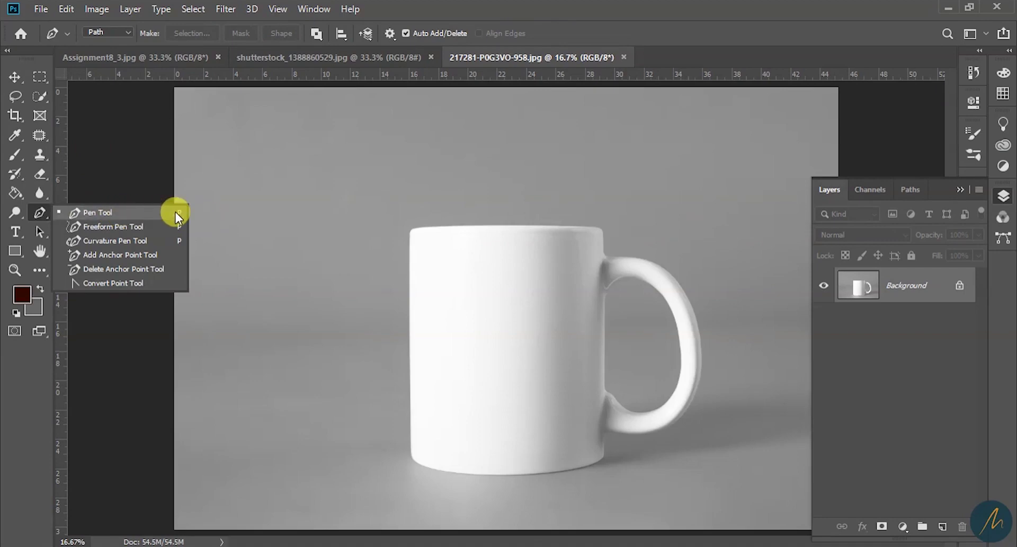
left_click(159, 217)
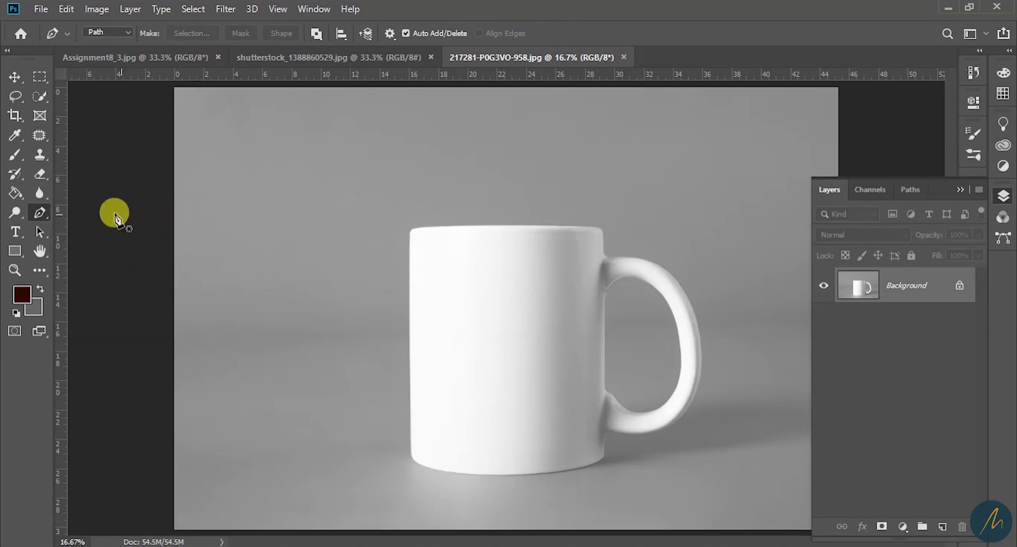
left_click(15, 77)
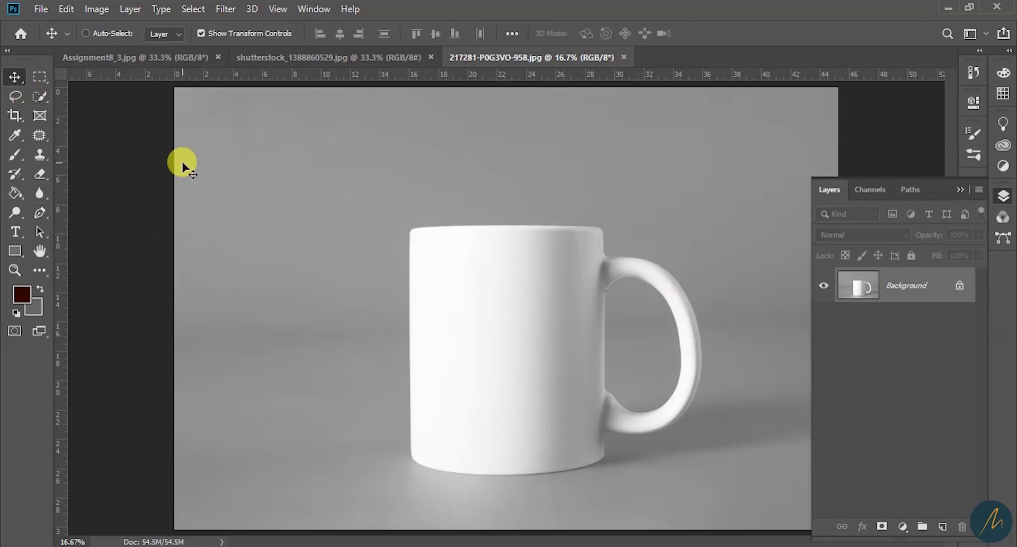
key("p")
right_click(42, 213)
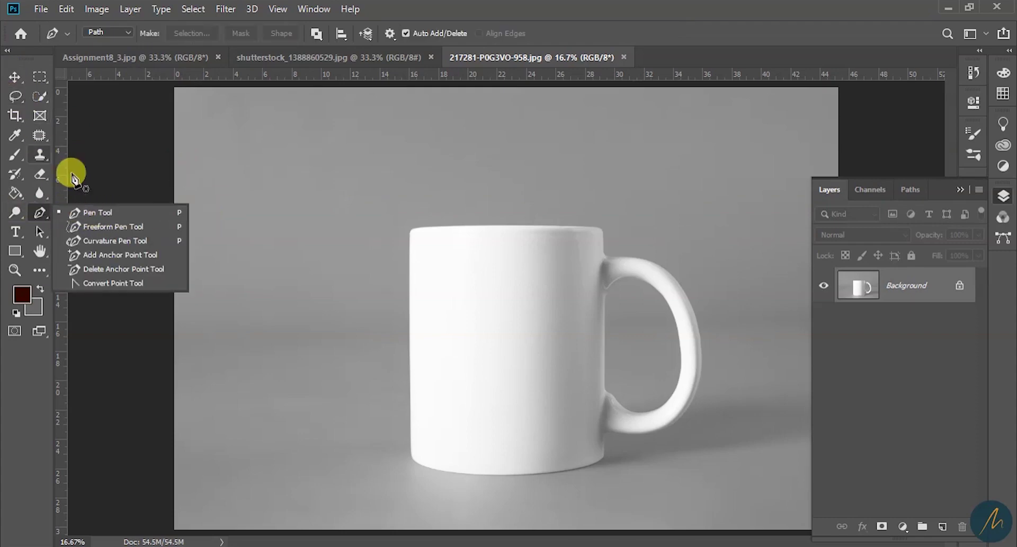
left_click(40, 210)
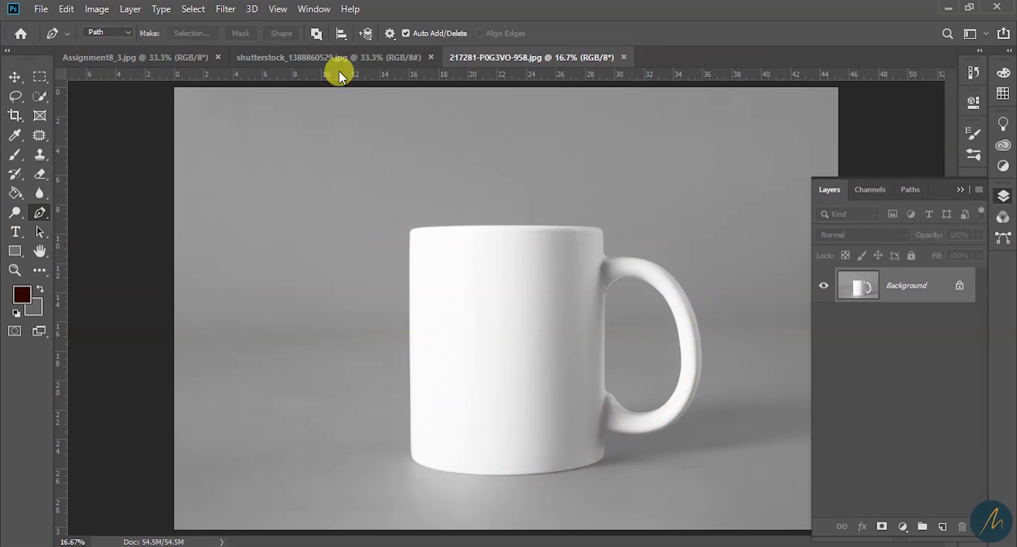
Compare the three open photos up close, examining the woman's curly hair edges, the piggy bank's smooth outline and the mug.
left_click(259, 57)
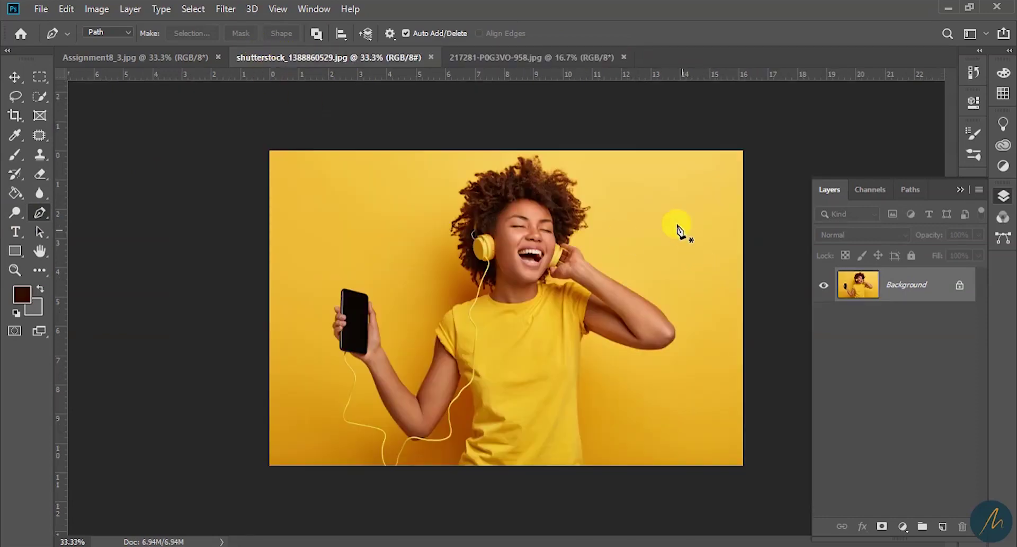
key("z")
left_click(539, 159)
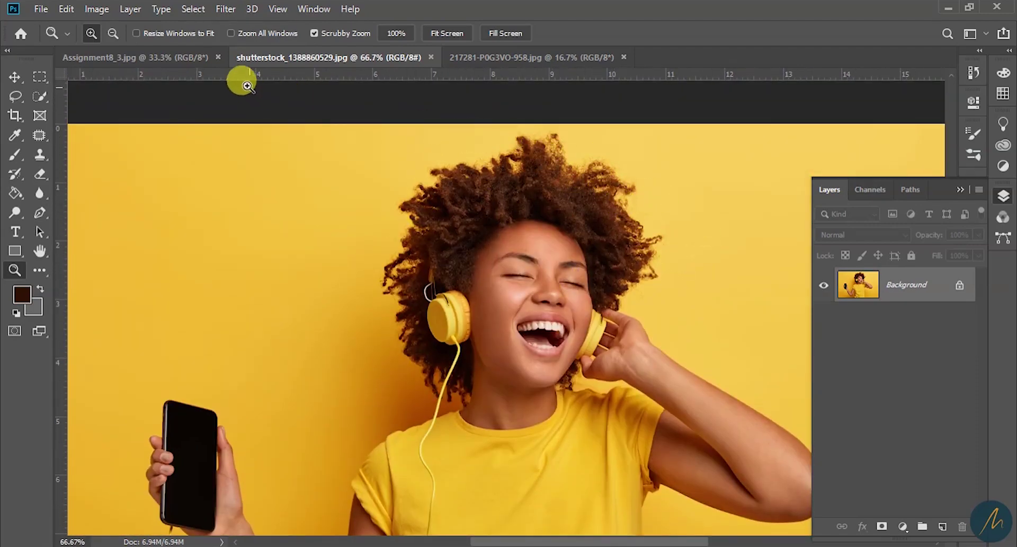
left_click(190, 58)
left_click(530, 217)
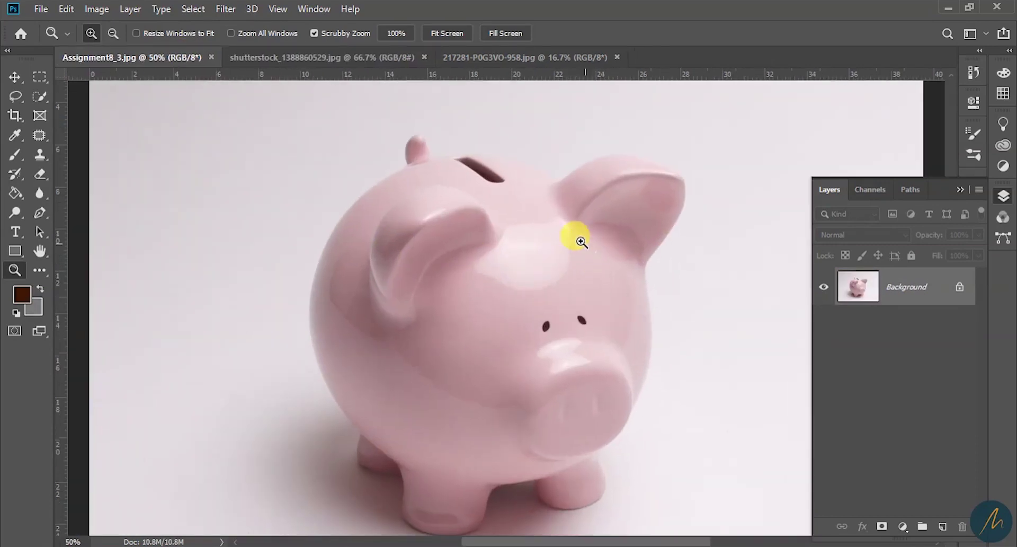
scroll(585, 246, "down", 1)
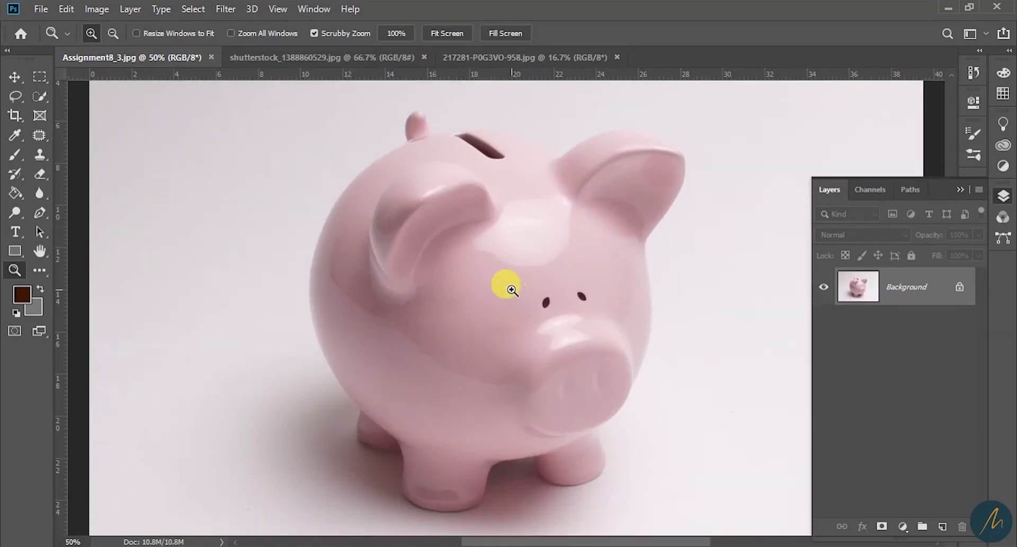
left_click_drag(443, 284, 505, 313)
key("ctrl+minus")
key("ctrl+plus")
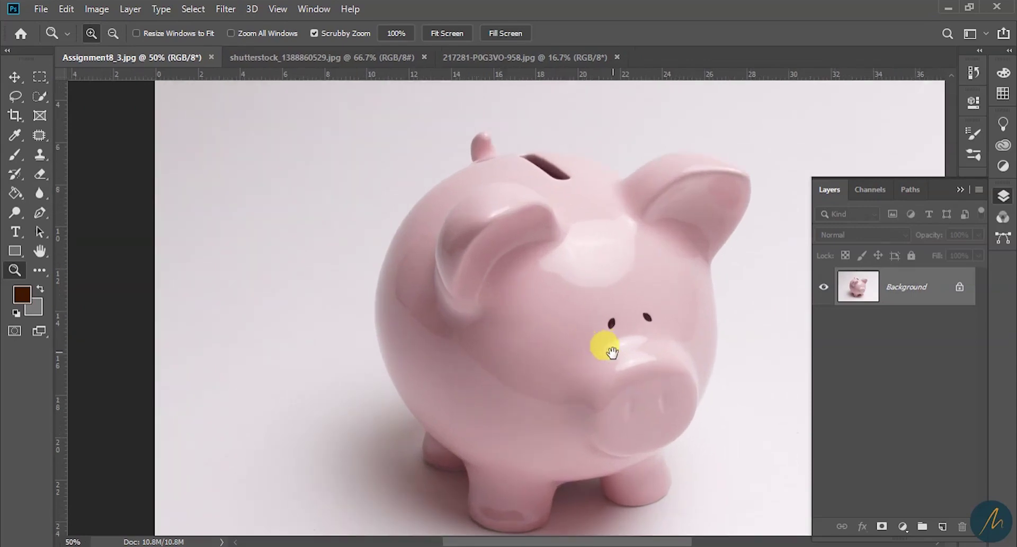
left_click_drag(610, 351, 545, 305)
left_click_drag(483, 390, 480, 402)
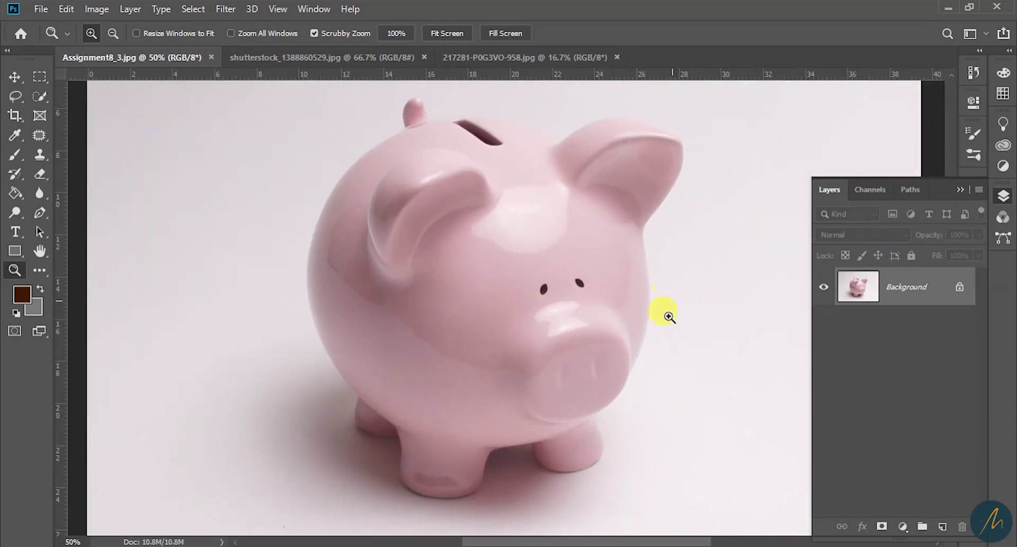
key("ctrl+minus")
left_click_drag(661, 327, 597, 380)
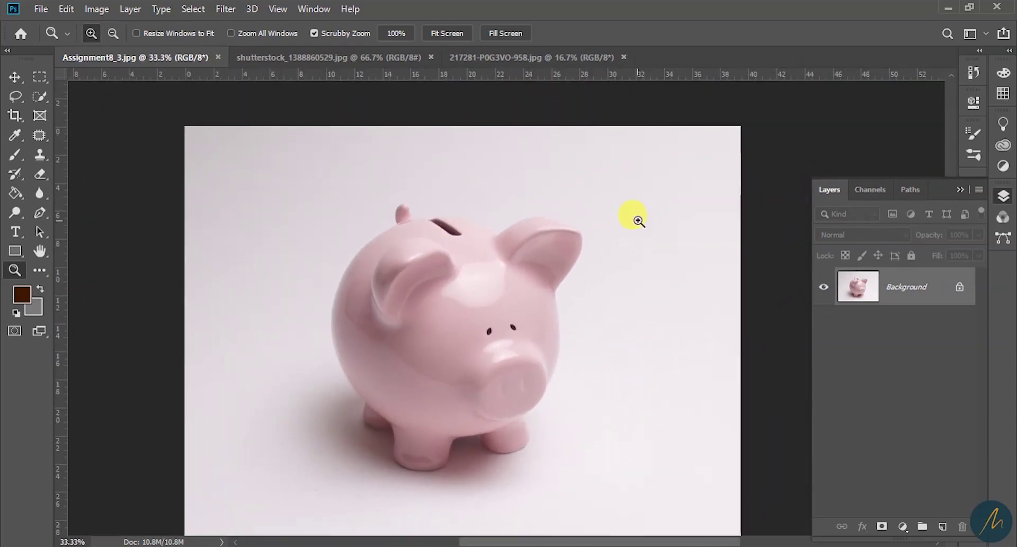
left_click(407, 59)
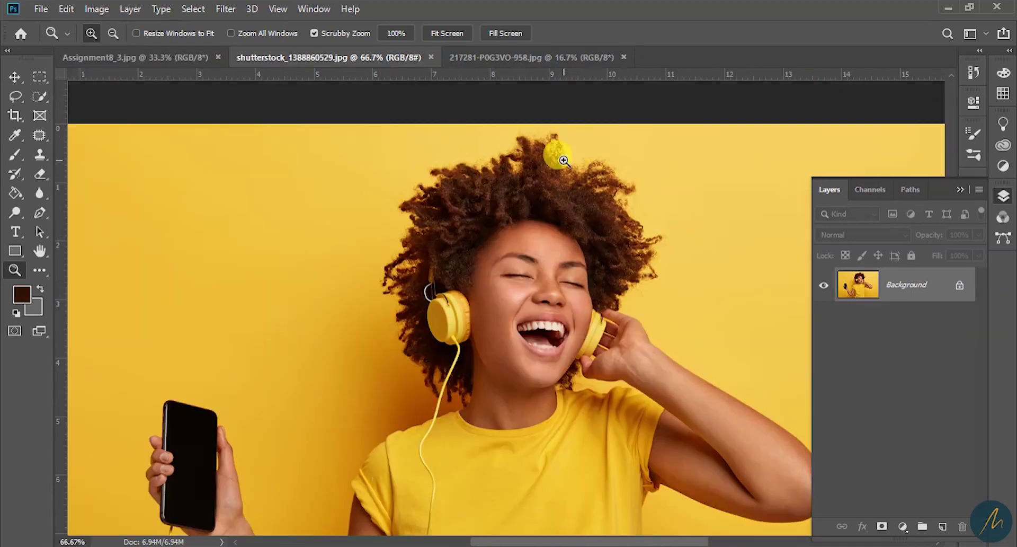
left_click(538, 55)
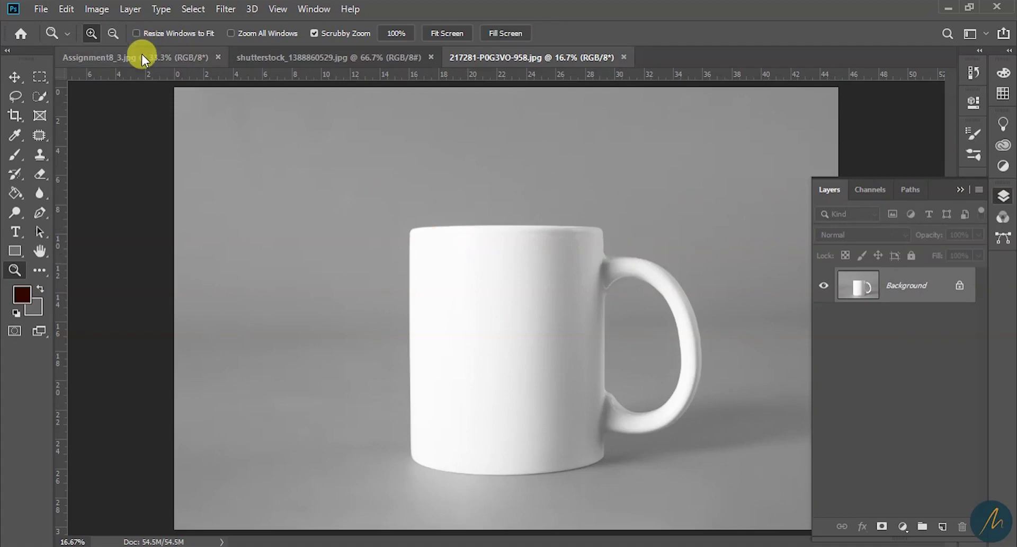
In Assignment8_3.jpg, start a Pen path where the body meets the rear leg and curve it up the piggy bank's back.
left_click(159, 64)
left_click(421, 297)
left_click_drag(470, 355, 462, 312)
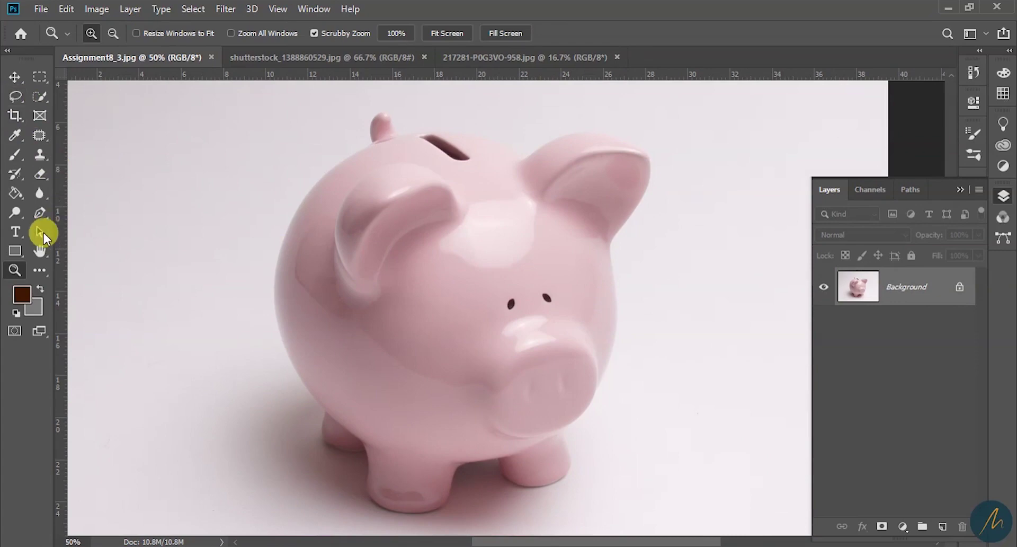
left_click(41, 214)
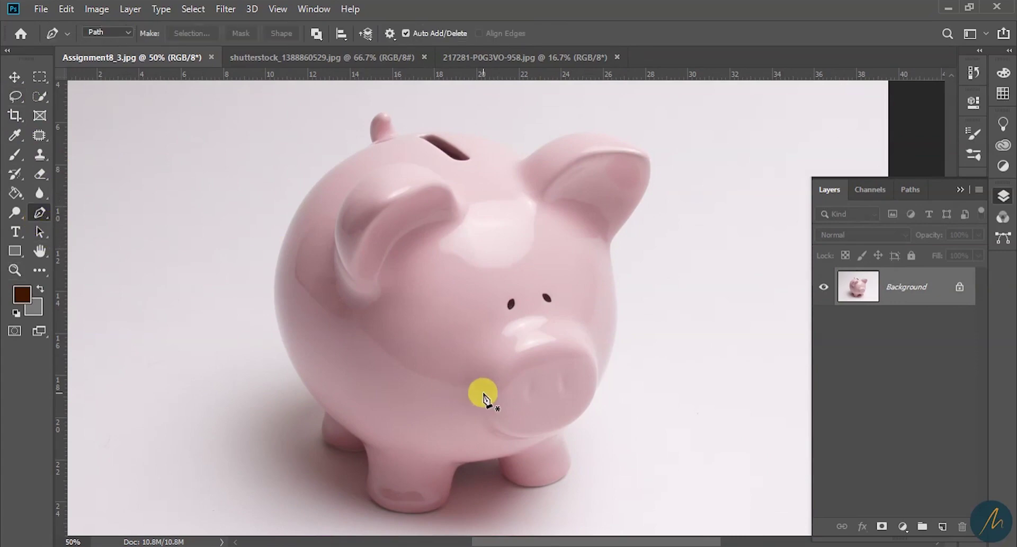
left_click(327, 412)
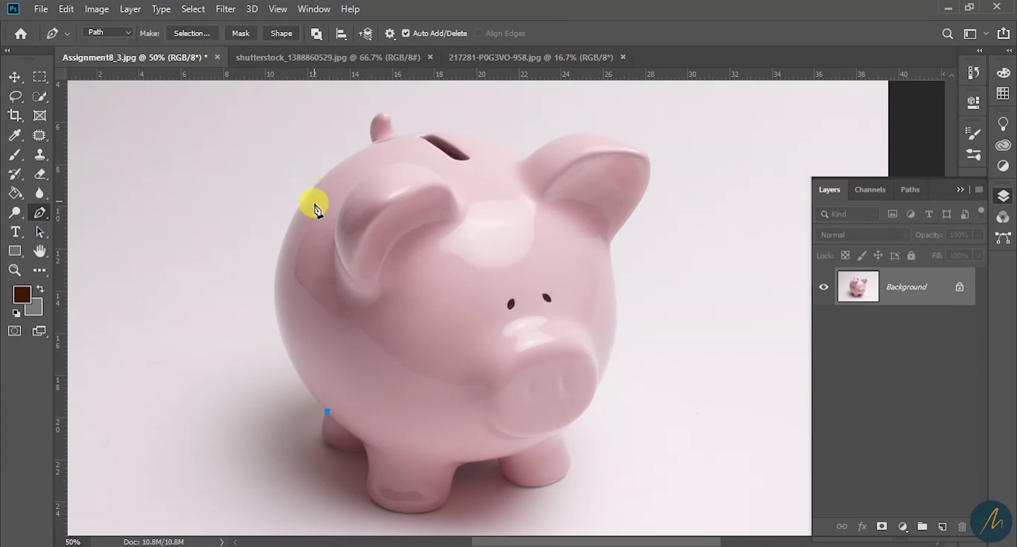
key("z")
left_click(365, 321)
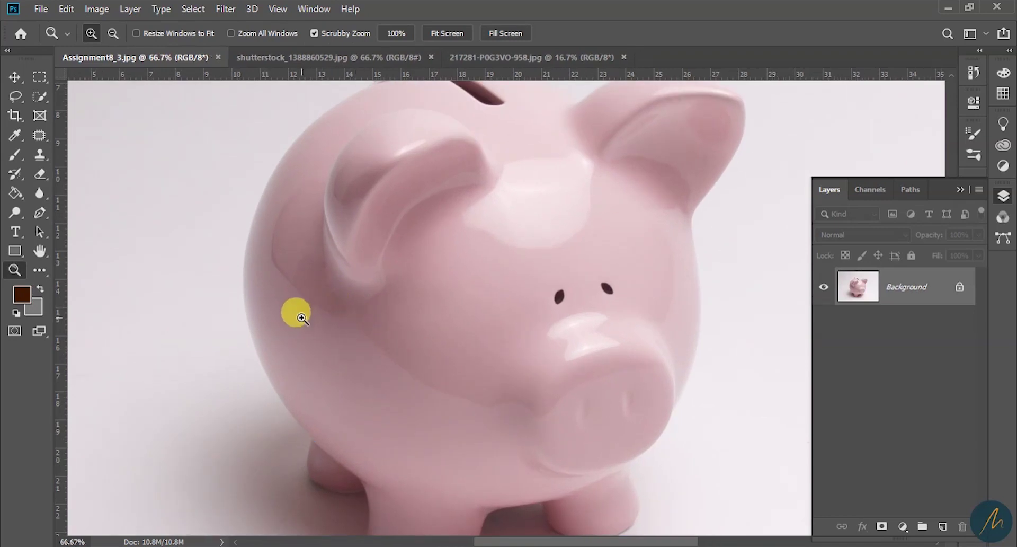
left_click(312, 373)
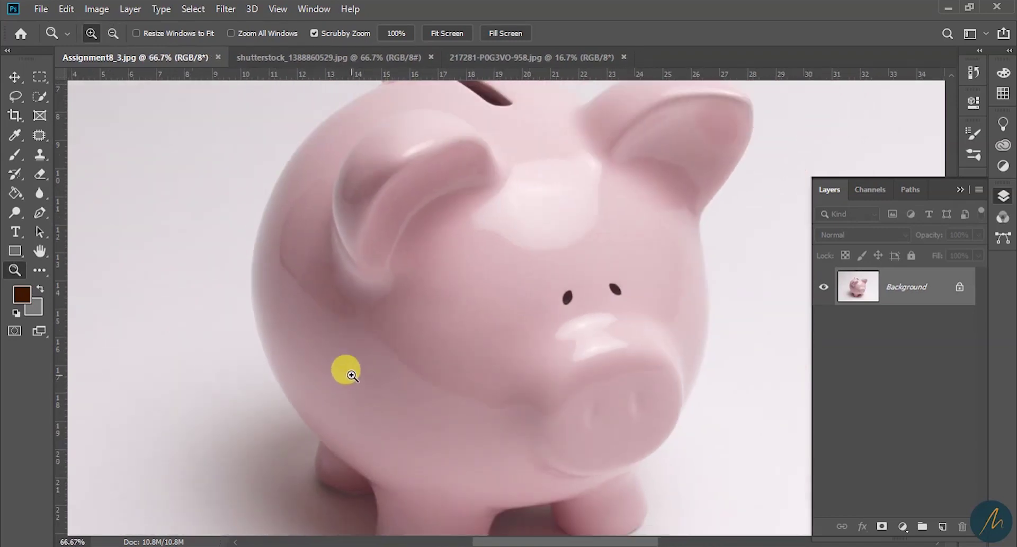
left_click(343, 369, "alt")
key("p")
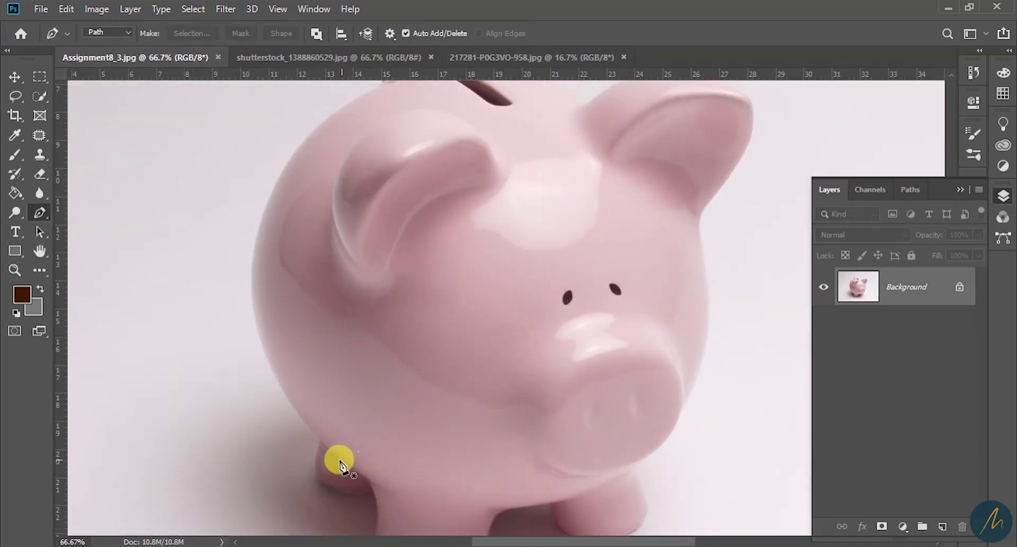
left_click(320, 440)
left_click_drag(275, 189, 353, 191)
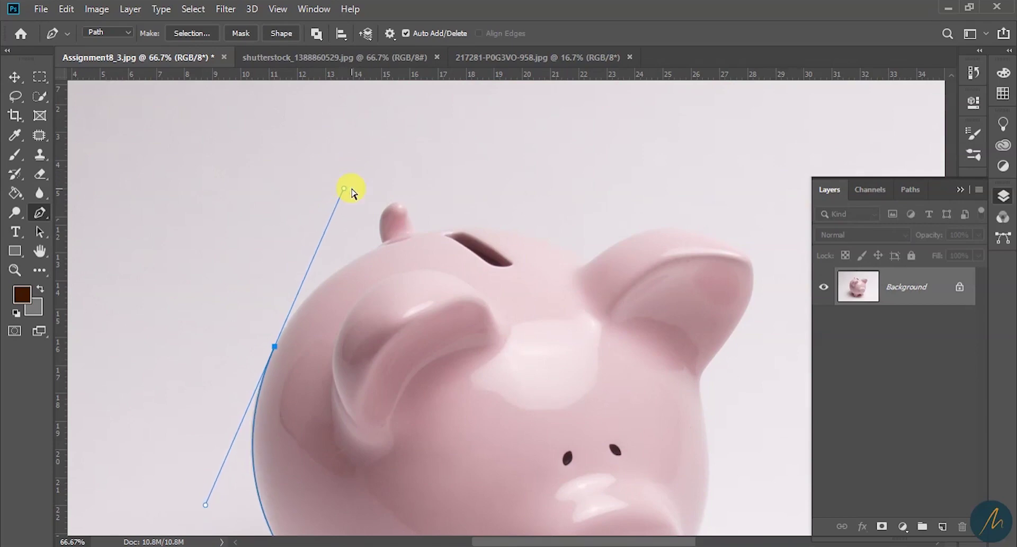
Remove the last anchor's outgoing handle and add a curved segment along the back up to the base of the tail.
key("ctrl+minus")
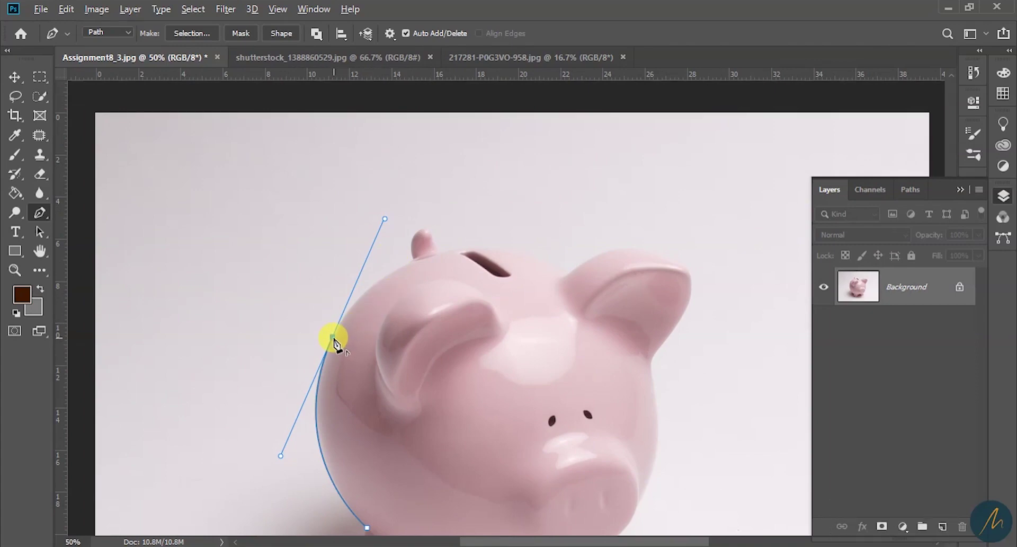
left_click(332, 337)
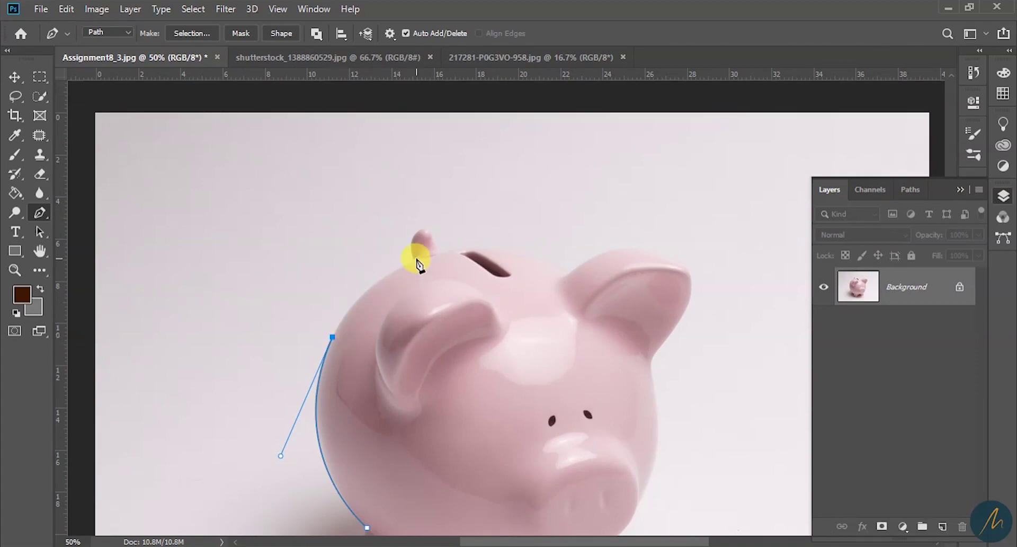
left_click_drag(415, 259, 477, 229)
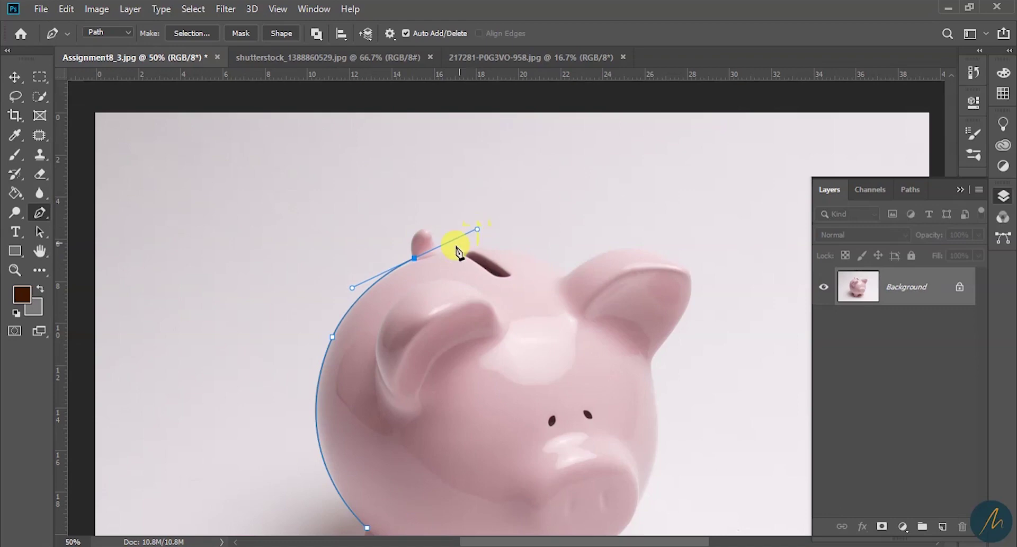
Redraw the curved anchor at the base of the tail to fit the back's edge, and remove its outgoing handle.
key("ctrl+1")
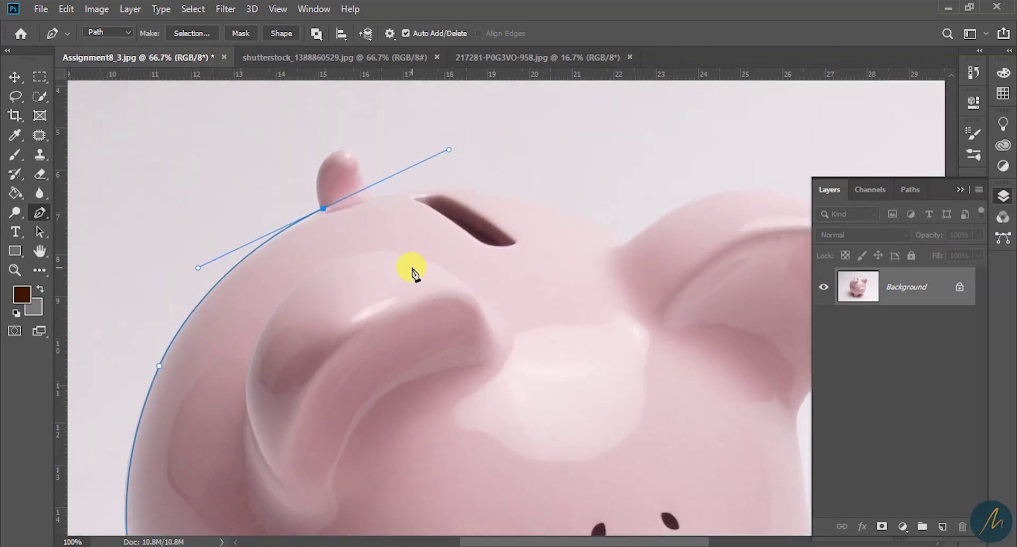
left_click(324, 209)
left_click_drag(322, 210, 446, 142)
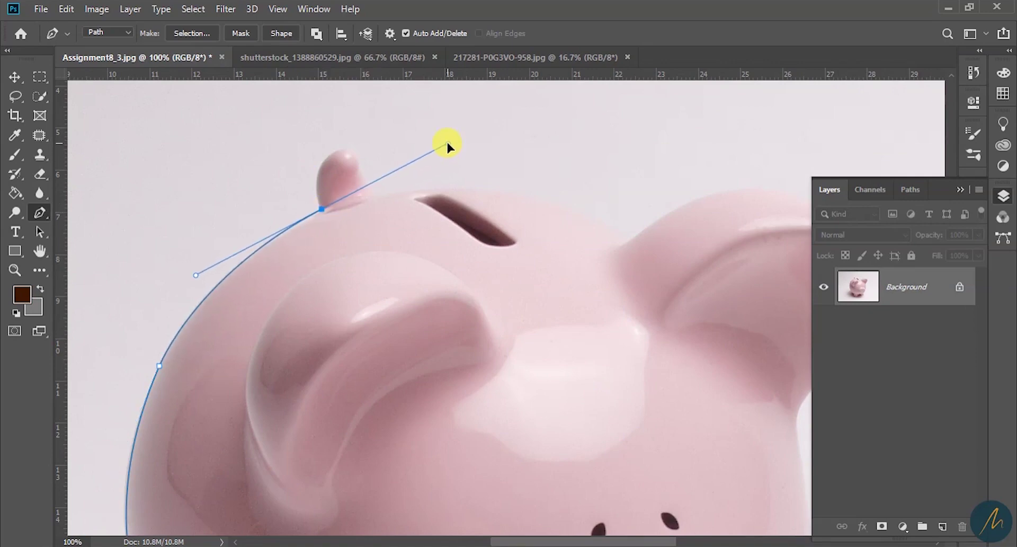
left_click(321, 210)
left_click_drag(322, 211, 445, 151)
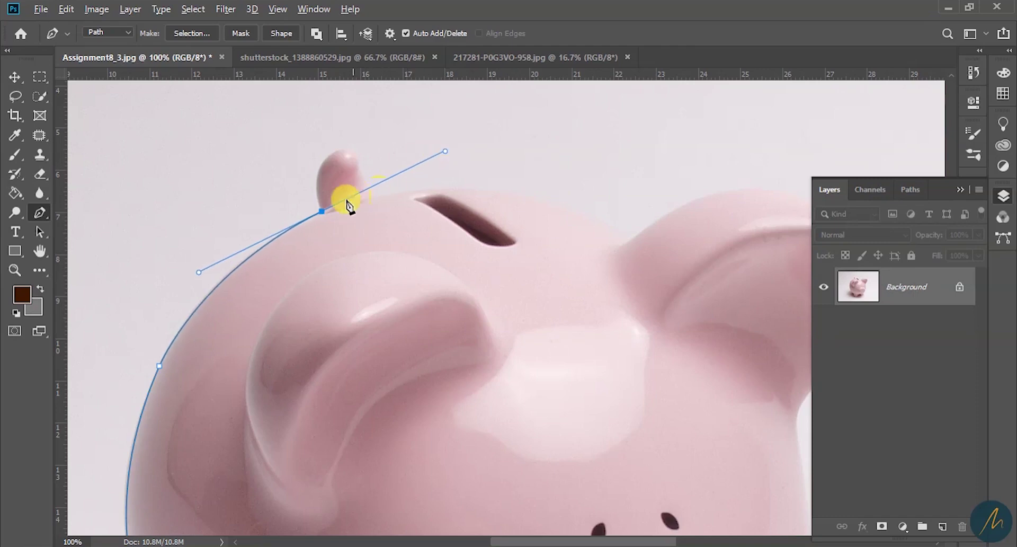
left_click(323, 212)
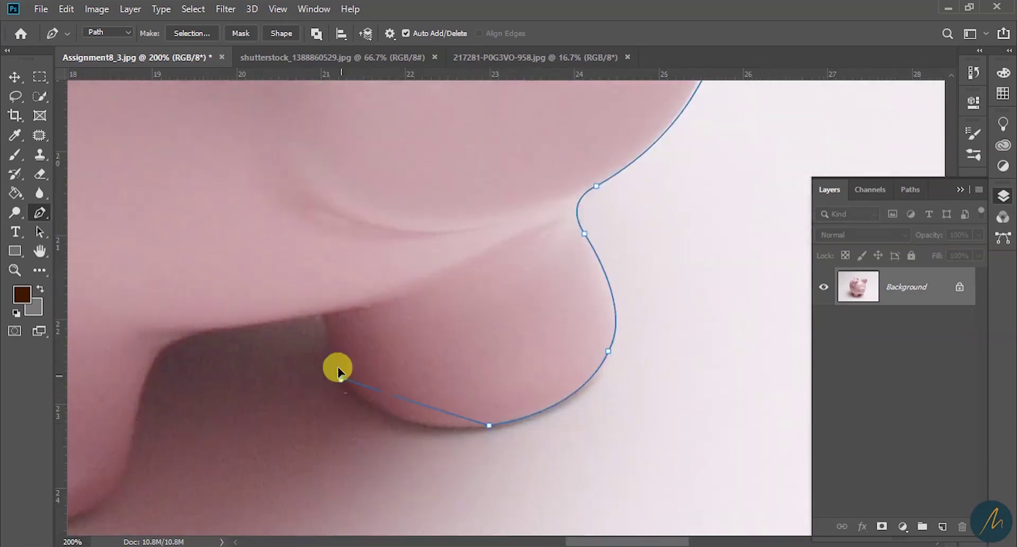
Finish tracing the piggy bank's outline around the front foot and remaining legs, closing the path at its starting anchor.
left_click_drag(347, 400, 252, 368)
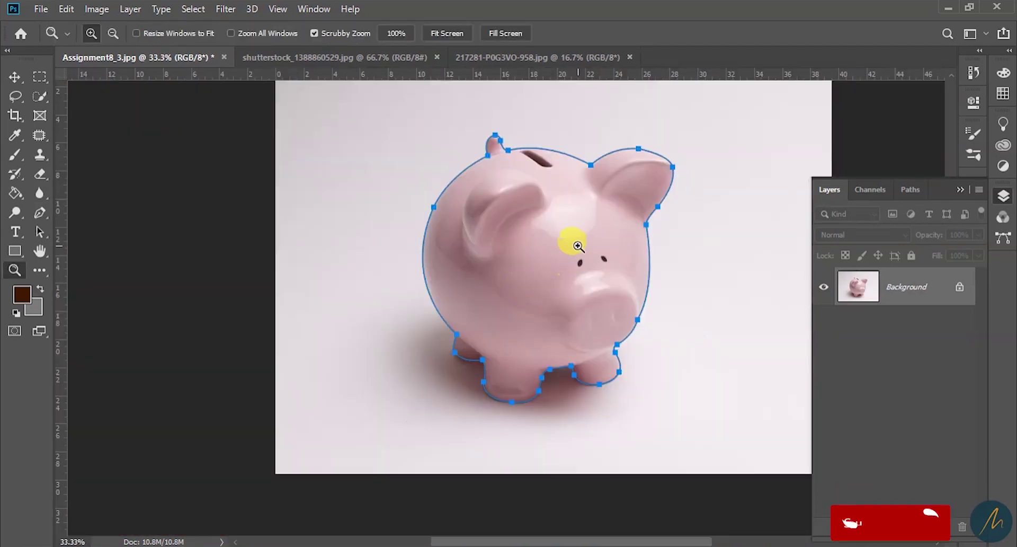
left_click(580, 236)
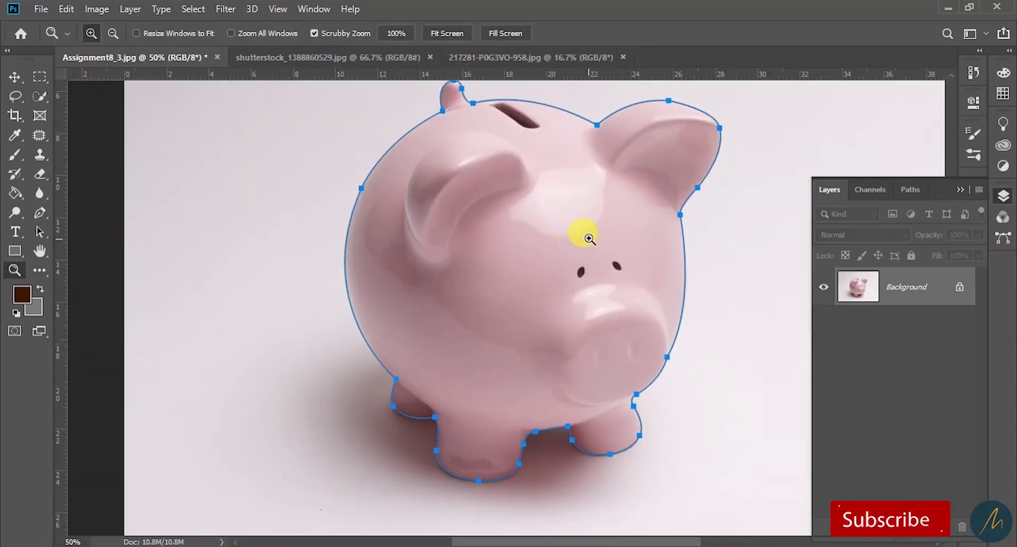
left_click_drag(617, 268, 587, 282)
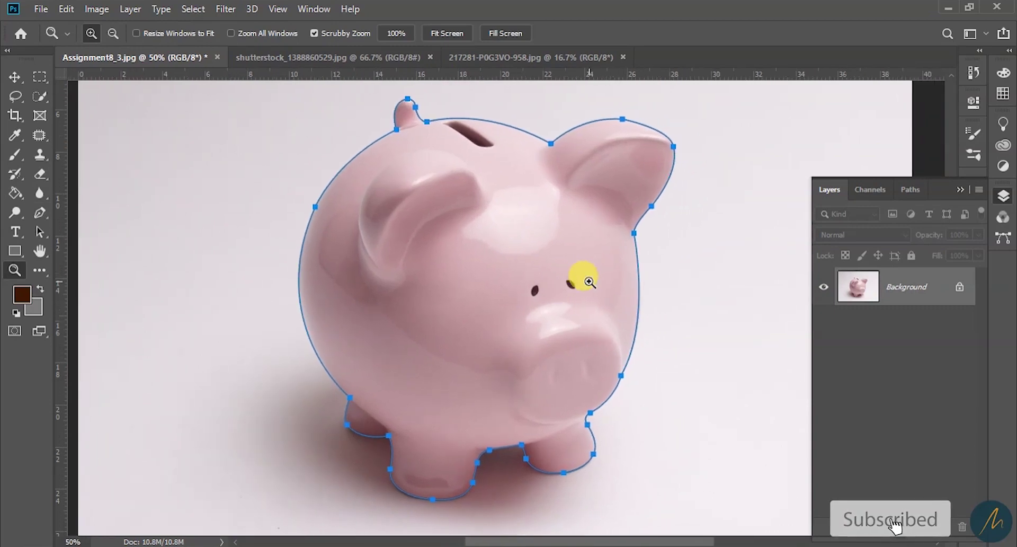
left_click_drag(554, 241, 553, 248)
key("p")
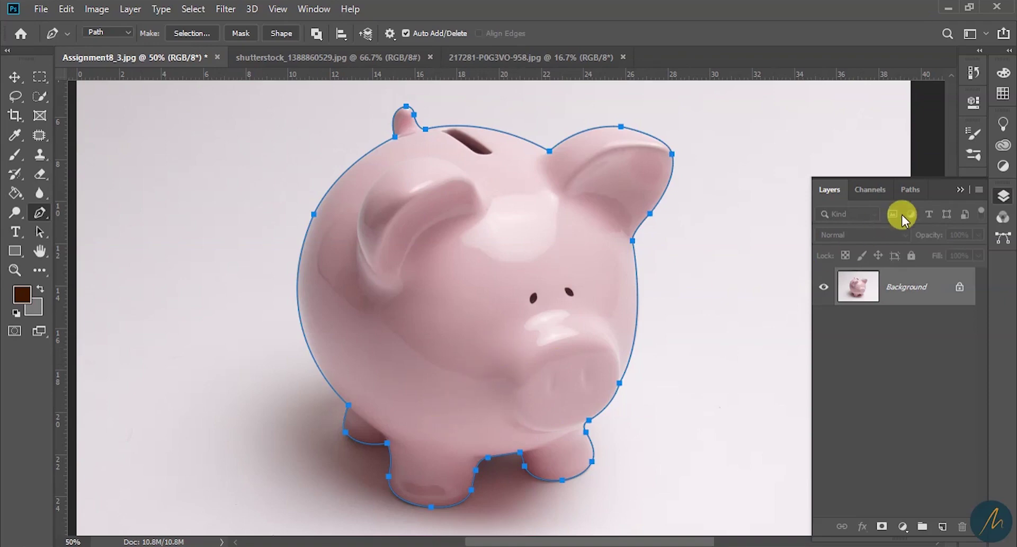
Set the Paths panel thumbnails to the largest size.
left_click(910, 192)
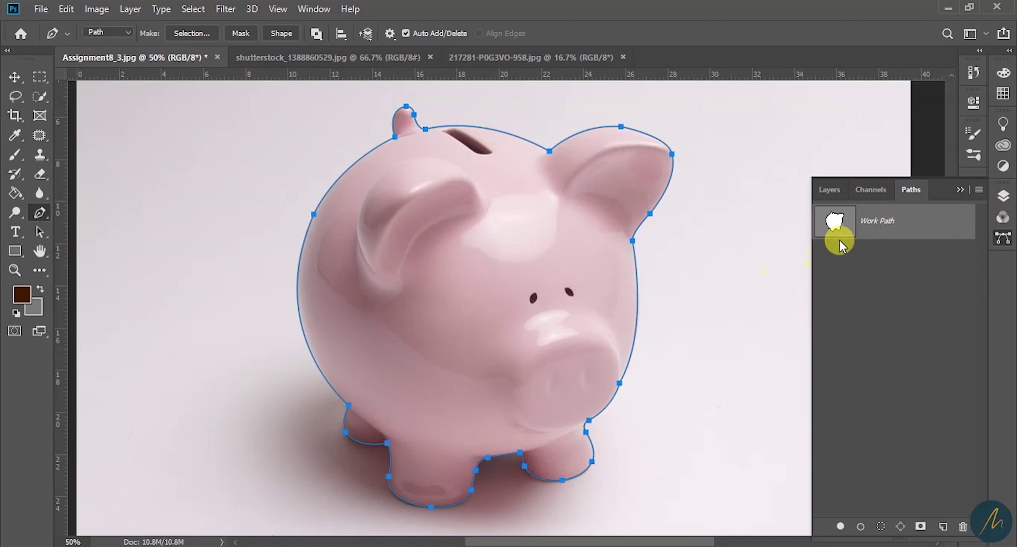
left_click(979, 190)
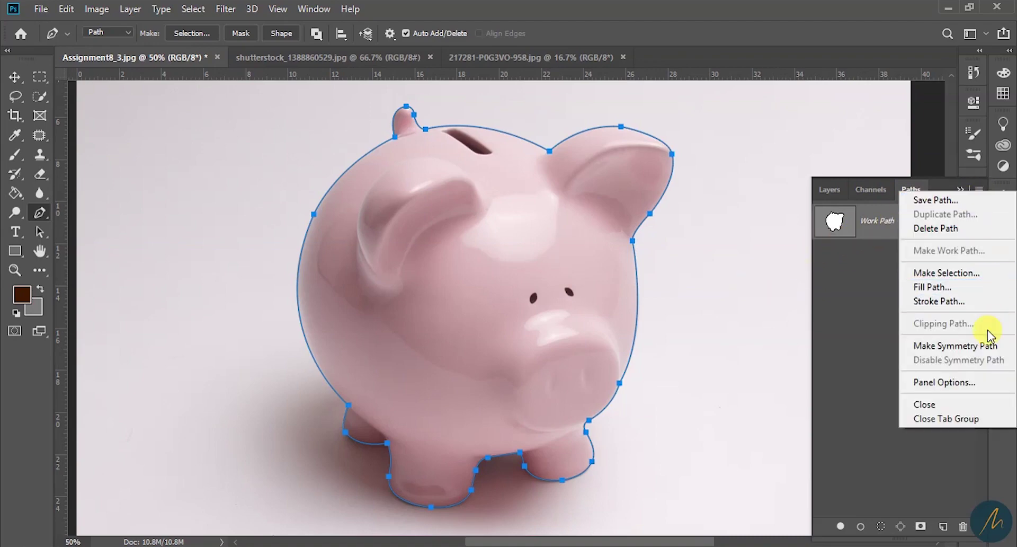
left_click(978, 189)
left_click(980, 191)
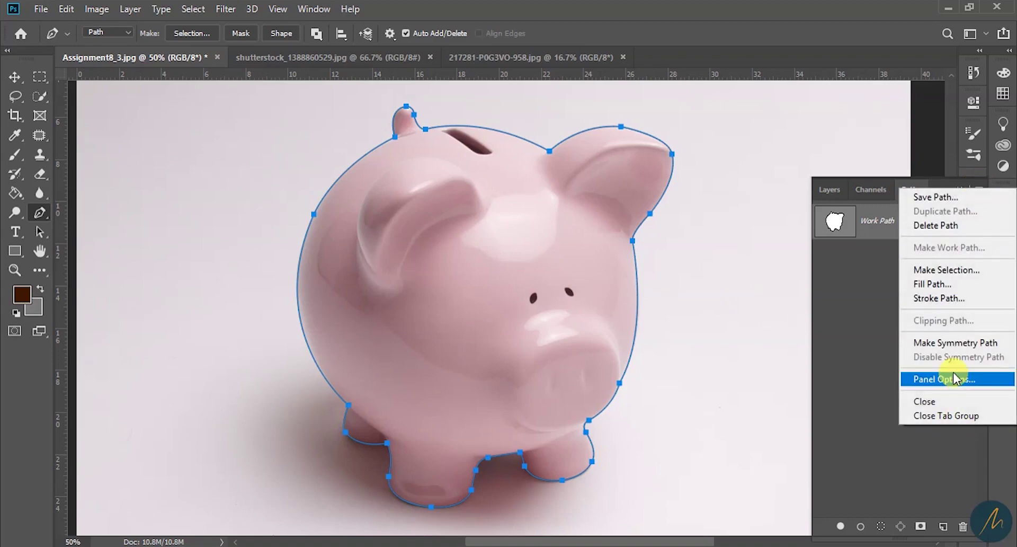
left_click(932, 378)
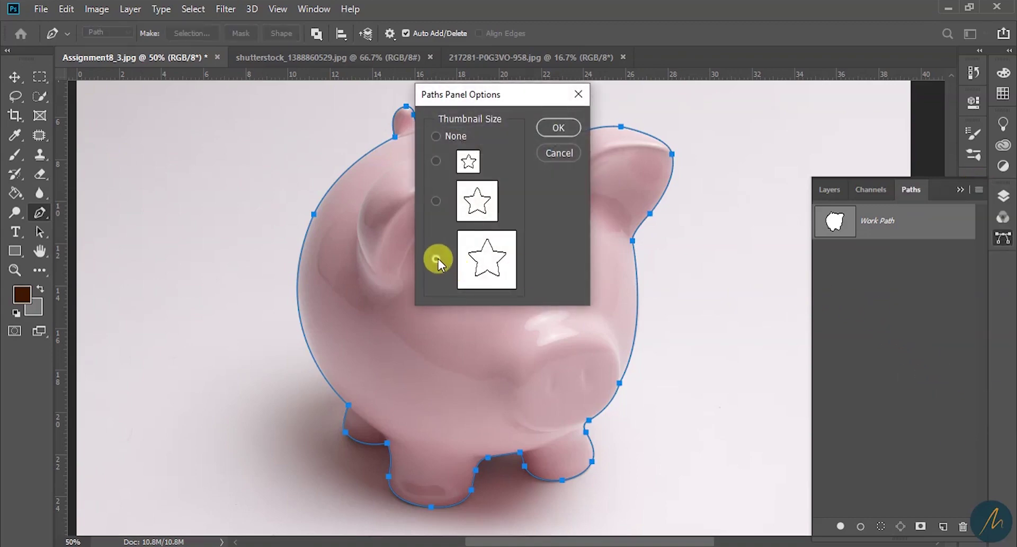
left_click(555, 130)
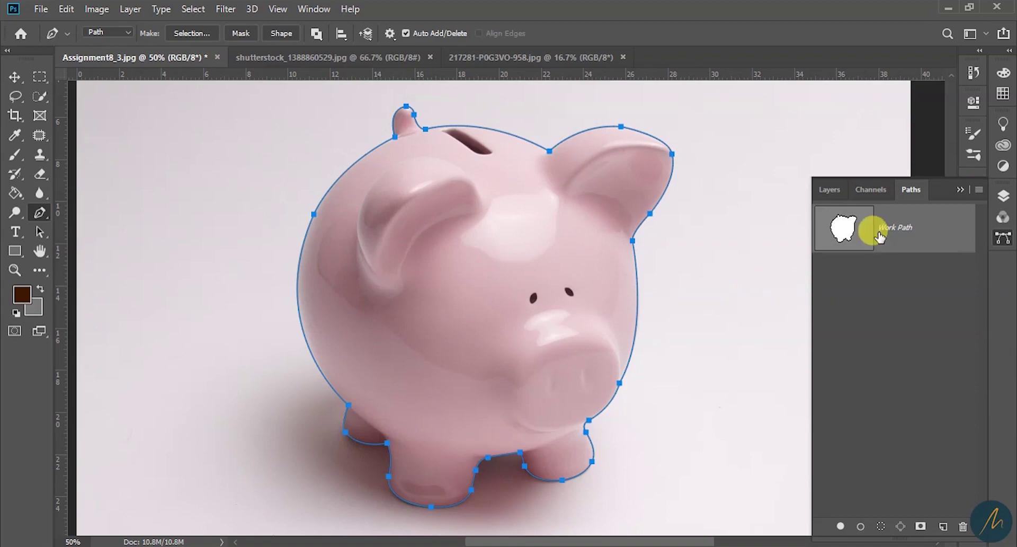
Set the Layers panel thumbnails to the largest size and compare them with the Work Path thumbnail.
left_click(830, 189)
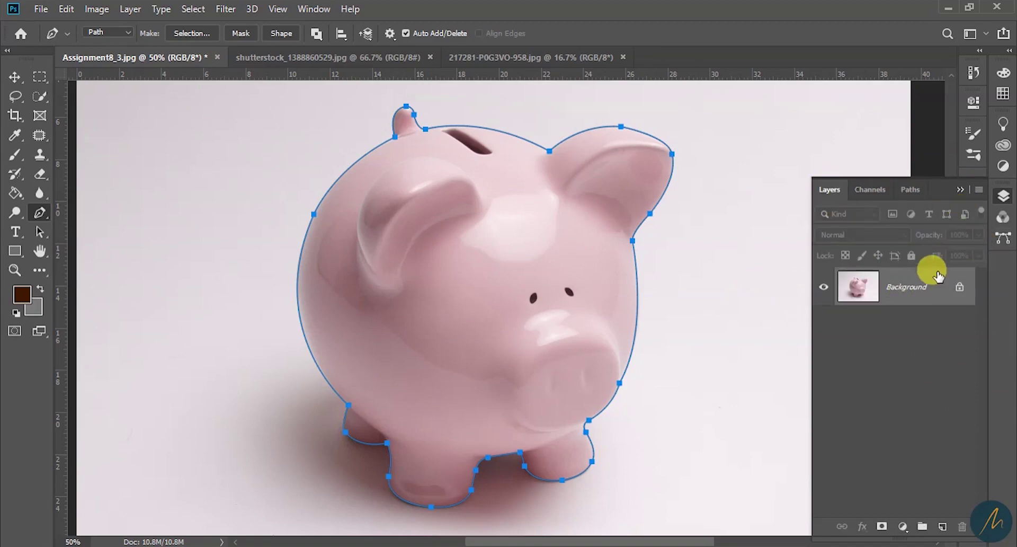
left_click(979, 189)
left_click(889, 508)
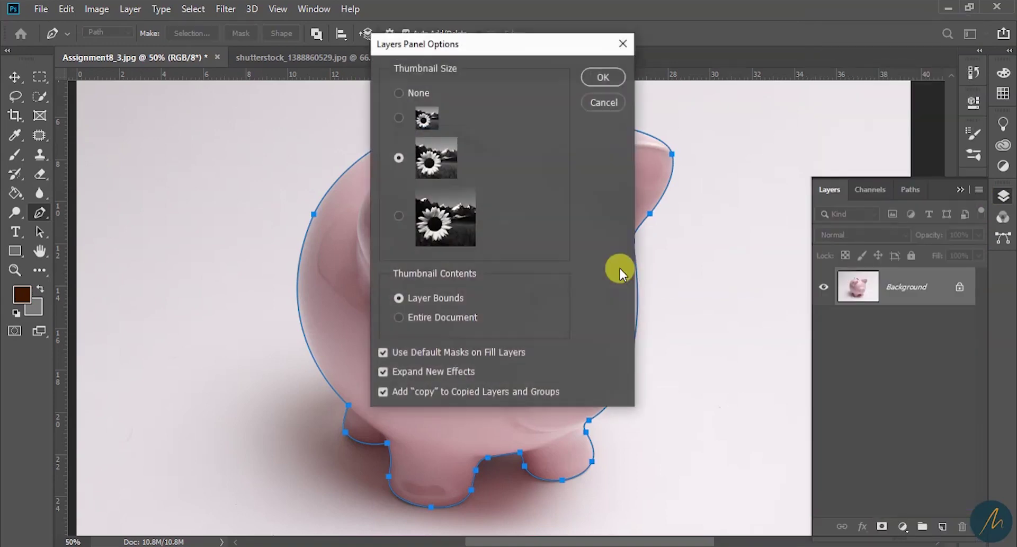
left_click(398, 216)
left_click(603, 81)
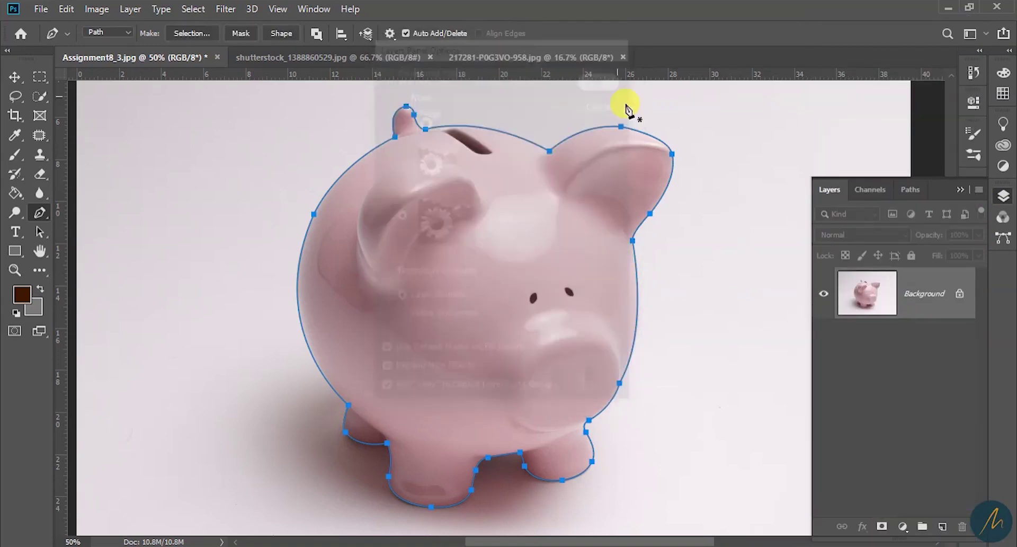
left_click(910, 190)
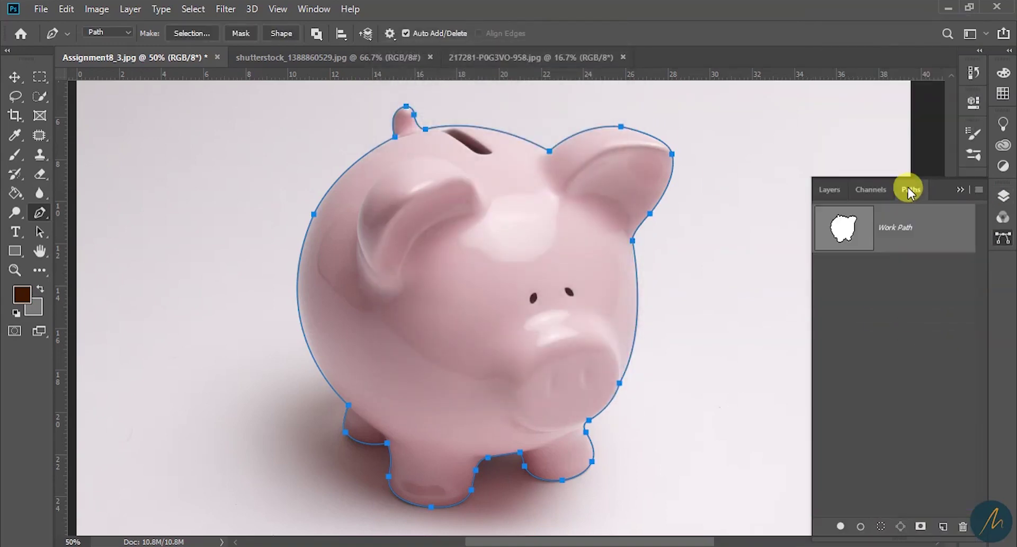
left_click(830, 189)
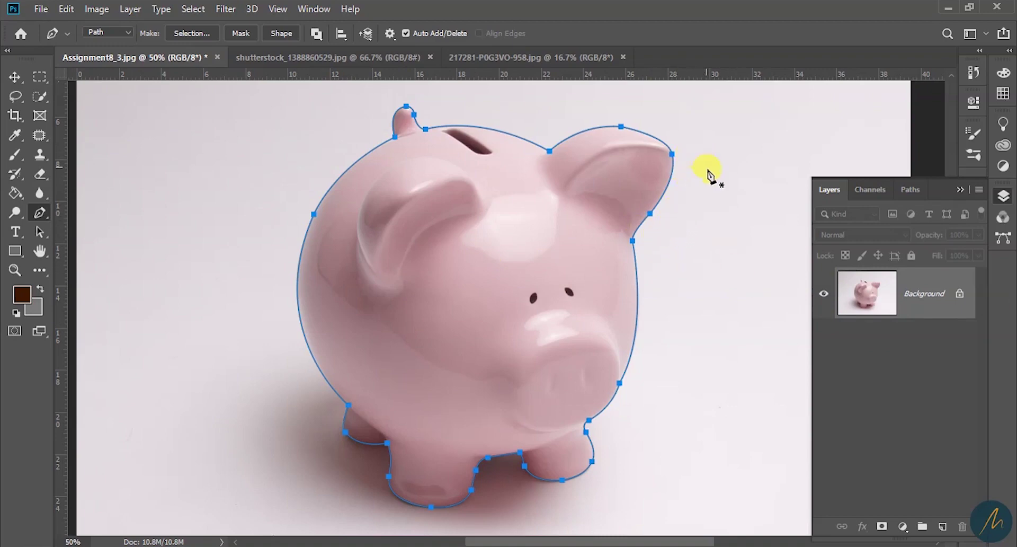
Convert the piggy bank path into a new anti-aliased selection with a 0-pixel feather radius and add it as a layer mask.
right_click(673, 198)
left_click(725, 262)
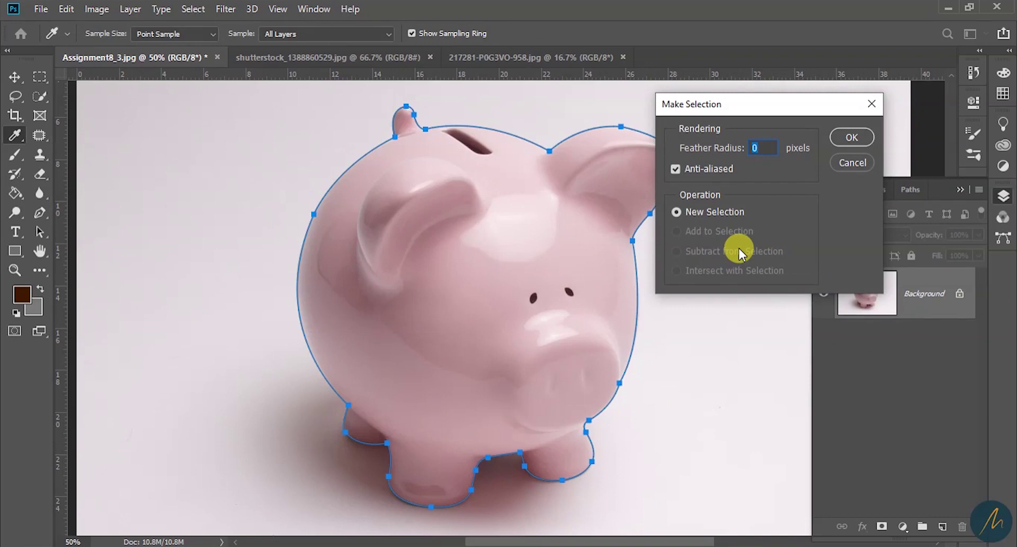
left_click(762, 148)
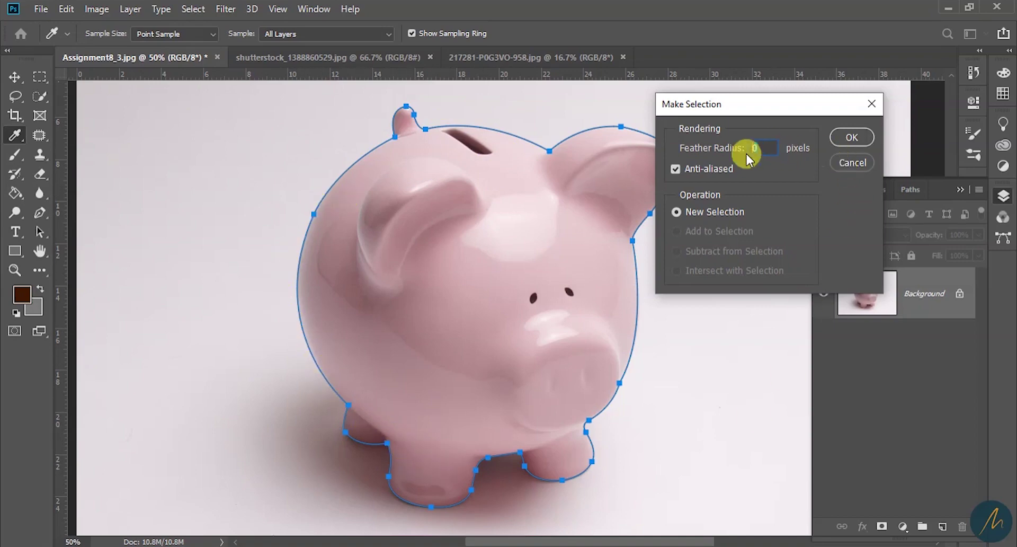
left_click(852, 138)
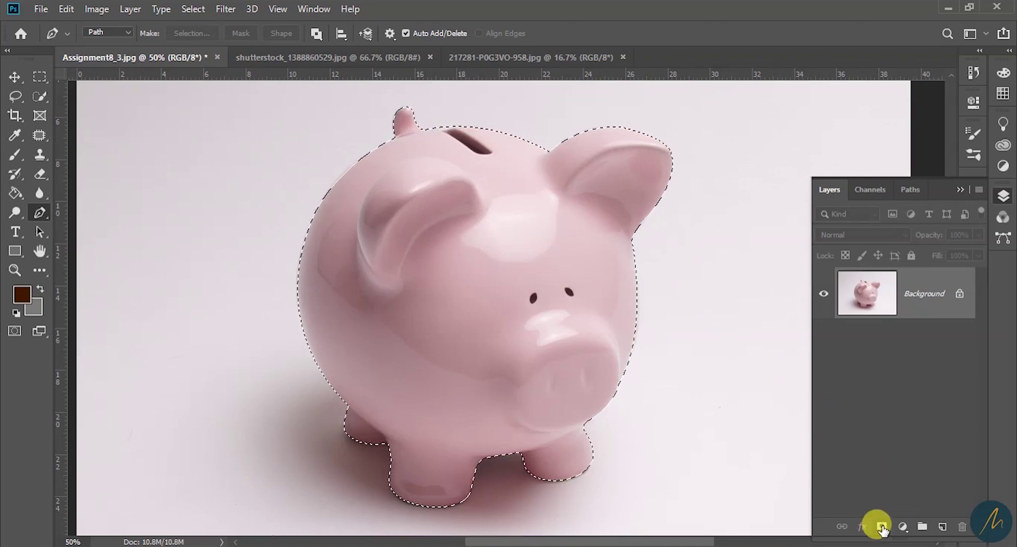
left_click(881, 527)
Examine the masked piggy bank's cut-out edges up close and as a whole against the transparent background.
key("z")
left_click_drag(526, 238, 597, 287)
left_click_drag(410, 405, 552, 295)
left_click_drag(595, 453, 551, 428)
left_click_drag(419, 276, 439, 367)
left_click_drag(515, 238, 522, 256)
left_click_drag(490, 141, 462, 257)
left_click(459, 266, "alt")
left_click(459, 266, "alt")
left_click_drag(466, 84, 479, 120)
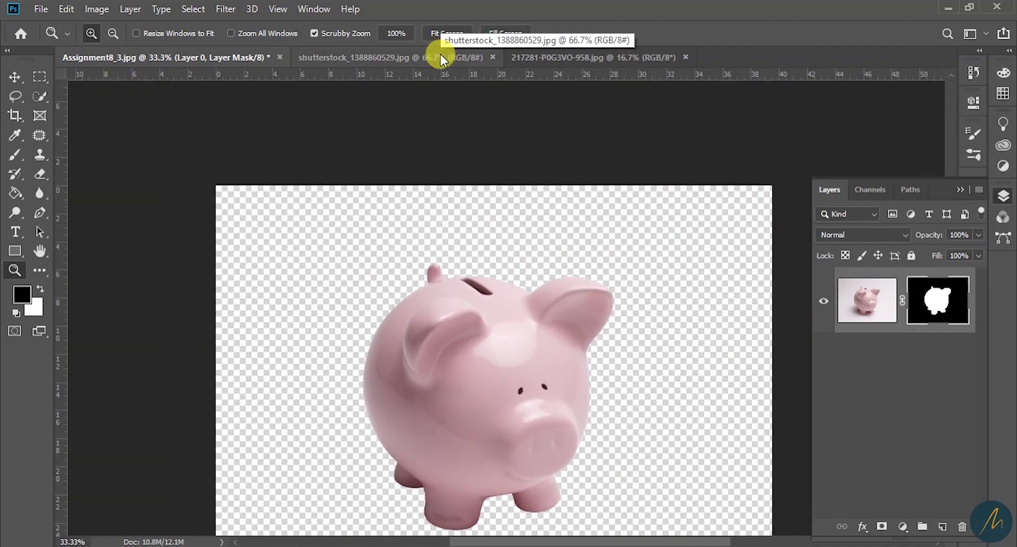
left_click(441, 58)
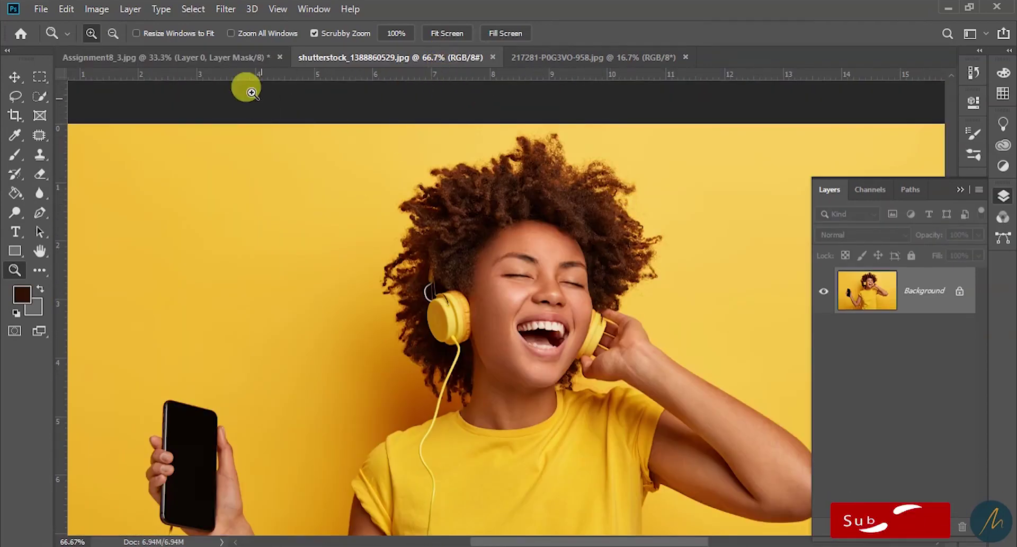
left_click(220, 59)
left_click_drag(485, 329, 473, 292)
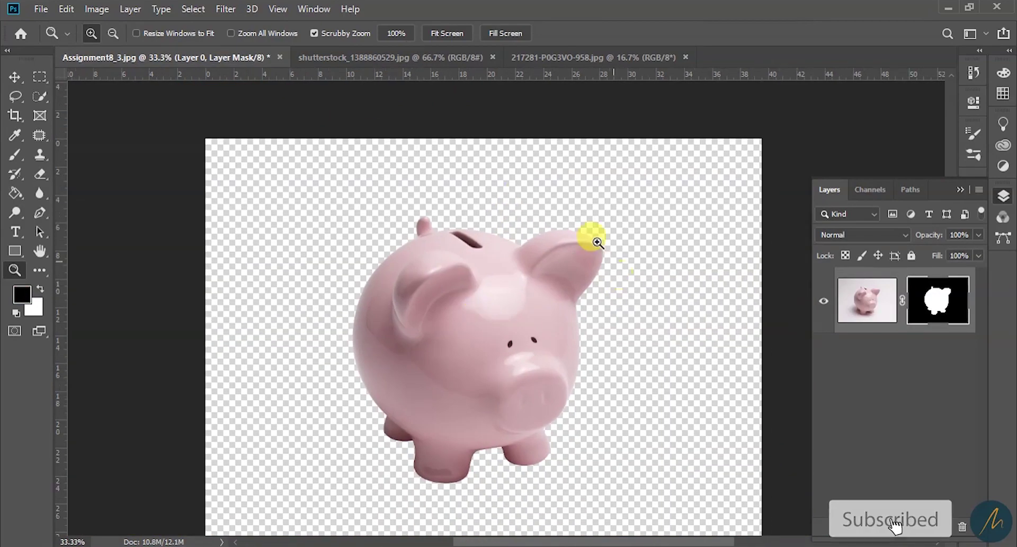
Switch to shutterstock_1388860529.jpg and examine the woman's curly hair and headphones up close, and the full photo.
left_click(414, 61)
scroll(516, 184, "up", 2)
left_click(530, 233)
left_click_drag(556, 281, 510, 169)
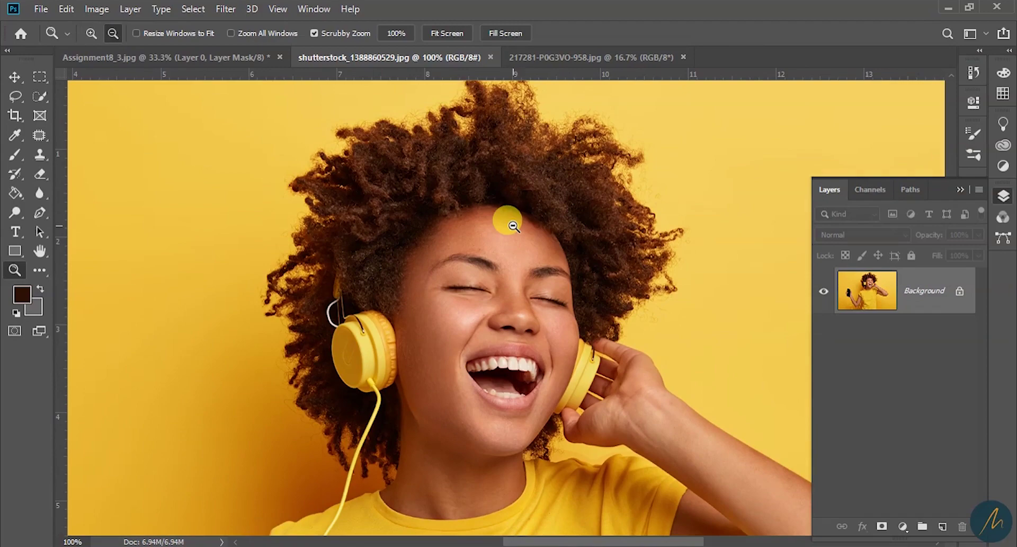
left_click(511, 221, "alt")
left_click_drag(577, 197, 558, 215)
left_click_drag(456, 215, 560, 339)
left_click(561, 339, "alt")
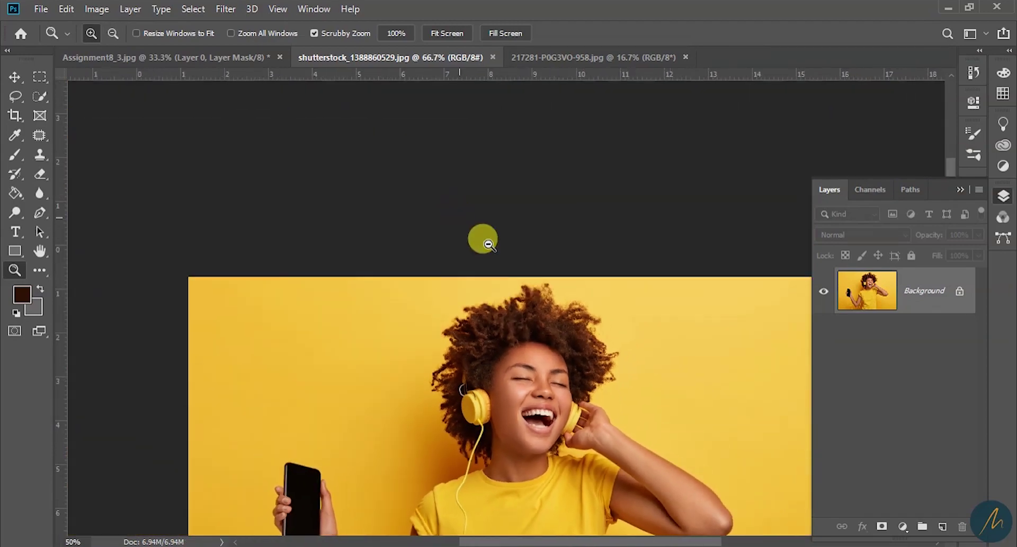
left_click(490, 270, "alt")
left_click_drag(580, 263, 504, 213)
left_click(437, 278)
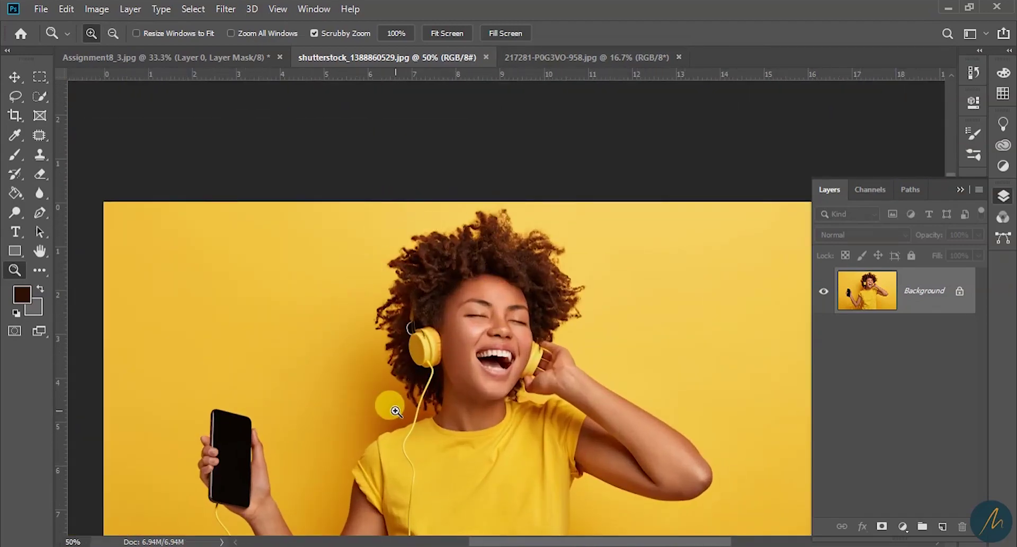
left_click_drag(349, 217, 481, 281)
scroll(481, 281, "down", 1)
left_click_drag(559, 258, 418, 140)
Crop the photo to the woman's head, shoulders and raised hand, cutting off the phone, lower torso and outer elbow.
left_click(15, 114)
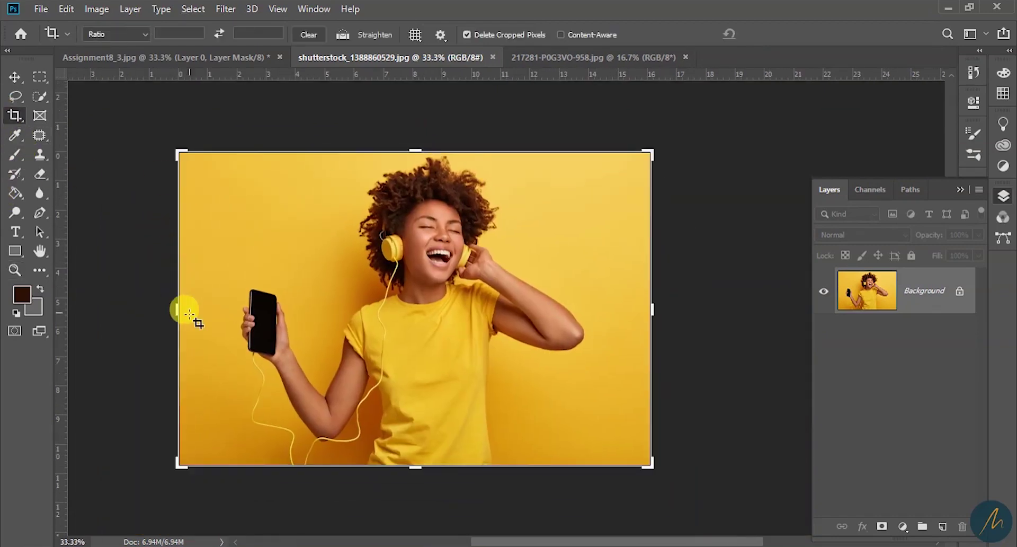
left_click_drag(177, 310, 248, 291)
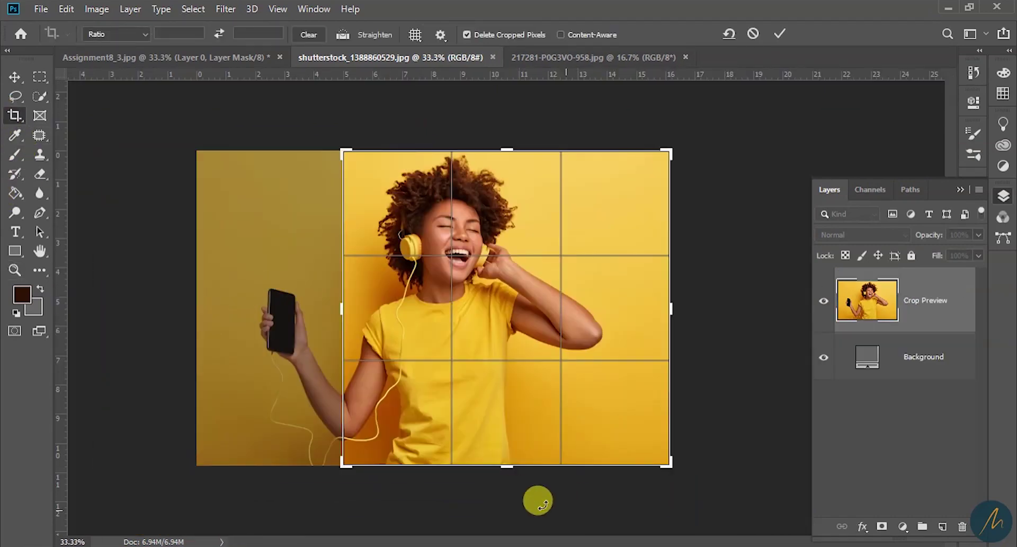
left_click_drag(503, 466, 484, 409)
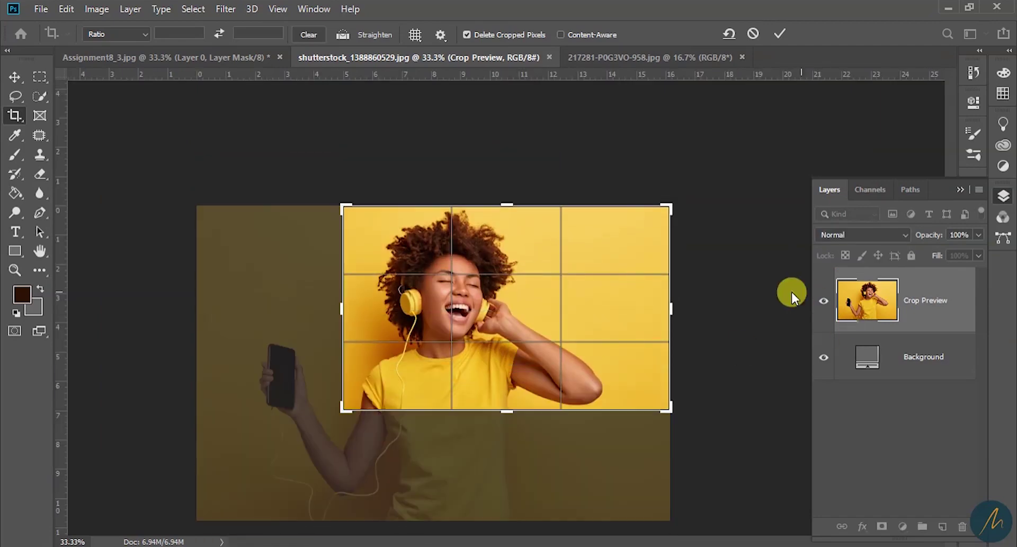
left_click_drag(666, 309, 609, 303)
key("Return")
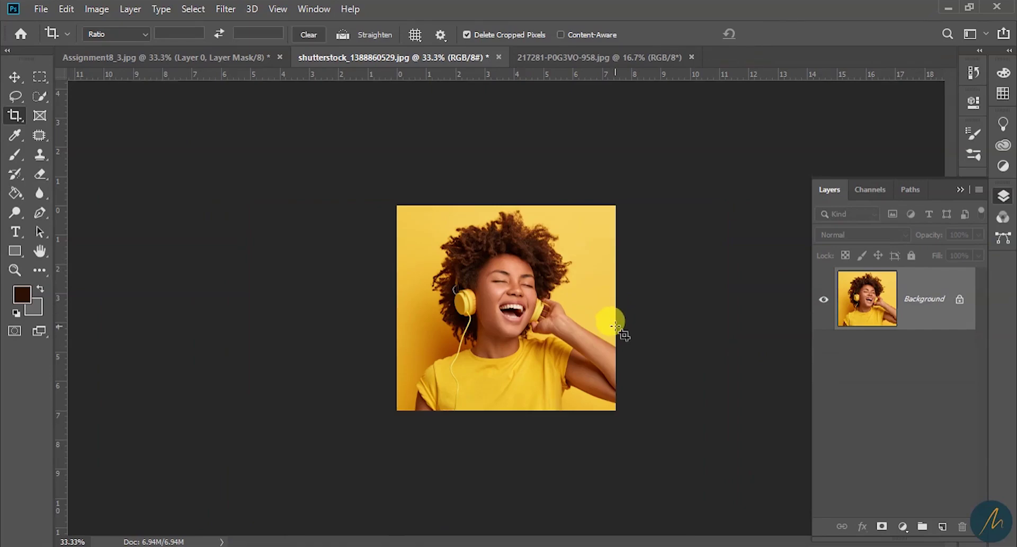
Duplicate the Background layer and hide the original.
key("z")
left_click(551, 293)
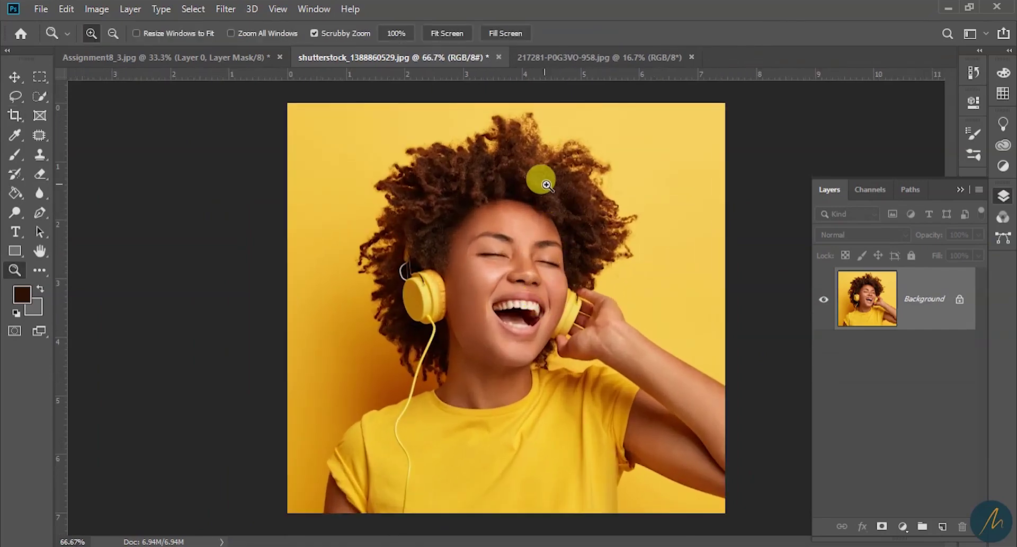
left_click(524, 178)
left_click_drag(918, 288, 943, 527)
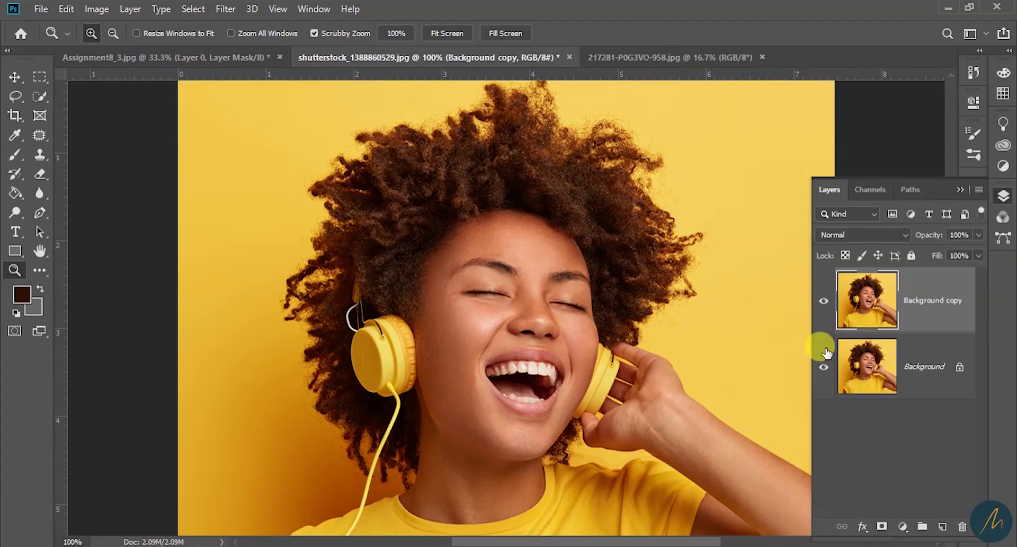
left_click(826, 367)
On the Background copy, trace a Pen path around the hair's curls and along the headphone cord to the shoulder.
left_click(40, 215)
scroll(440, 421, "down", 2)
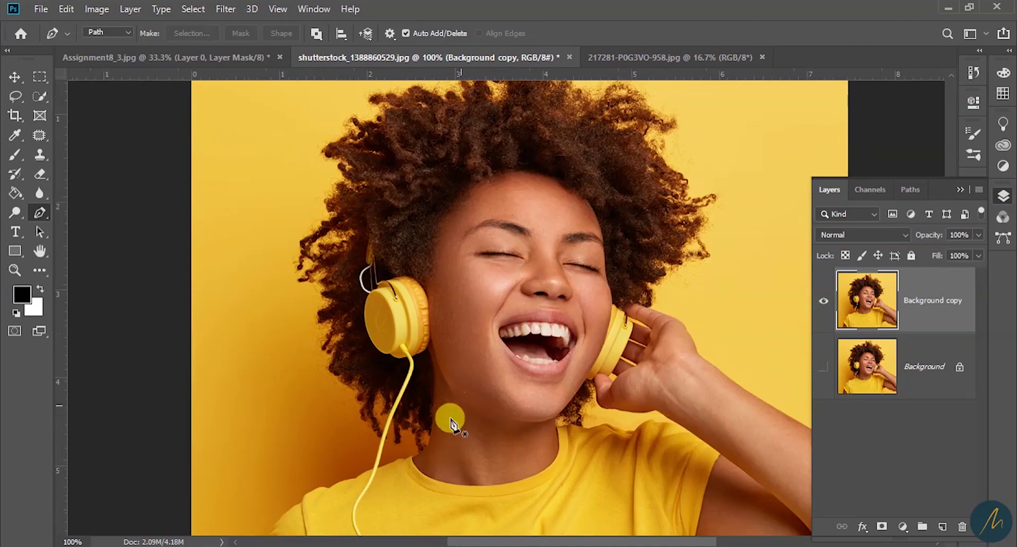
left_click(430, 428)
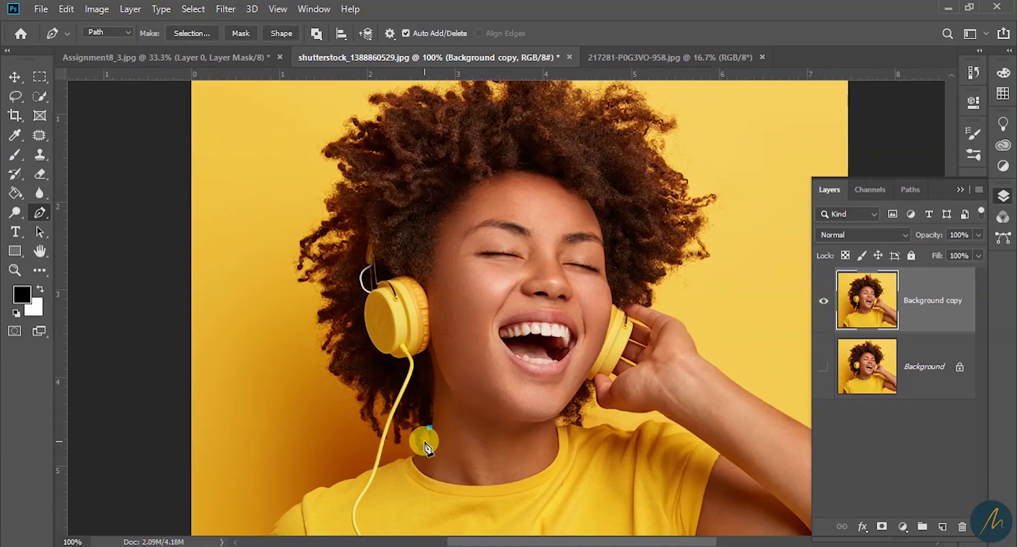
key("ctrl+plus")
left_click(365, 305)
left_click(389, 389)
left_click(558, 248)
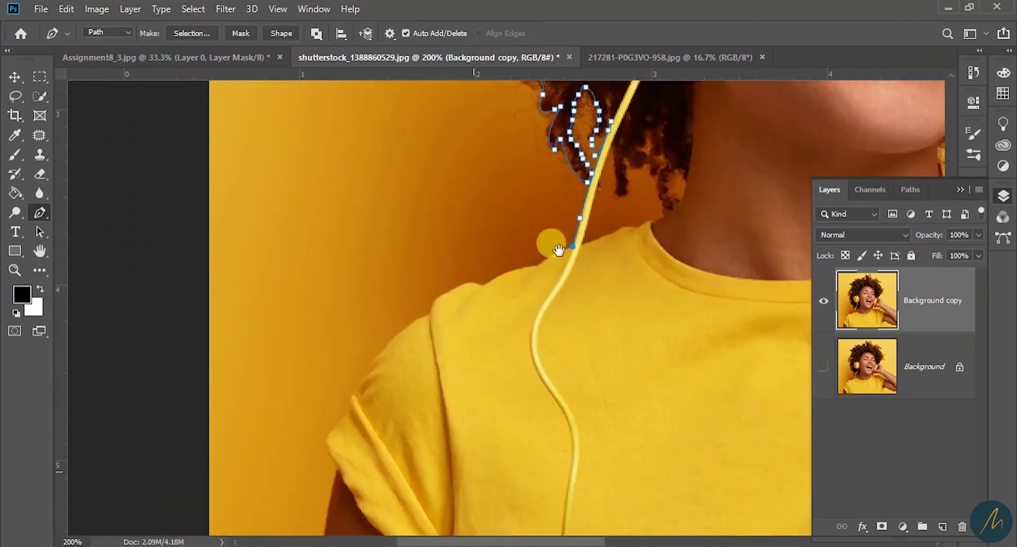
Continue the path around the shoulder, sleeve, torso and raised arm, and close it around the woman's outline.
key("ctrl+plus")
left_click(296, 377)
left_click(296, 259)
left_click(377, 153)
left_click(333, 146)
key("z")
left_click_drag(463, 395, 399, 406)
left_click(438, 382)
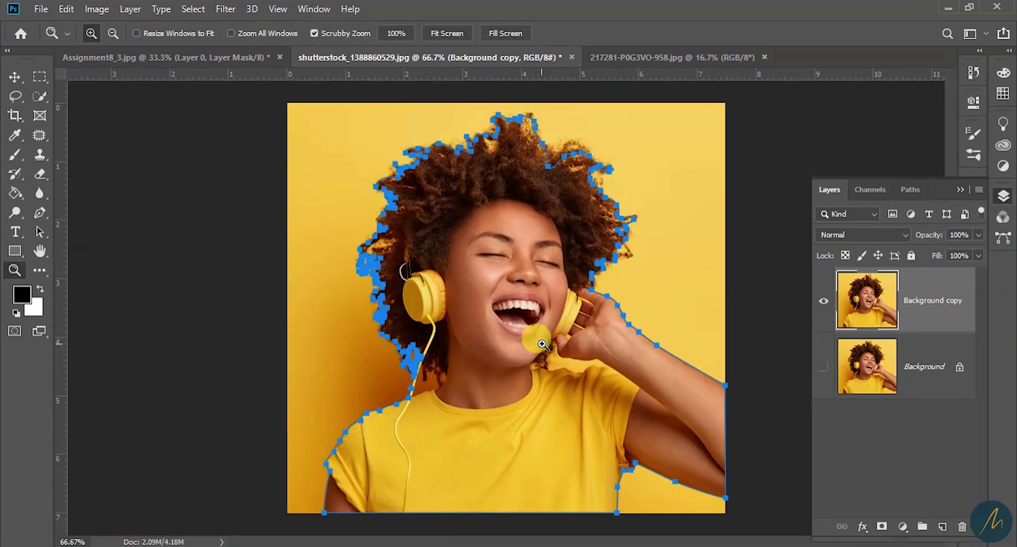
Convert the path around the woman into a new anti-aliased selection with a 0-pixel feather radius.
key("p")
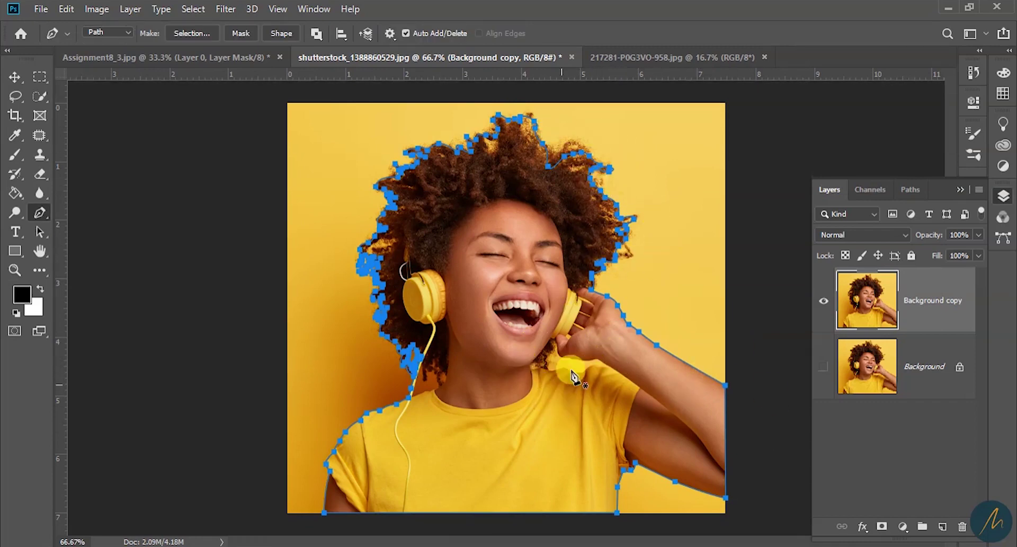
key("z")
left_click(556, 191)
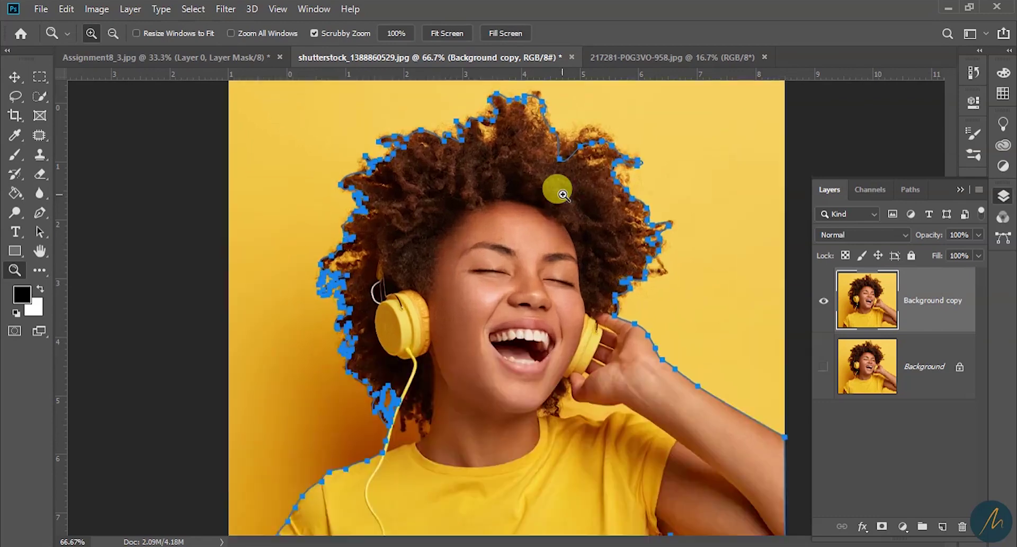
left_click(528, 229, "alt")
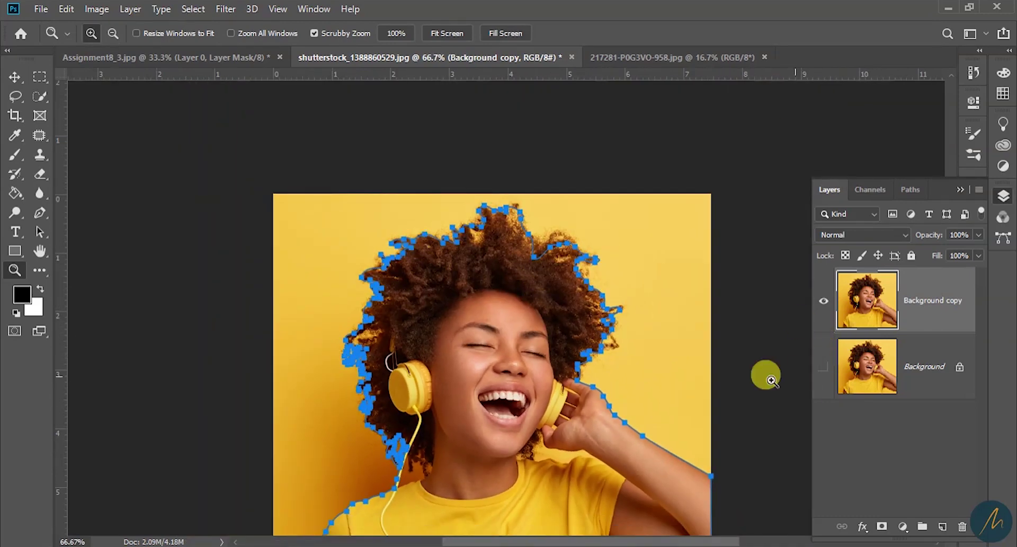
key("p")
right_click(618, 268)
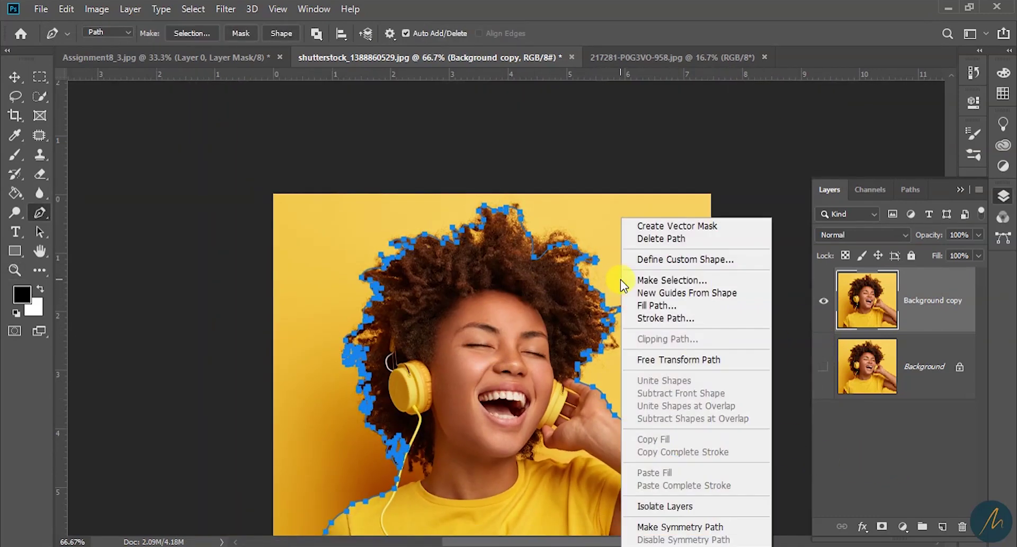
left_click(668, 281)
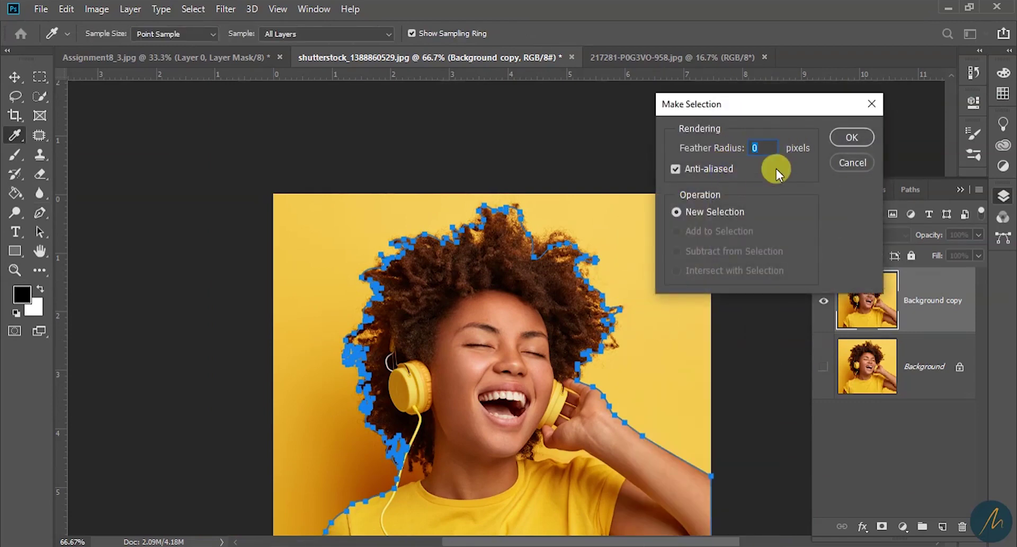
left_click(852, 139)
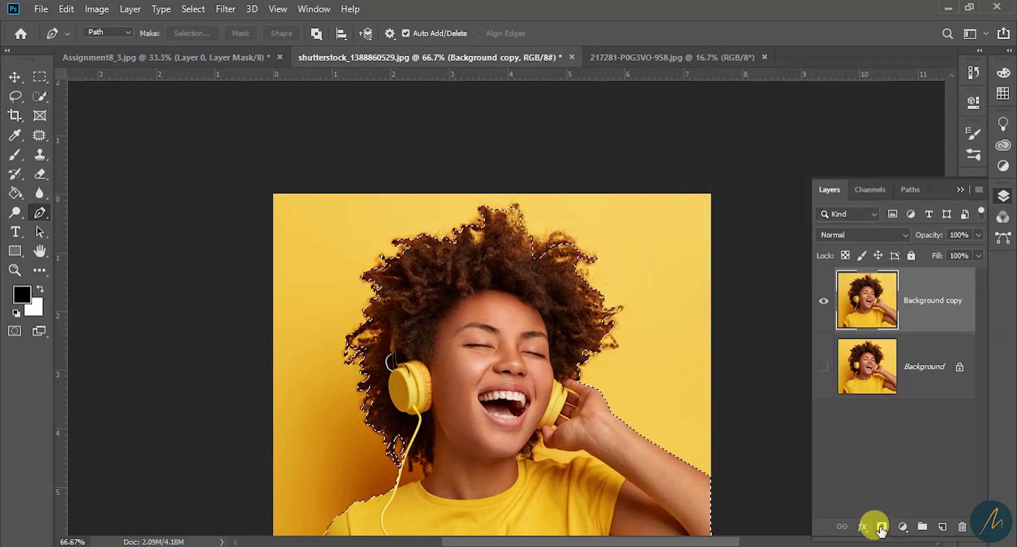
Mask the Background copy layer with the active selection around the woman, and inspect the cutout's edges.
left_click(883, 526)
key("z")
left_click(459, 338)
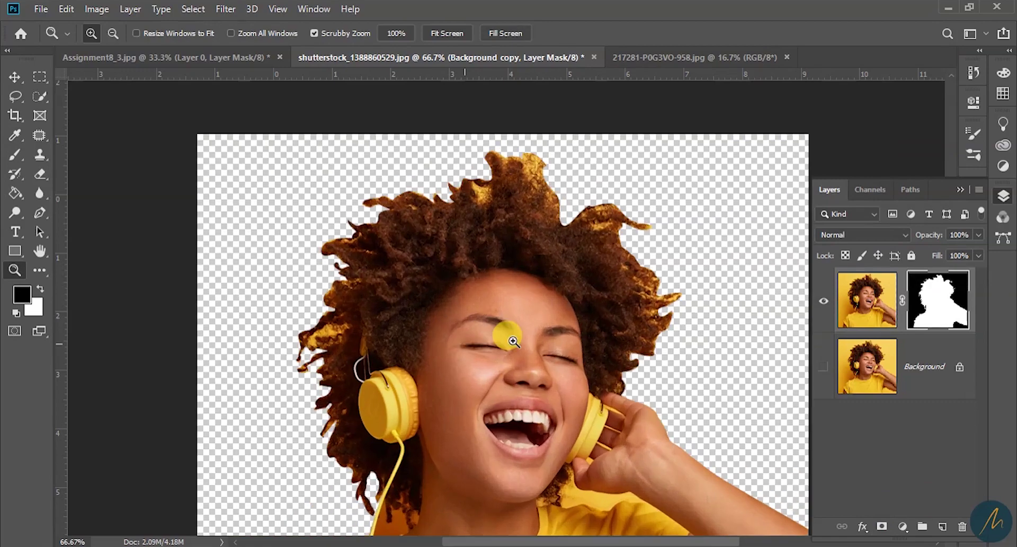
left_click(604, 211)
left_click(540, 225, "alt")
left_click(540, 224, "alt")
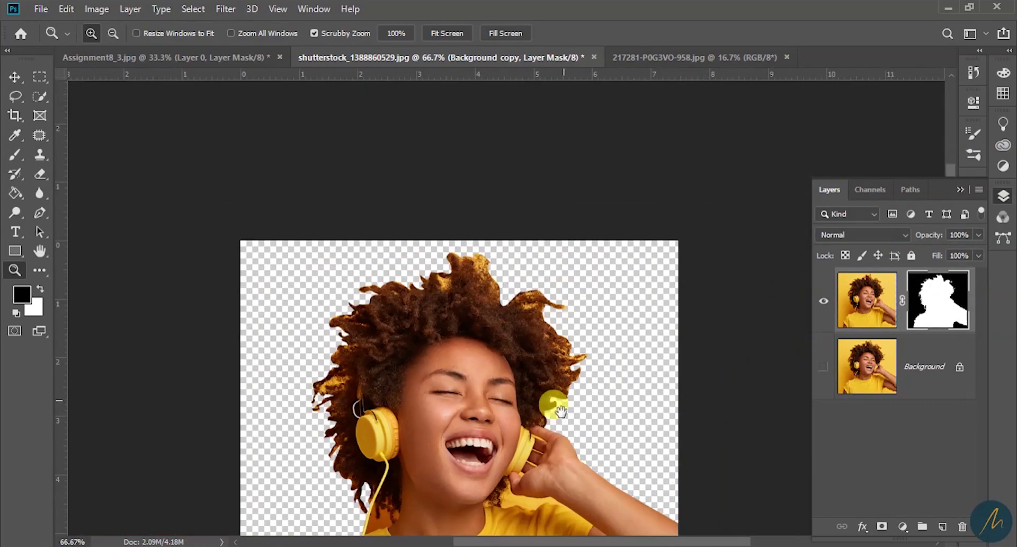
left_click_drag(557, 409, 566, 266)
left_click(438, 322)
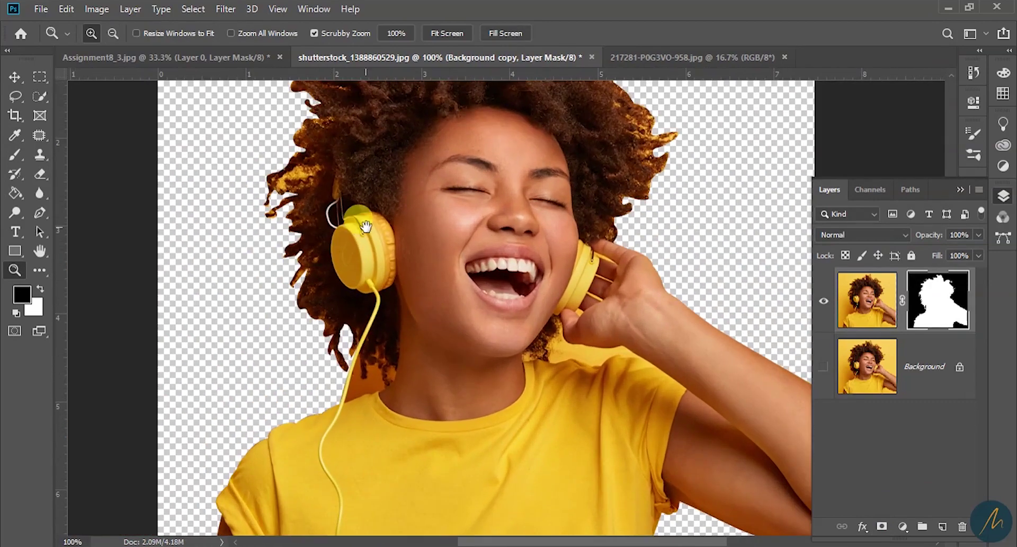
scroll(352, 215, "up", 5)
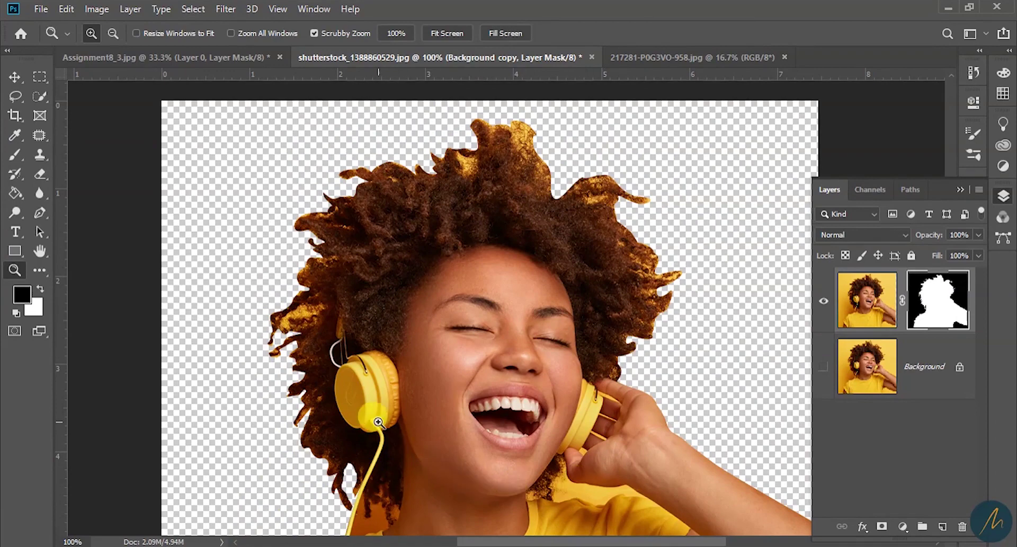
Compare the masked cutout's curls with the original hair by showing the Background layer alone, and restore the cutout view.
left_click(824, 306)
left_click(822, 367)
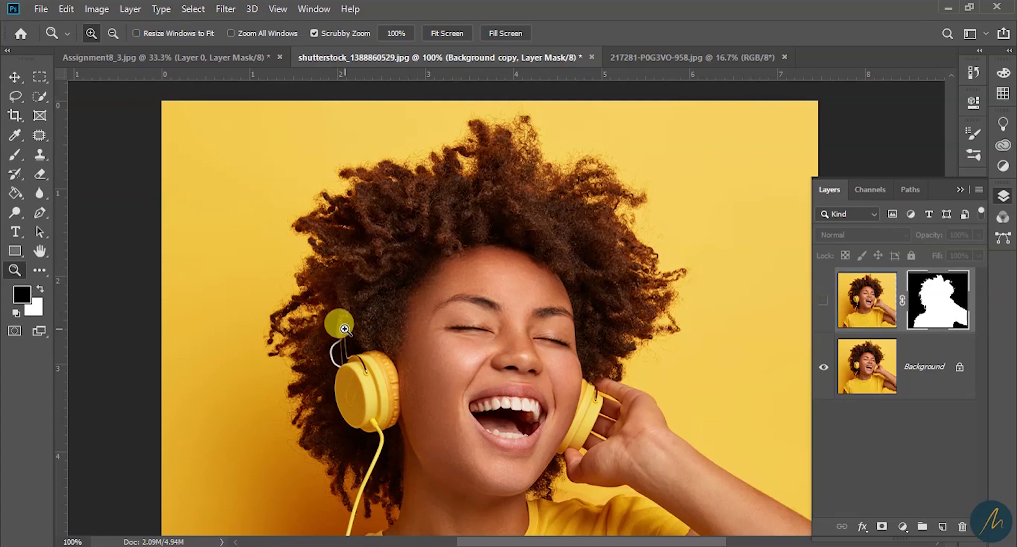
scroll(345, 277, "down", 2)
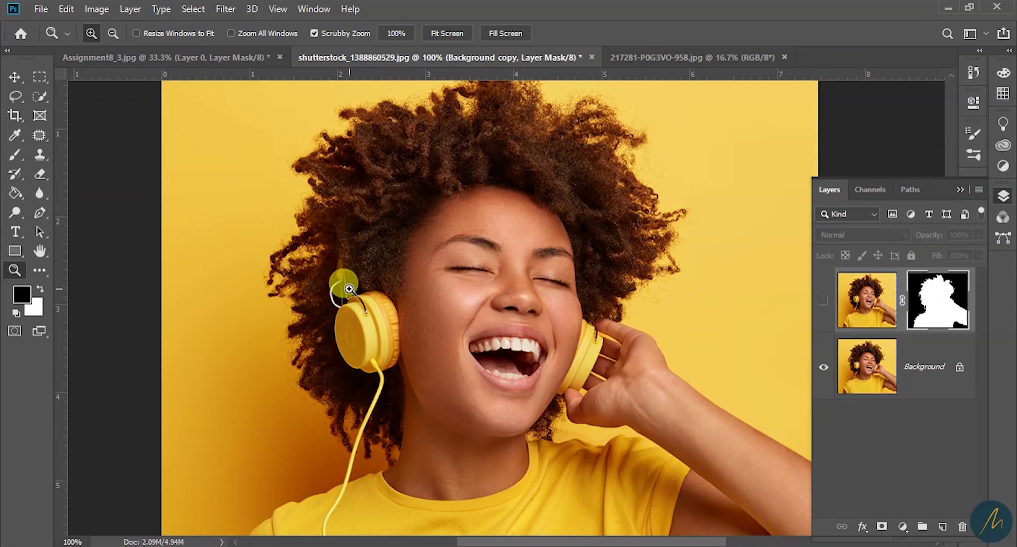
scroll(340, 293, "up", 1)
scroll(609, 159, "up", 2)
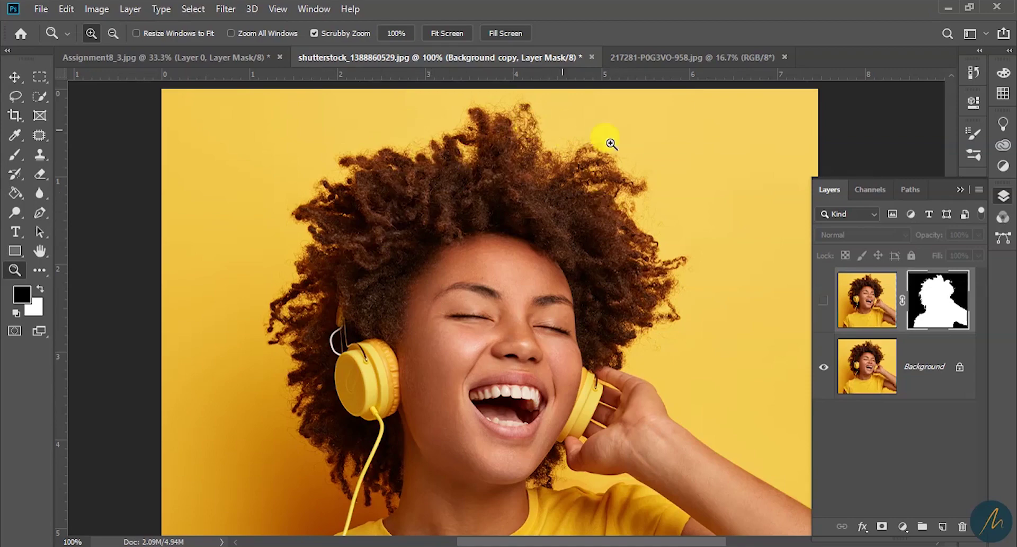
left_click_drag(551, 354, 549, 328)
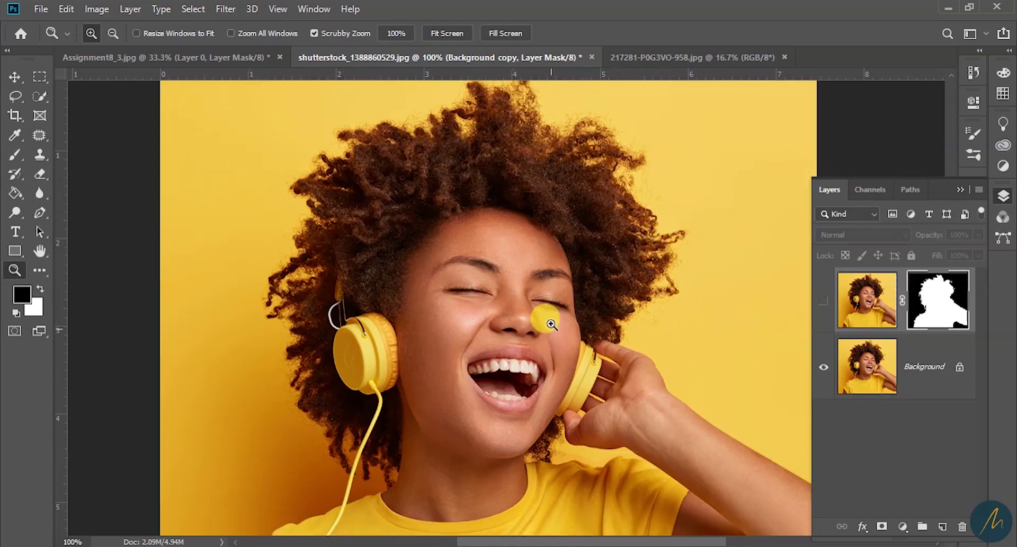
left_click_drag(533, 217, 533, 240)
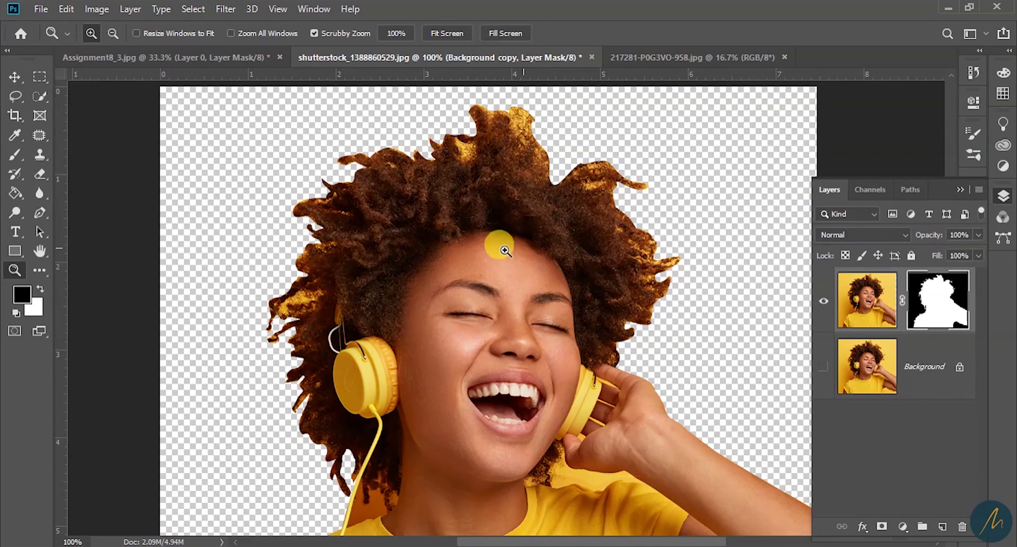
scroll(427, 225, "down", 1)
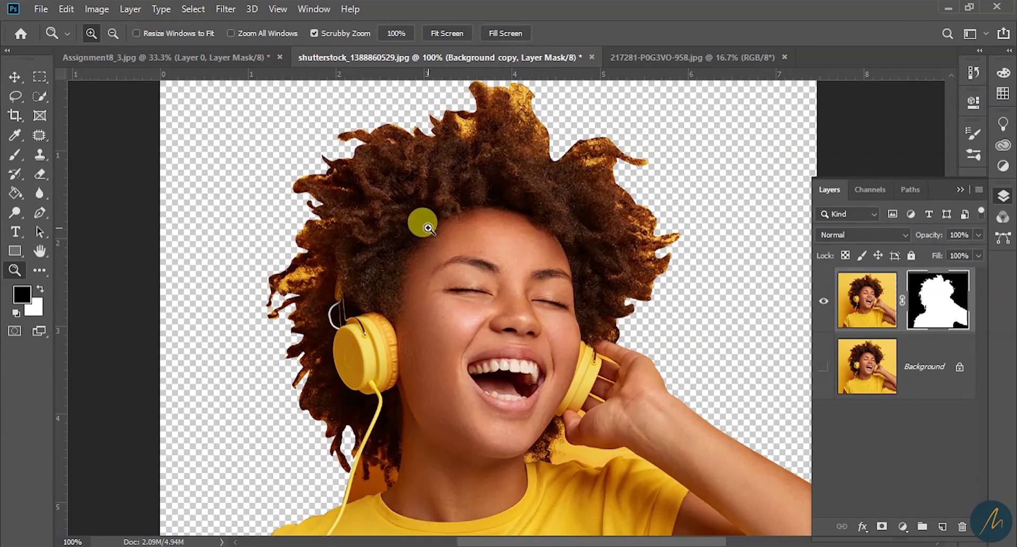
Switch to the Assignment8_3.jpg document and examine the piggy bank cutout's smooth outline.
left_click(189, 62)
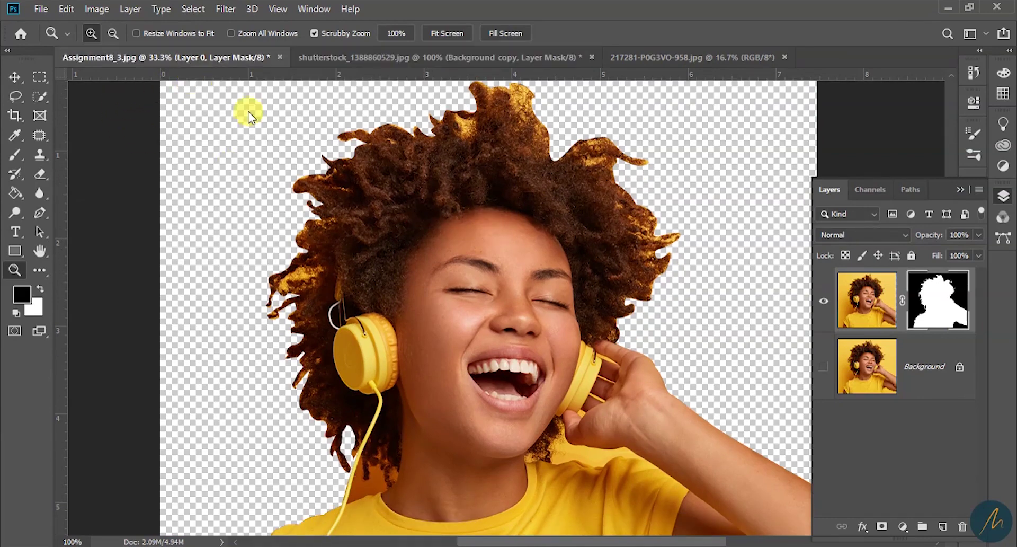
left_click(478, 312)
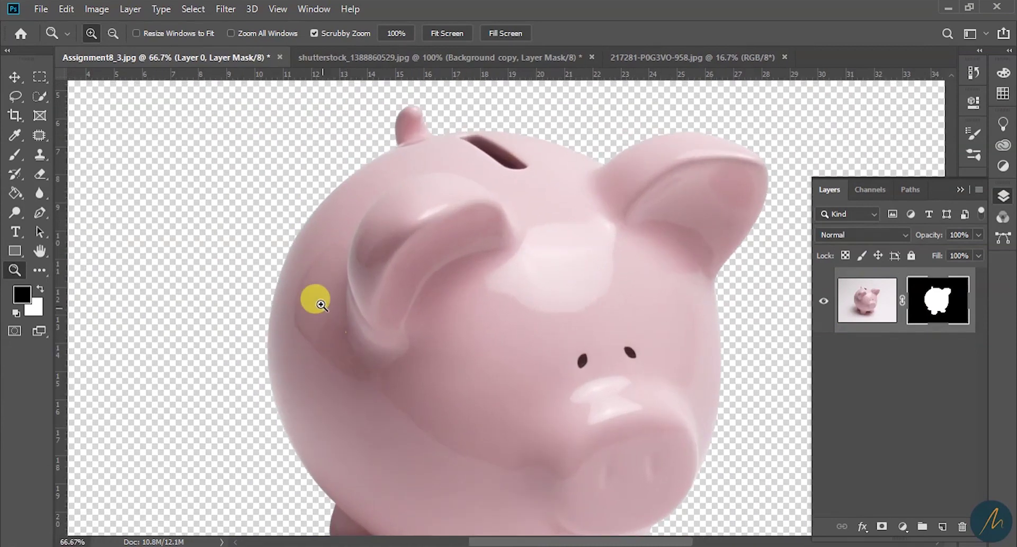
left_click_drag(566, 314, 530, 356)
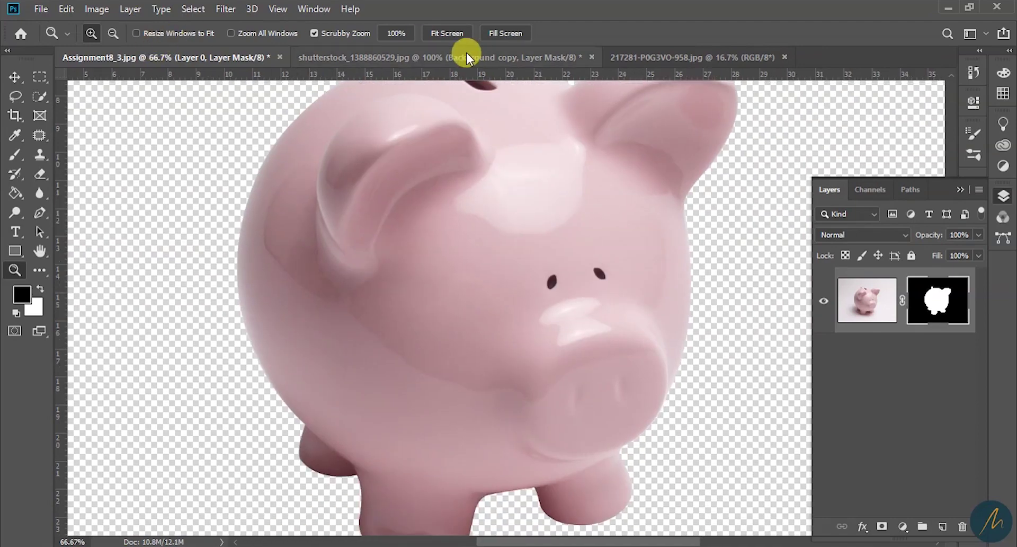
Return to the woman's image and compare the unmasked original hair with the masked cutout by swapping the two layers' visibility.
left_click(461, 56)
left_click_drag(402, 188, 408, 204)
left_click(867, 303)
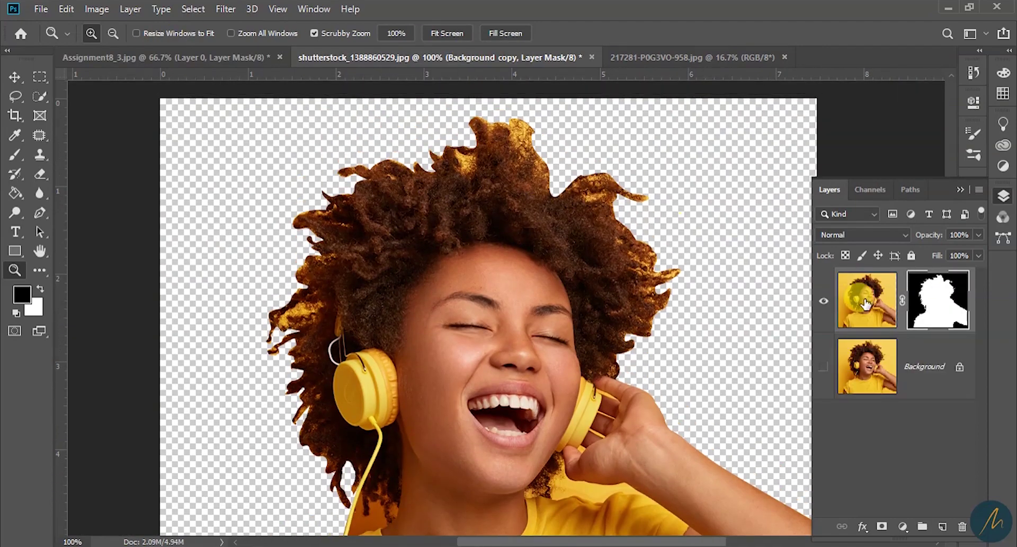
left_click(824, 302)
left_click(824, 367)
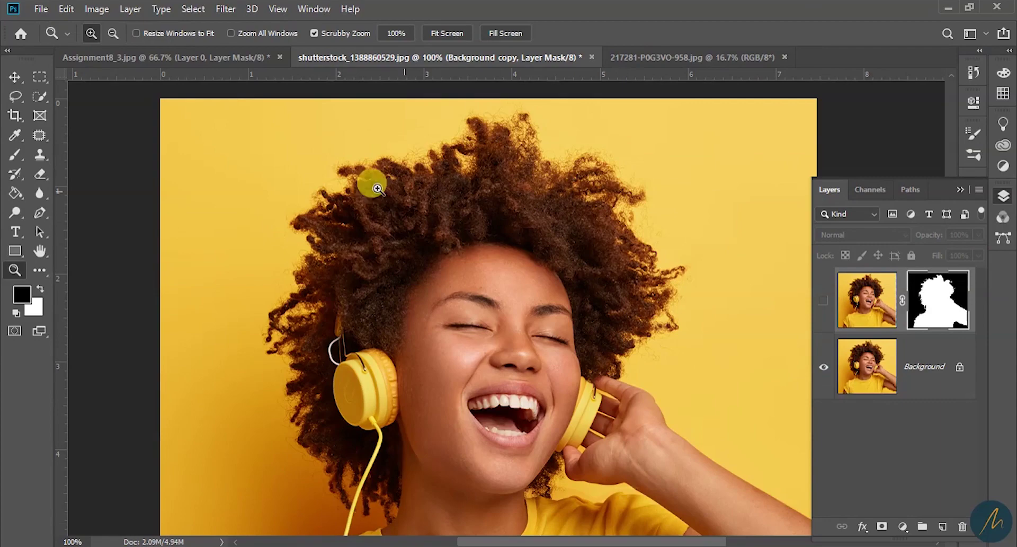
left_click(824, 302)
left_click(824, 366)
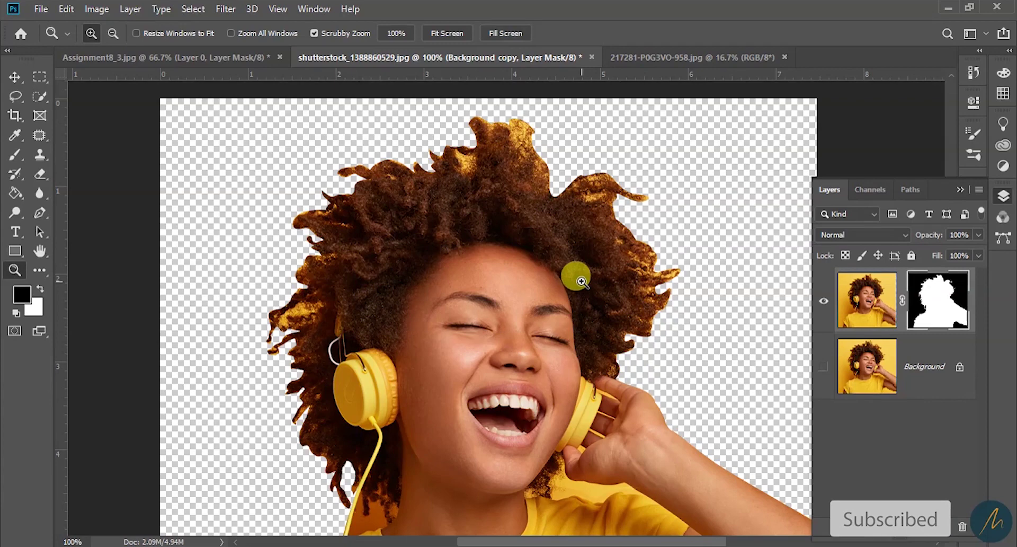
left_click(654, 171, "alt")
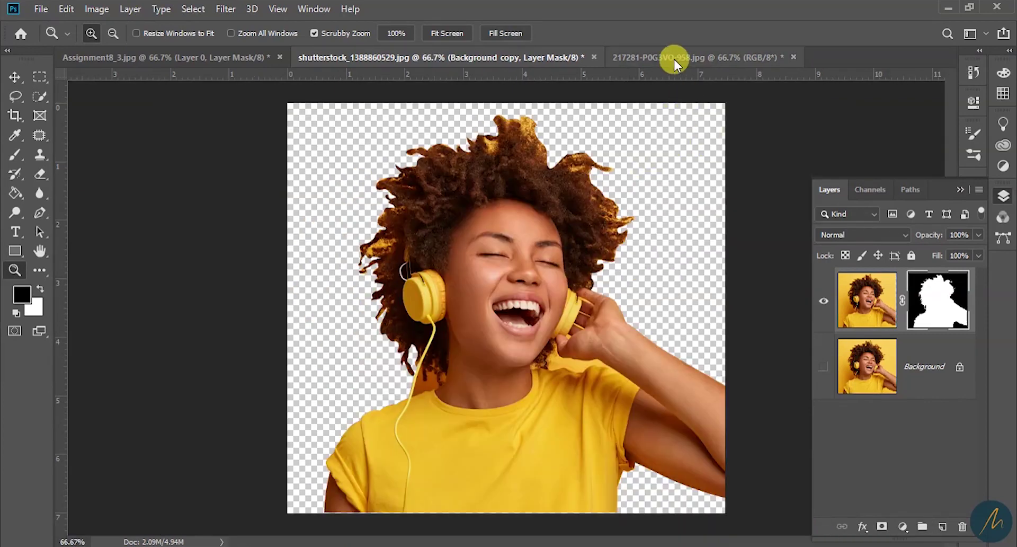
Switch to the 217281-P0G3VO-958.jpg document and examine the white mug's body, handle and overall outline.
left_click(658, 59)
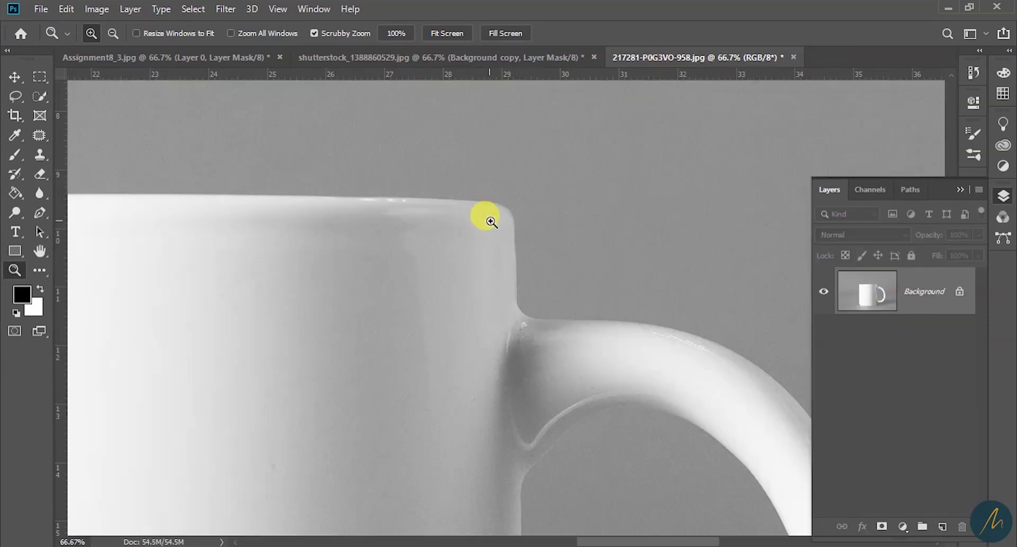
scroll(497, 226, "down", 5)
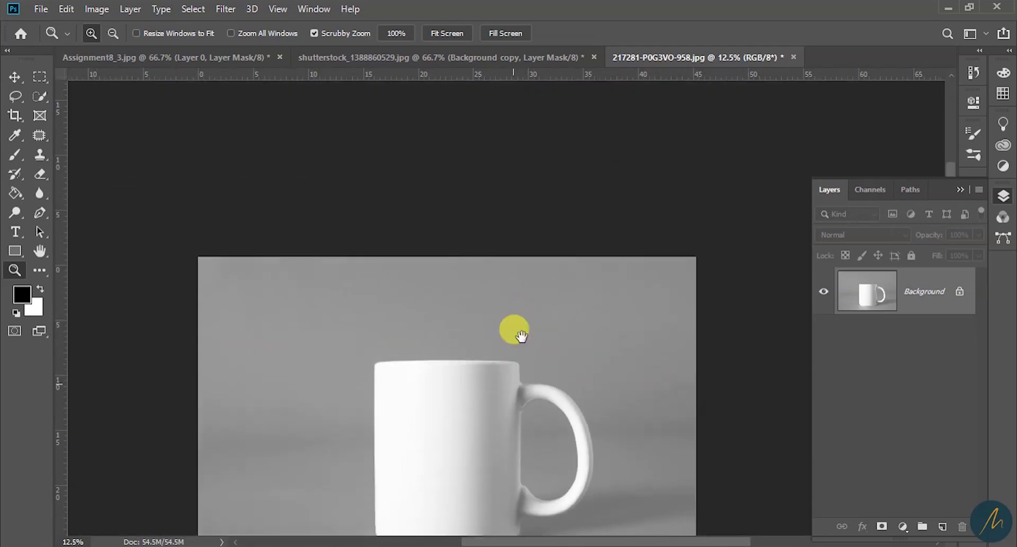
left_click_drag(511, 375, 548, 263)
scroll(492, 328, "up", 1)
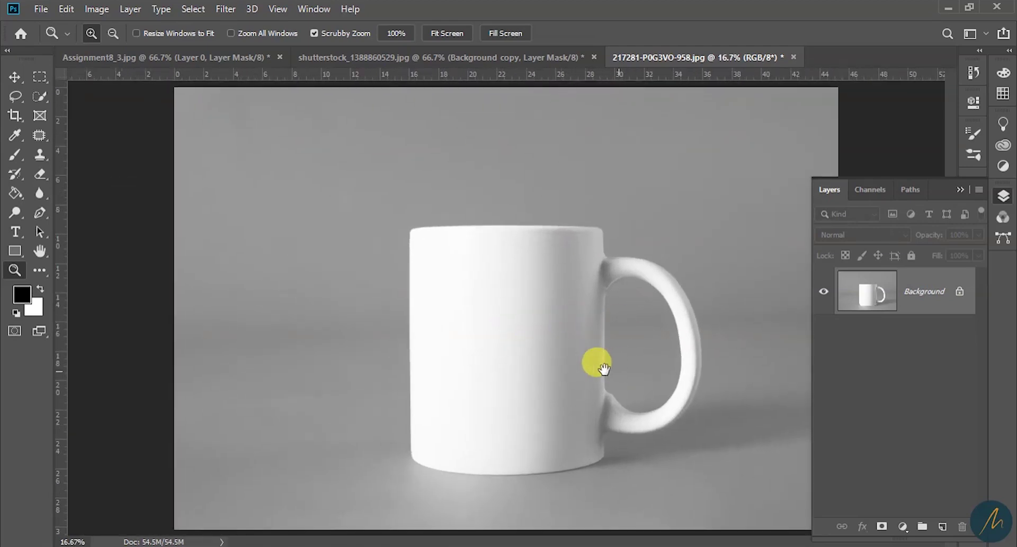
left_click(560, 468)
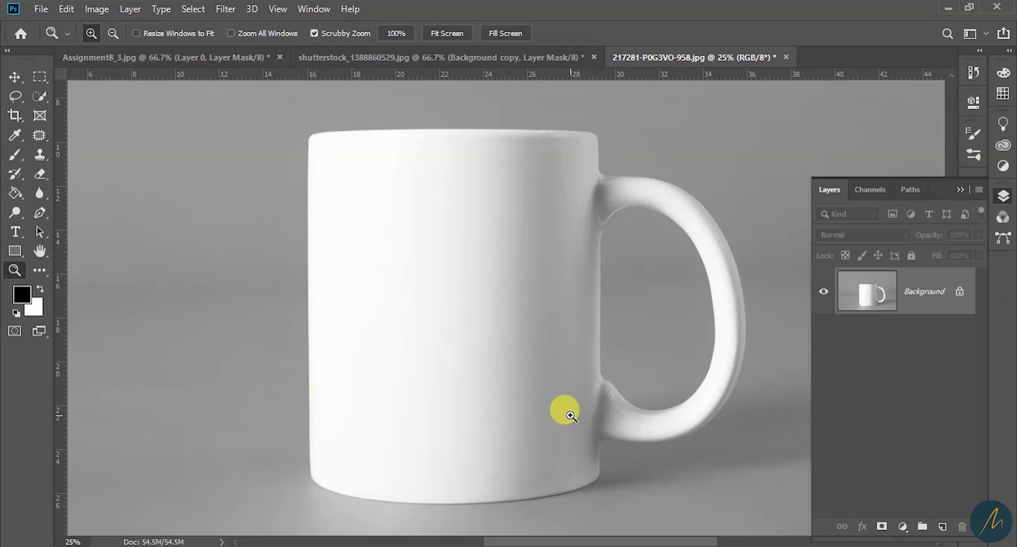
left_click(536, 381, "alt")
left_click(472, 318, "alt")
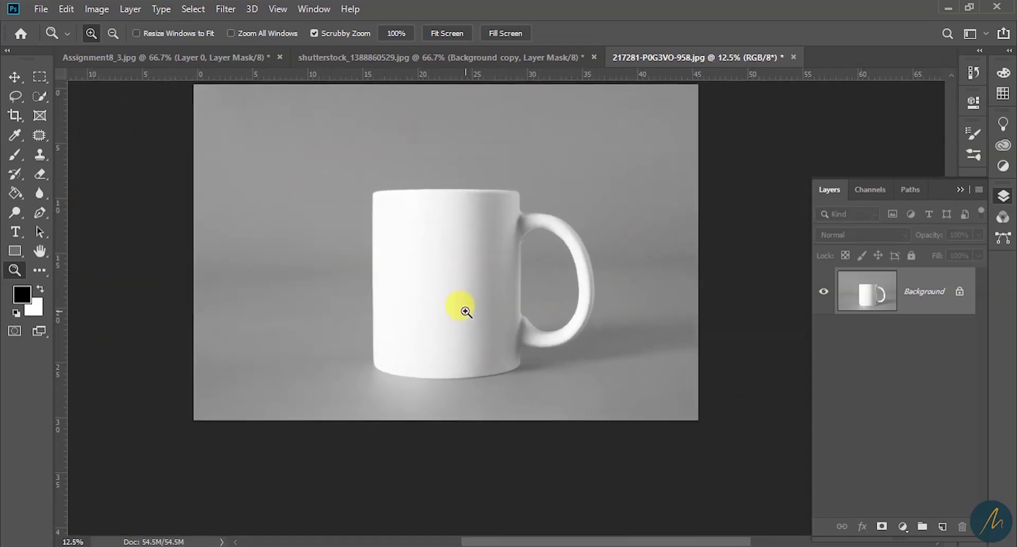
left_click(466, 312)
Try a Pen path on the mug's lower-left corner, starting on the base edge and curving up the side.
left_click(40, 215)
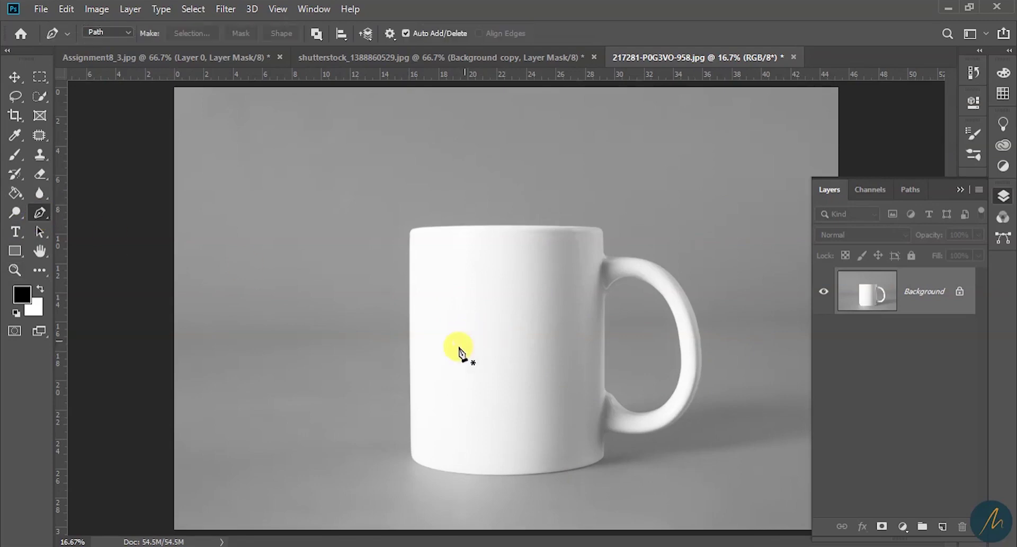
key("z")
left_click(449, 447)
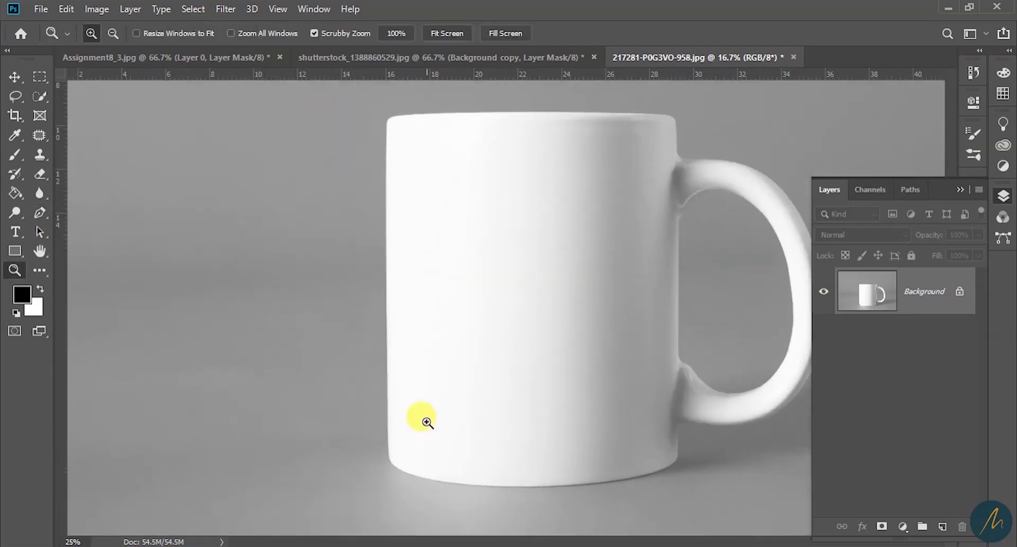
left_click(422, 420)
key("p")
key("z")
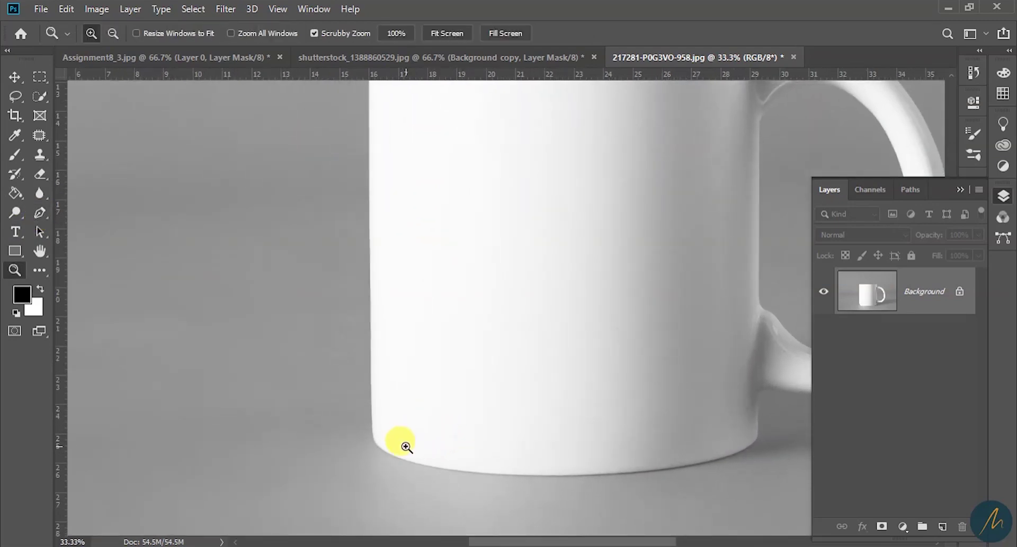
left_click(409, 448)
key("p")
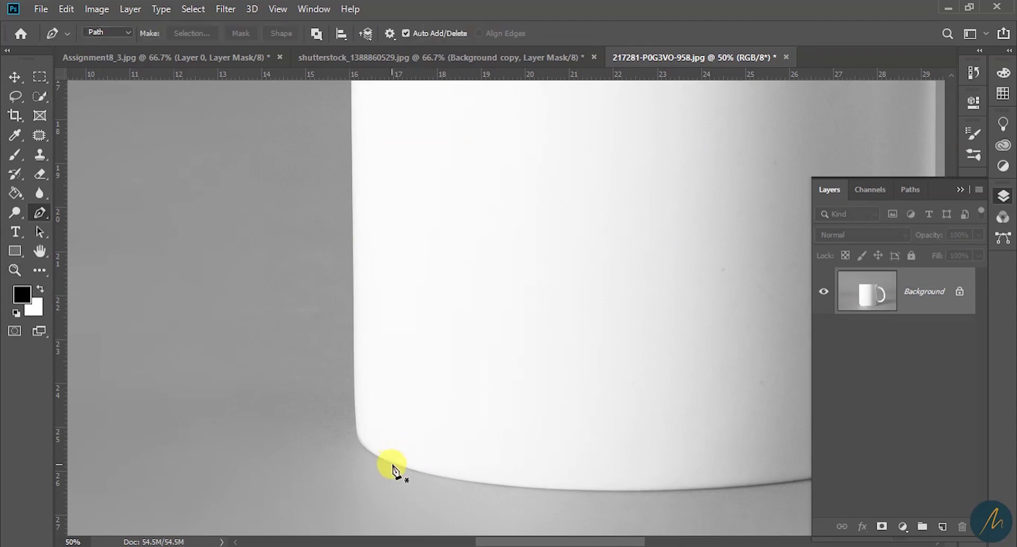
left_click(399, 465)
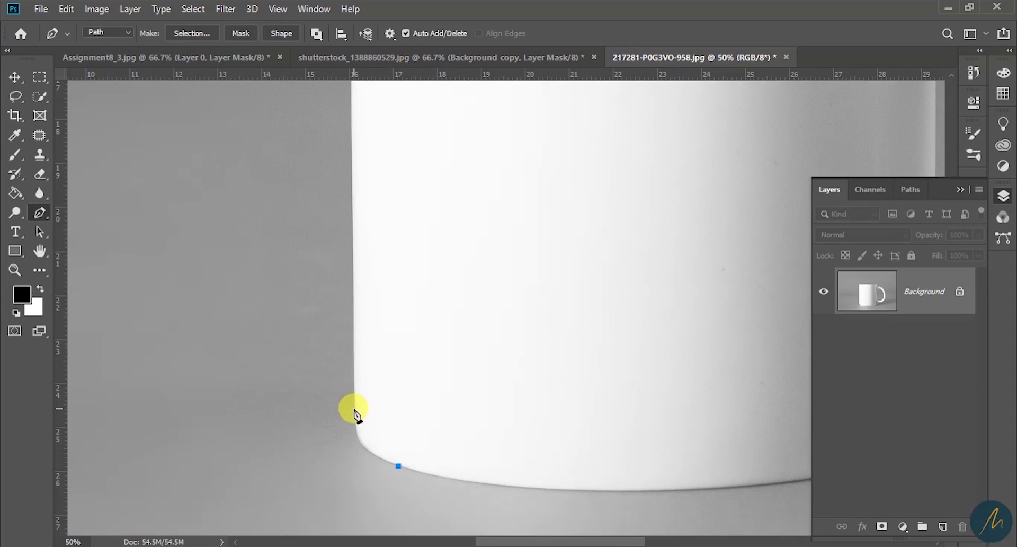
left_click_drag(356, 370, 354, 352)
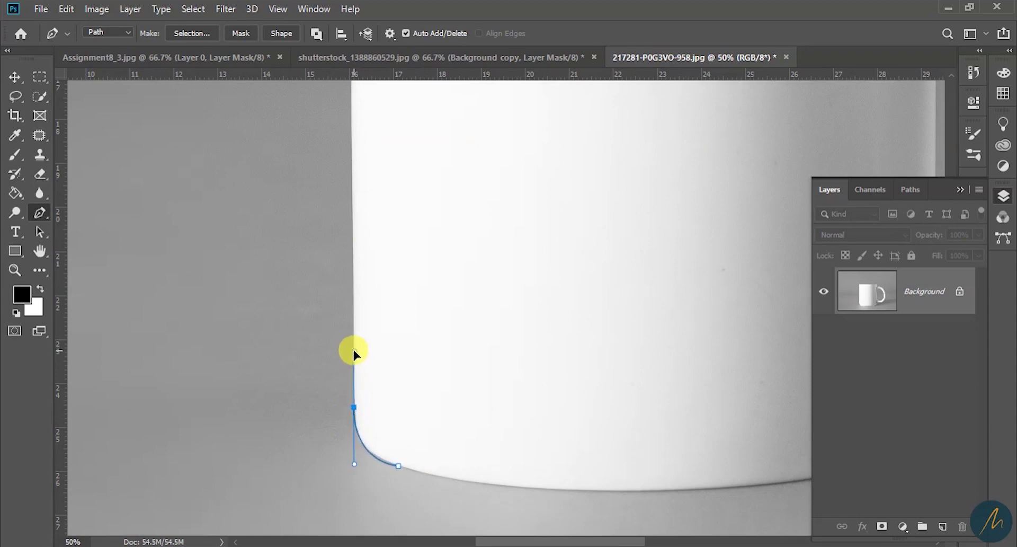
Undo and discard the trial path segments around the mug's lower-left corner.
key("ctrl+z")
key("z")
left_click_drag(380, 415, 456, 448)
left_click(456, 448)
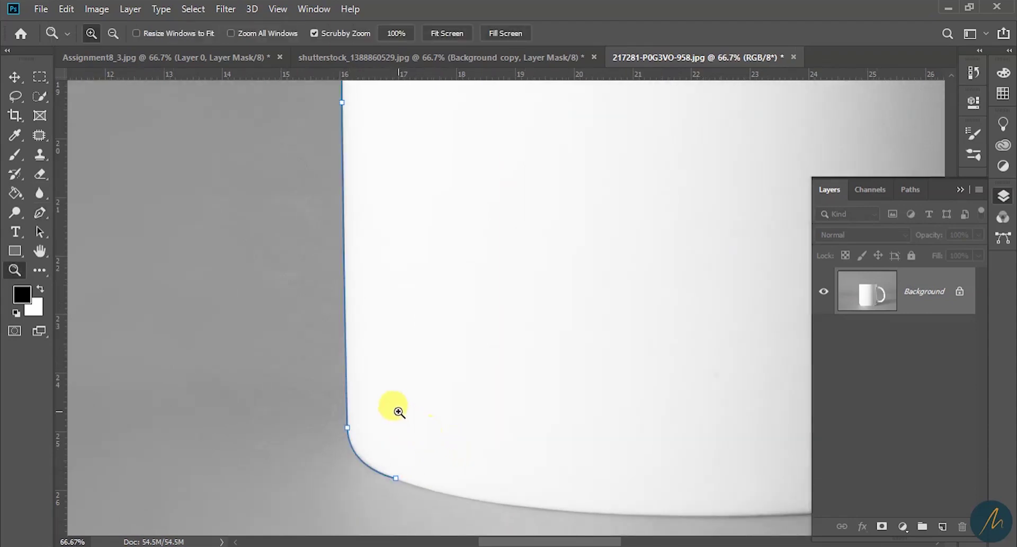
key("ctrl+z")
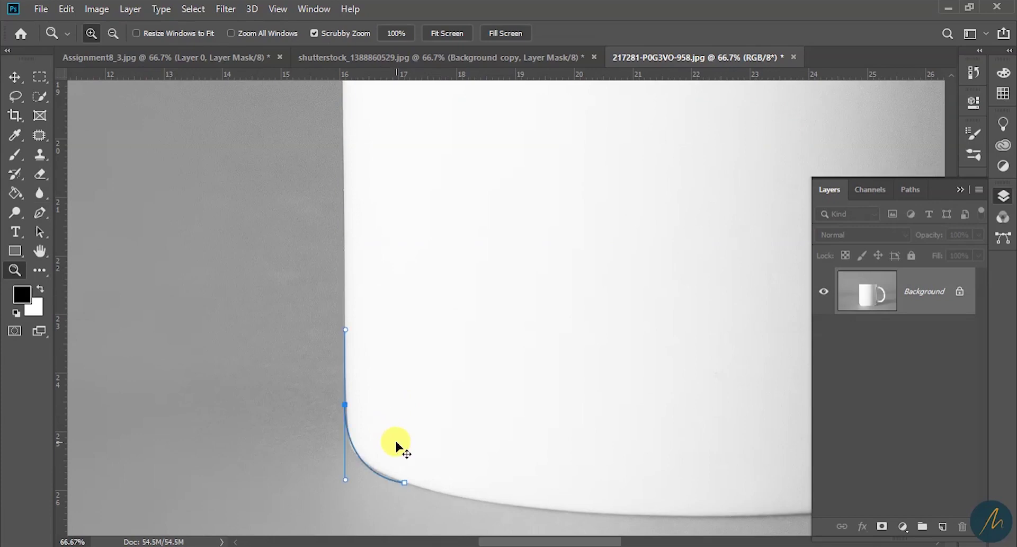
key("p")
key("Escape")
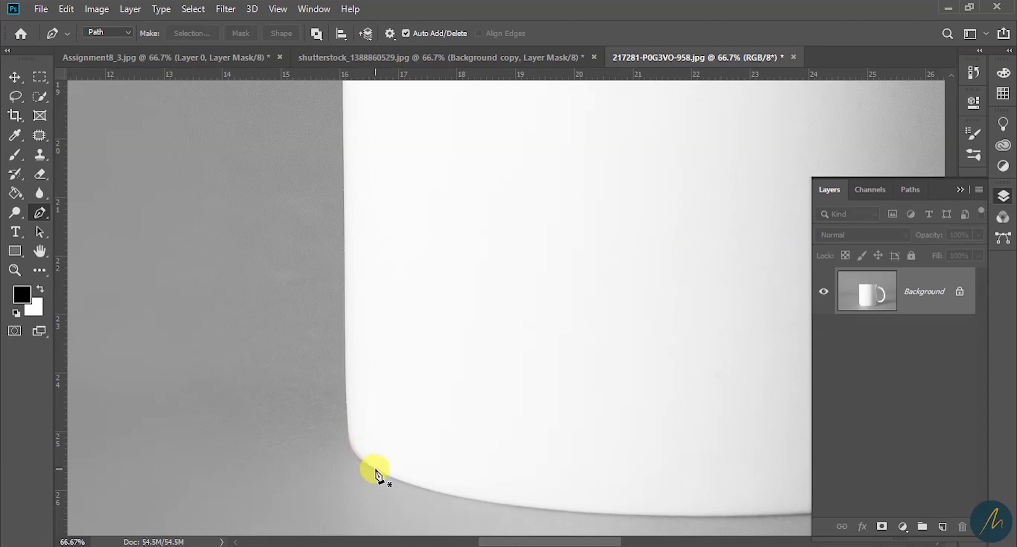
key("ctrl+z")
key("ctrl+z")
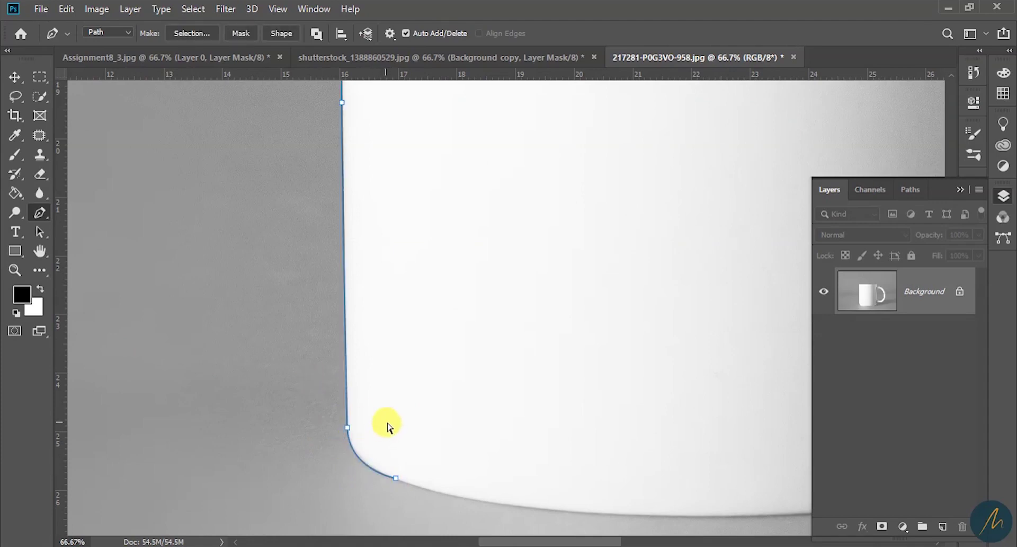
key("Escape")
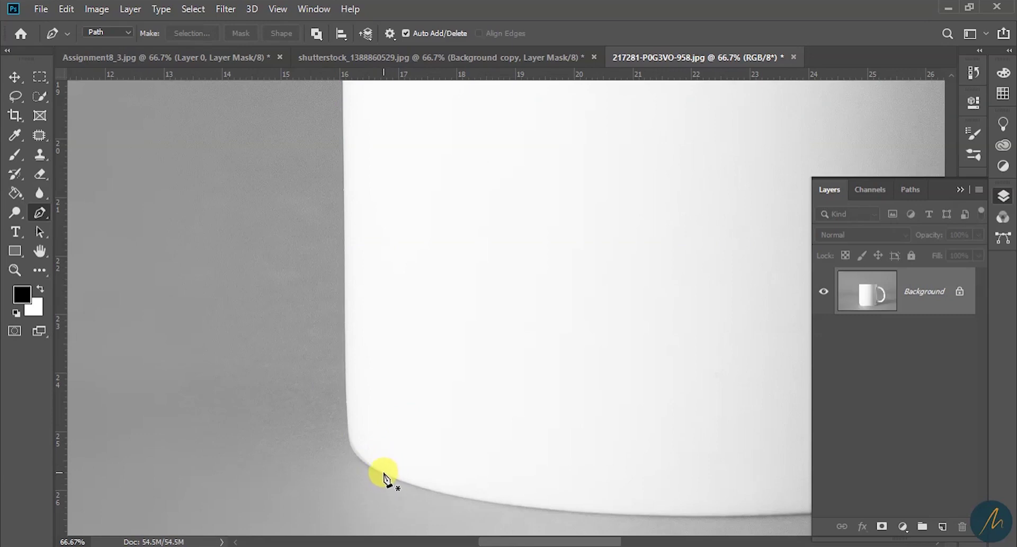
Start a Pen path on the mug's base edge and curve it around the lower-left corner onto the side, removing the outgoing handle.
left_click(382, 472)
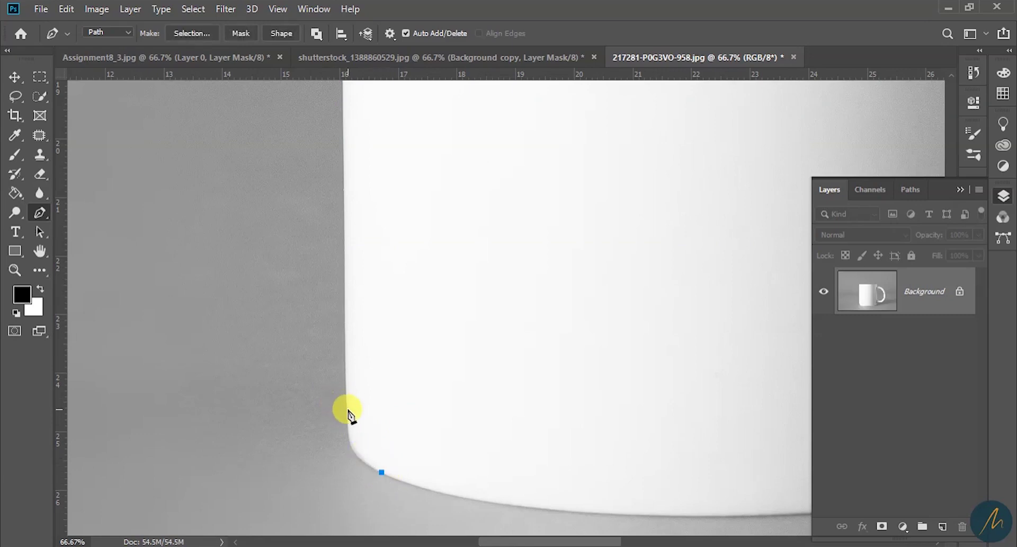
left_click_drag(353, 348, 347, 345)
key("z")
key("ctrl+z")
left_click_drag(379, 432, 414, 437)
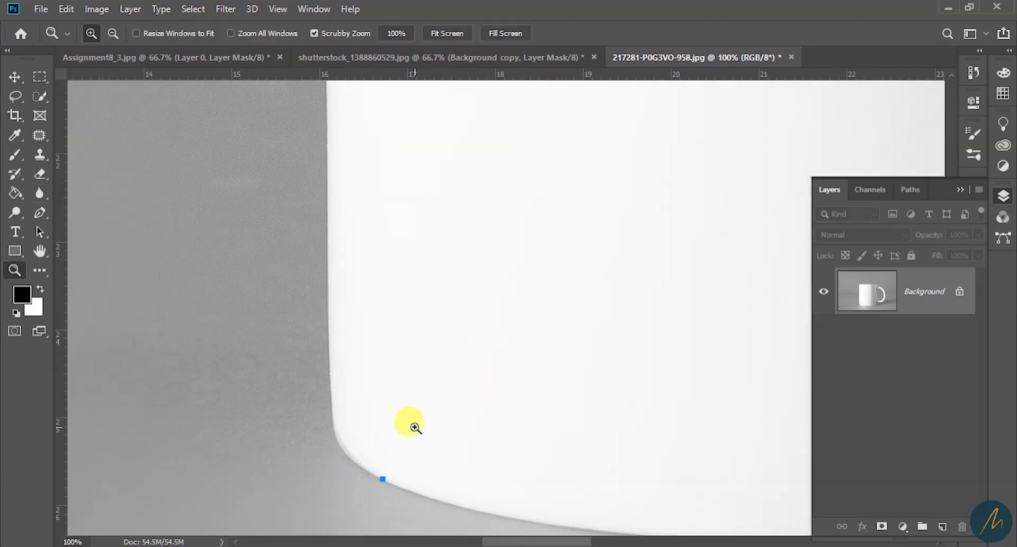
key("p")
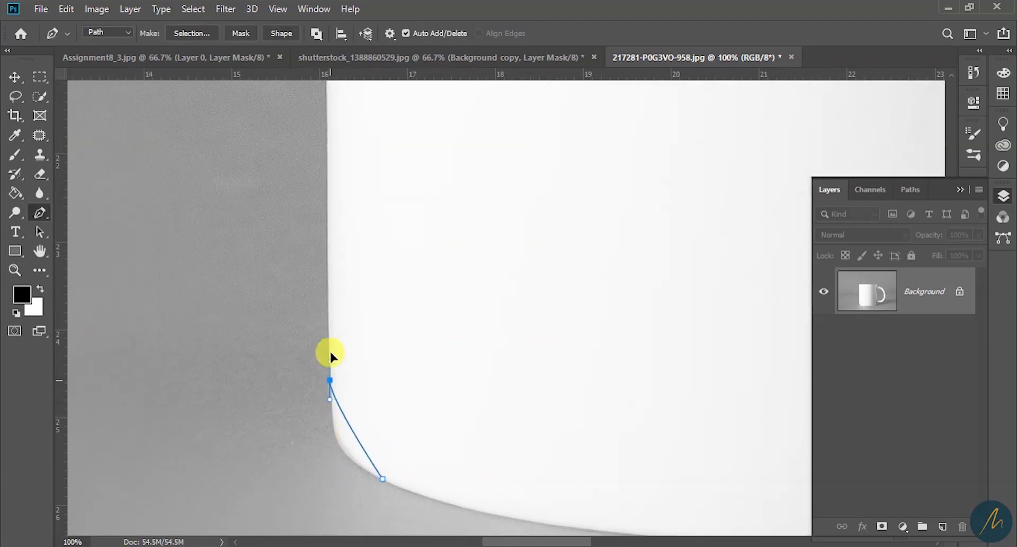
left_click_drag(335, 288, 332, 286)
left_click(329, 380, "alt")
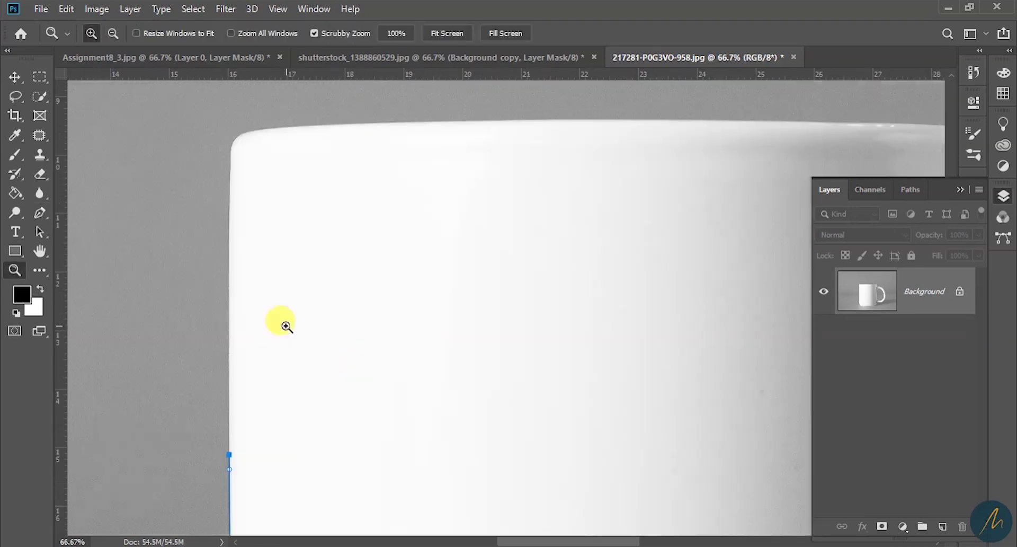
Continue the path up the mug's left side and around the rim, outer handle and base, closing it at the start.
key("p")
left_click_drag(229, 189, 228, 163)
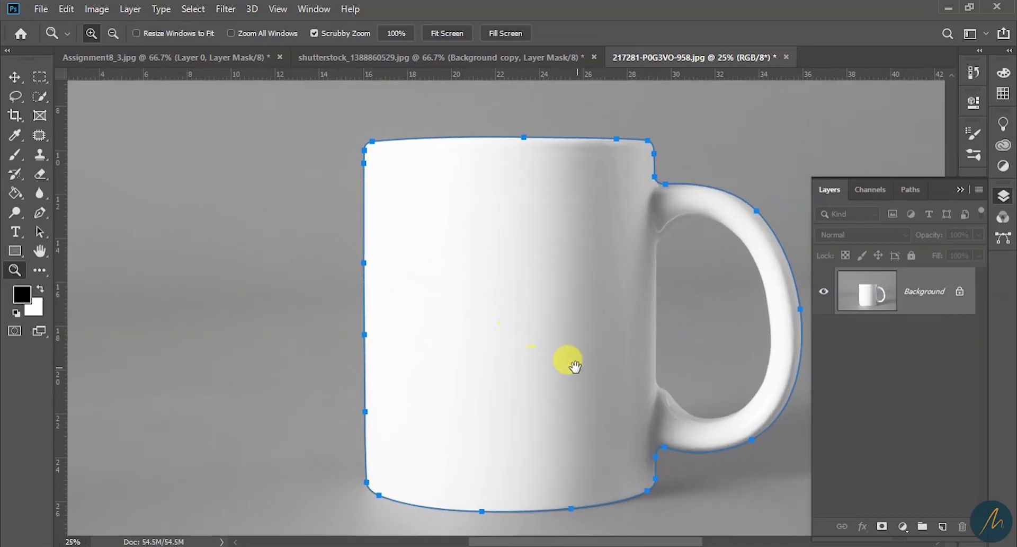
left_click_drag(575, 366, 498, 307)
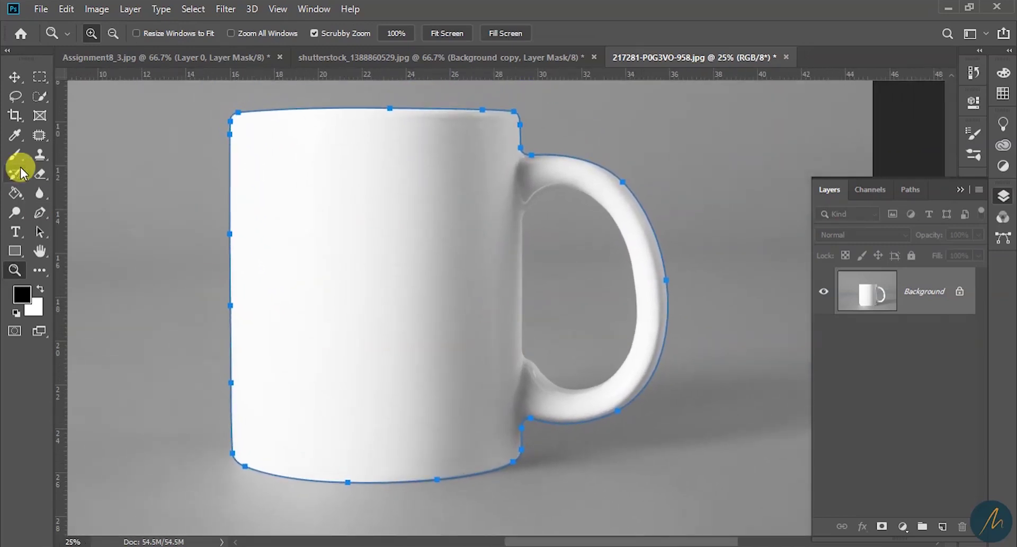
Show the saved Work Path and examine how it covers the mug's body, handle and the handle's opening.
left_click(39, 213)
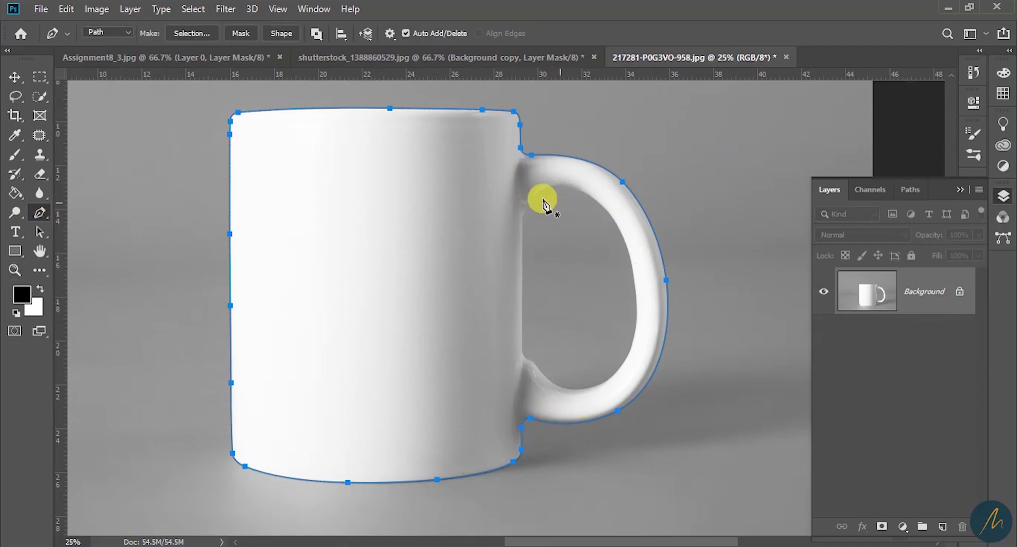
left_click(908, 190)
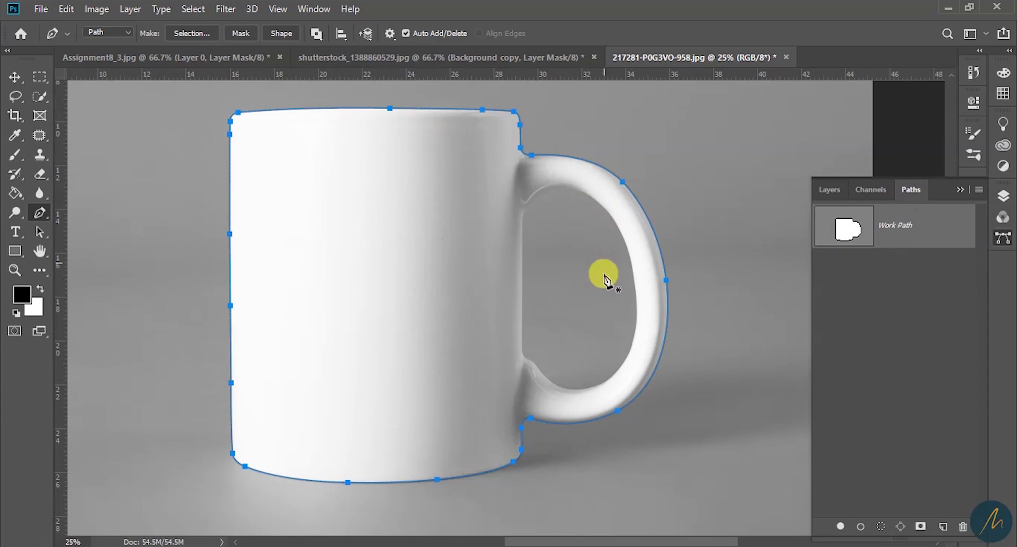
key("z")
left_click(618, 306)
left_click(515, 314, "alt")
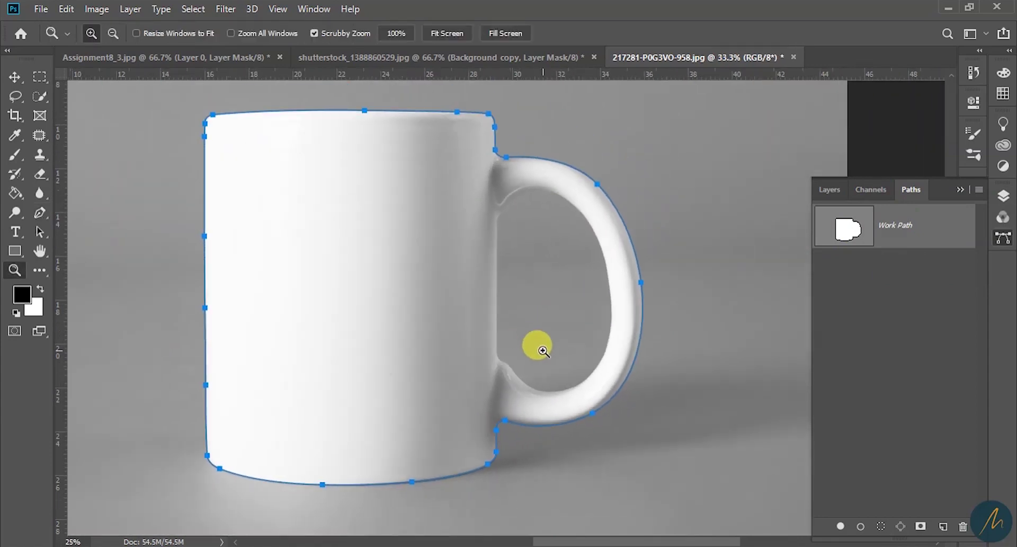
left_click_drag(416, 343, 463, 336)
left_click_drag(284, 309, 318, 334)
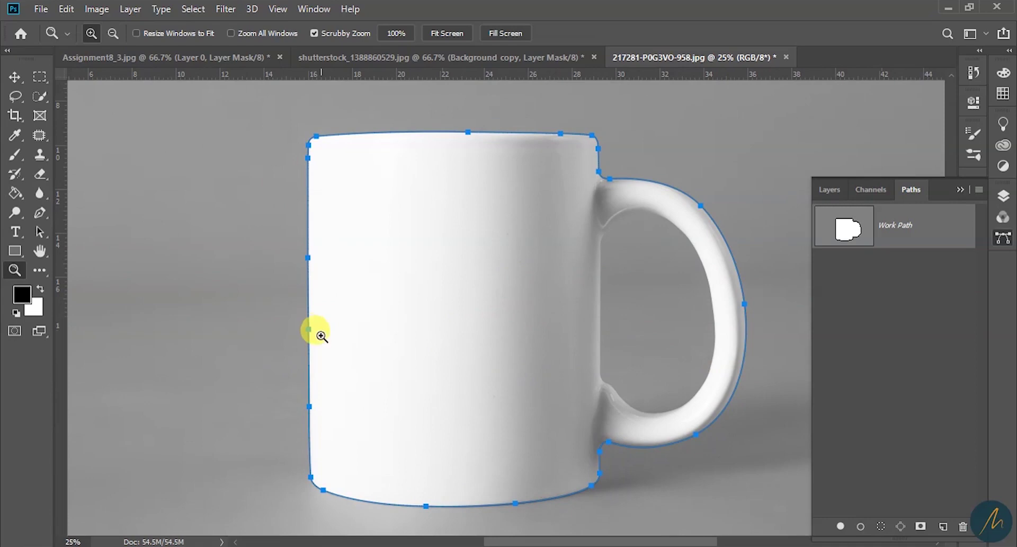
left_click(40, 212)
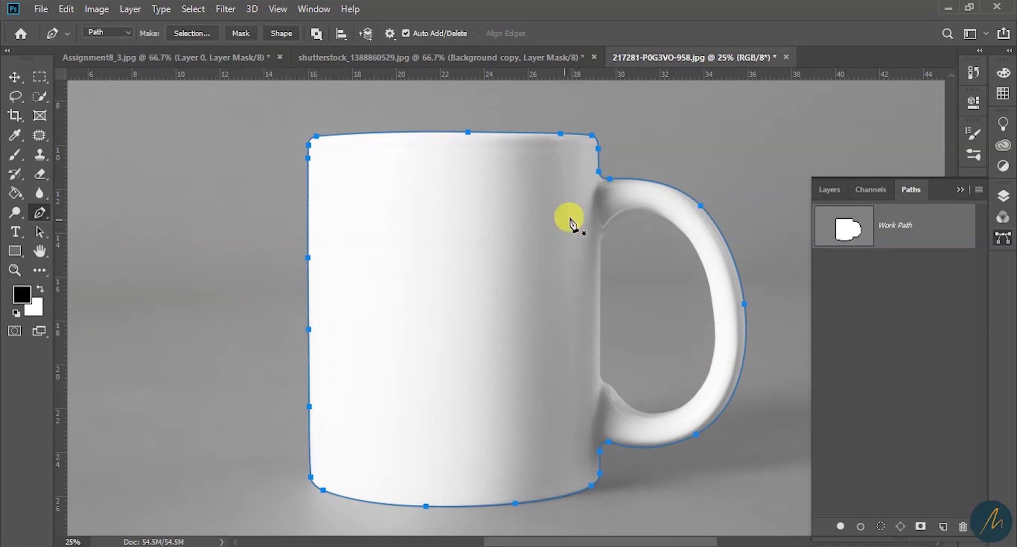
Draw a closed four-point trial path on the grey background beside the mug, giving one anchor a slight curve.
scroll(581, 395, "left", 5)
scroll(581, 395, "up", 2)
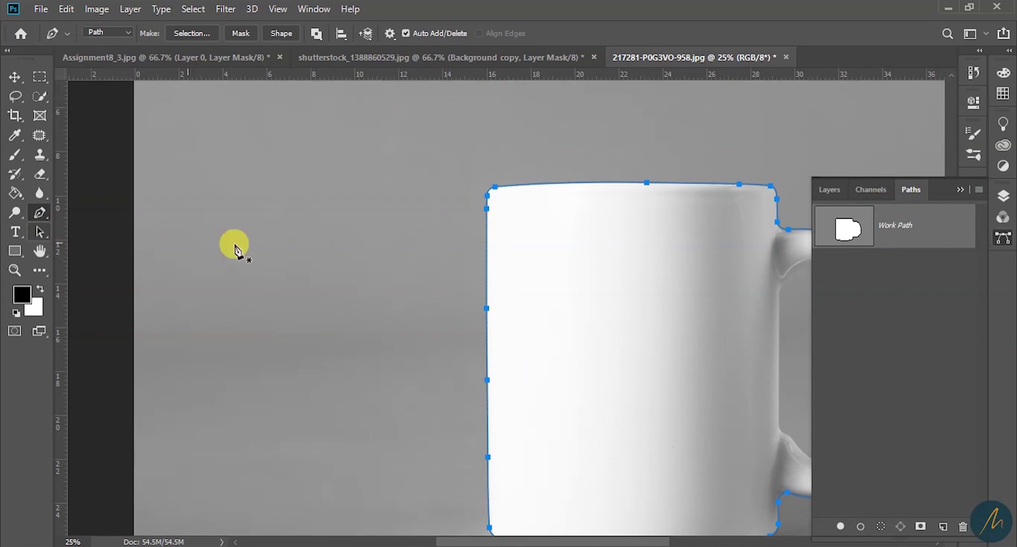
left_click(233, 198)
left_click(218, 275)
left_click(315, 314)
left_click_drag(306, 250, 311, 253)
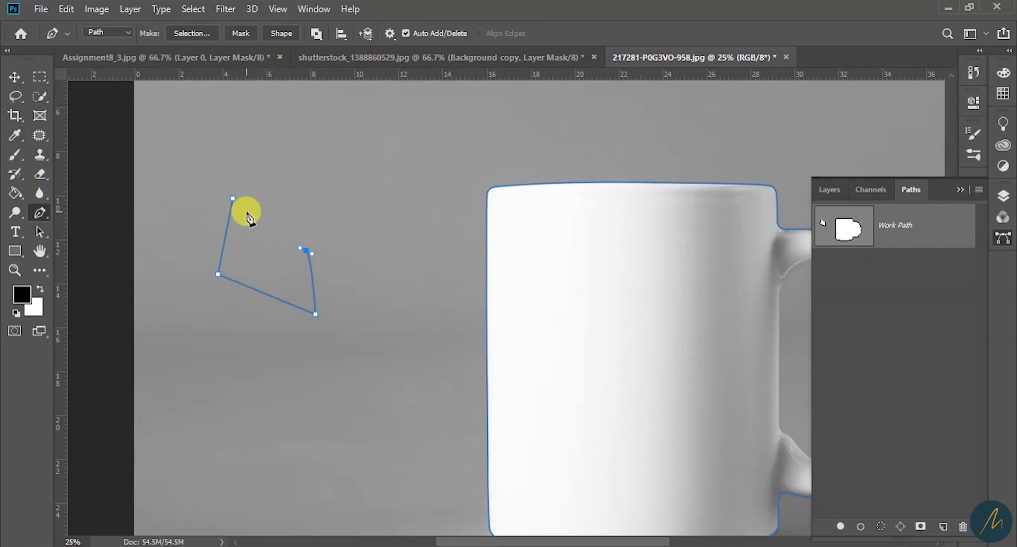
left_click(234, 199)
Draw an open, perfectly horizontal trial line with the Pen tool below the four-point shape on the background.
left_click_drag(332, 333, 348, 270)
left_click(199, 300)
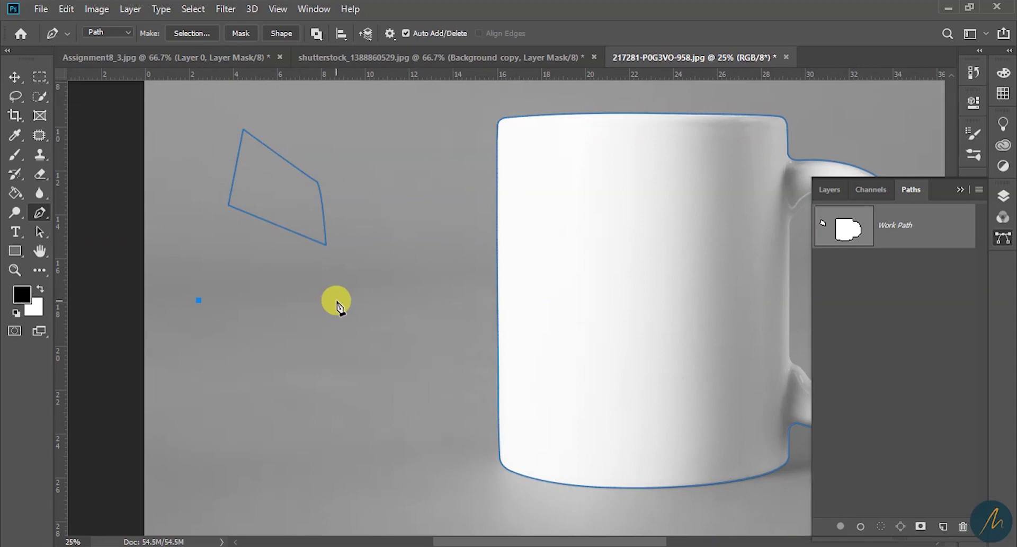
left_click(359, 300, "shift")
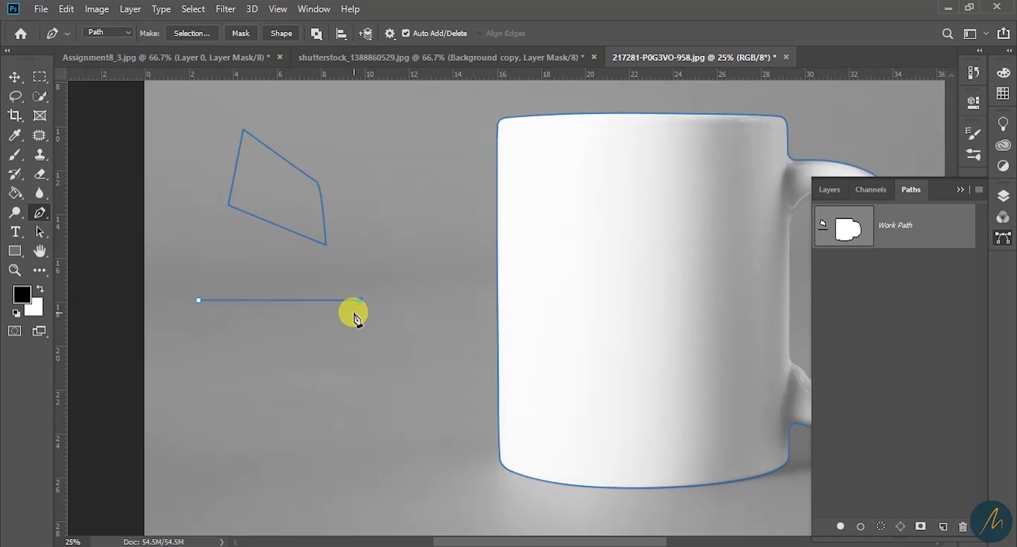
Examine the open trial line, the closed trial shape and the mug's closed outline, comparing how each path ends.
left_click_drag(436, 324, 212, 261)
left_click_drag(564, 154, 595, 133)
key("ctrl+z")
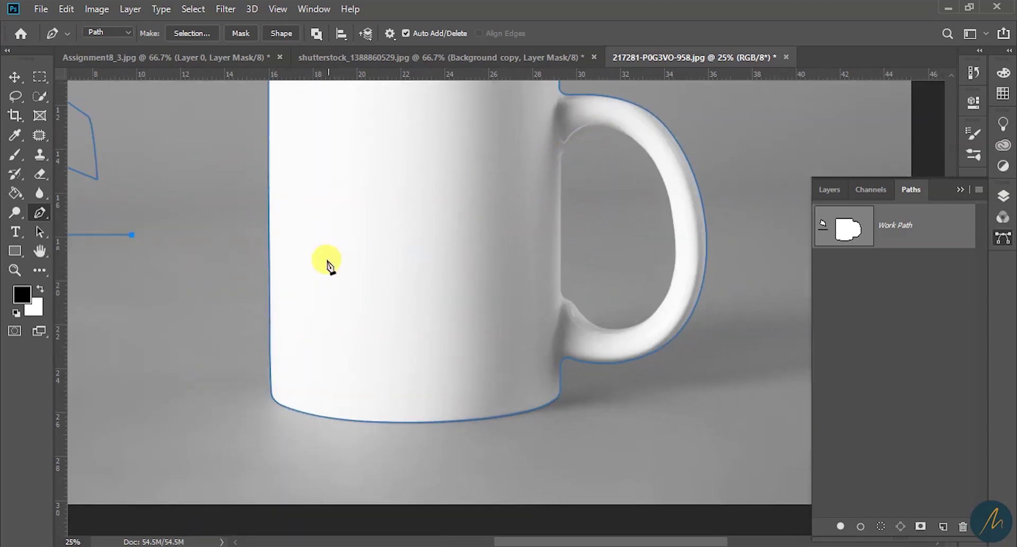
left_click_drag(201, 263, 295, 286)
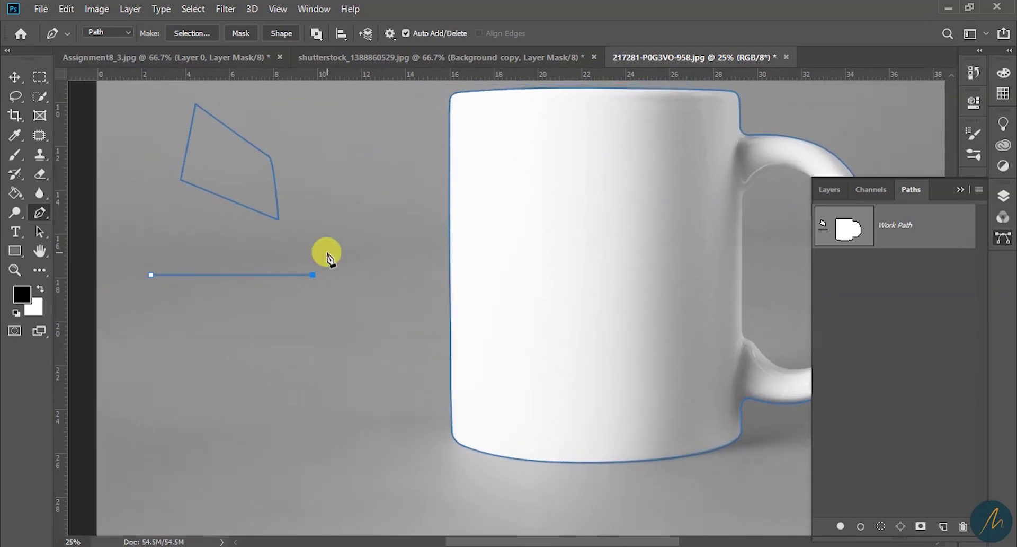
left_click_drag(348, 307, 391, 304)
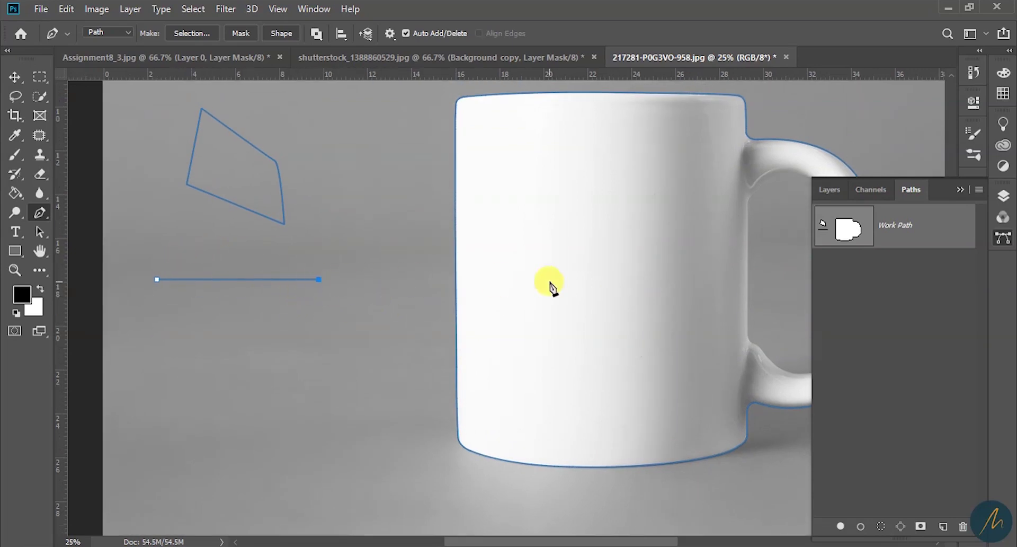
left_click_drag(579, 256, 482, 272)
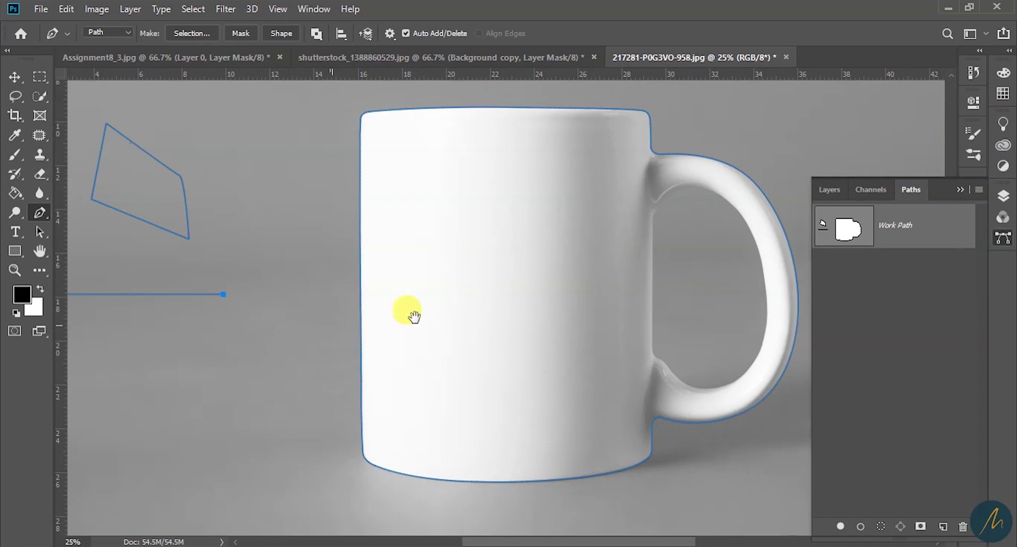
left_click_drag(287, 322, 467, 295)
left_click_drag(577, 256, 545, 241)
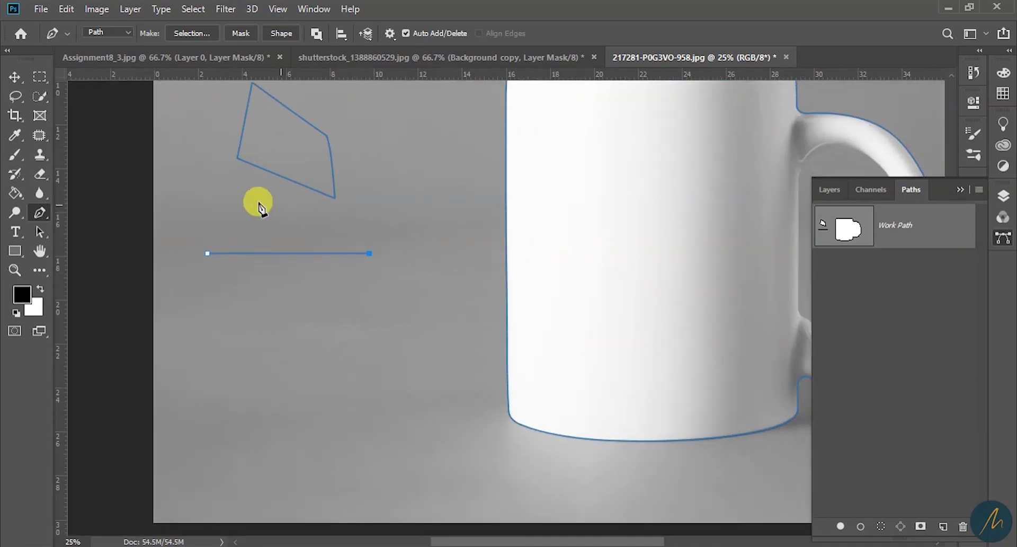
End the open trial line and try a separate Pen path along the inner edge of the mug's handle.
left_click(40, 214)
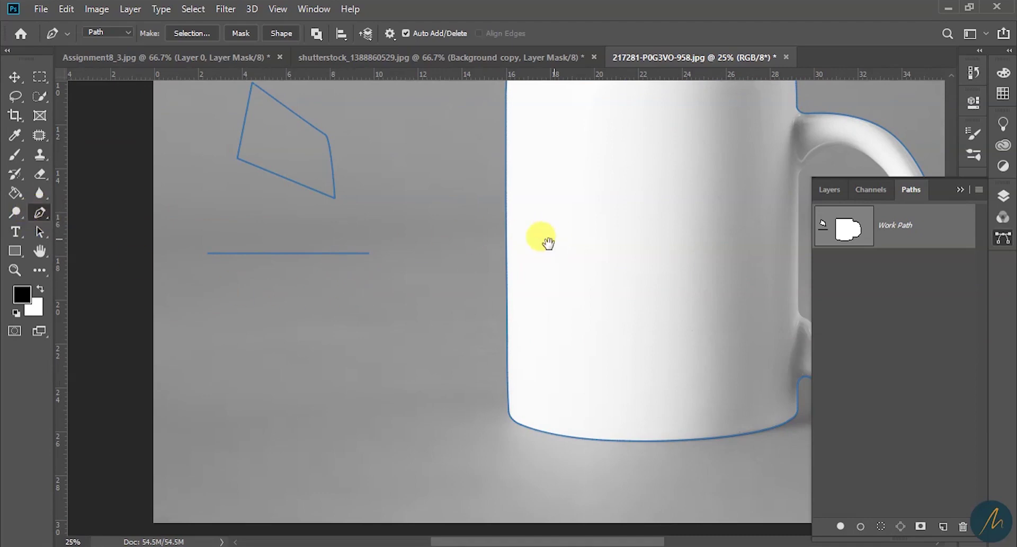
scroll(609, 207, "right", 3)
left_click(719, 186)
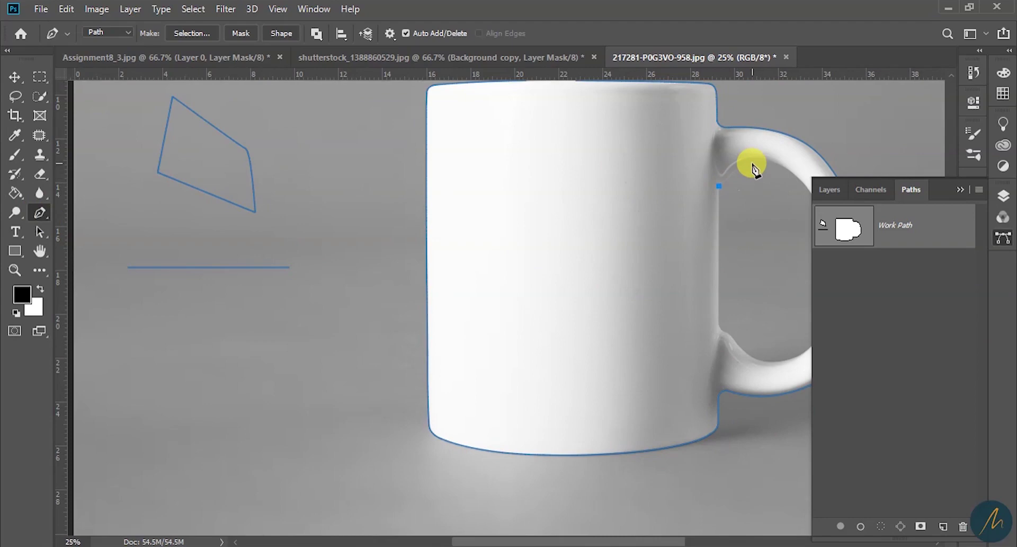
left_click_drag(763, 163, 768, 161)
Undo the trial path at the handle and both trial paths on the background, keeping only the mug's outline.
key("ctrl+z")
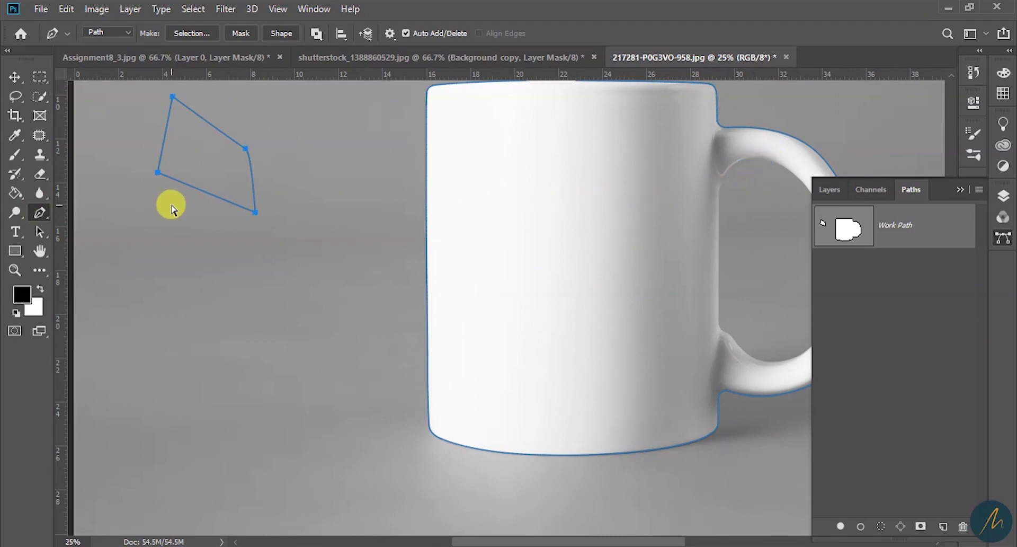
key("ctrl+z")
left_click_drag(475, 196, 318, 209)
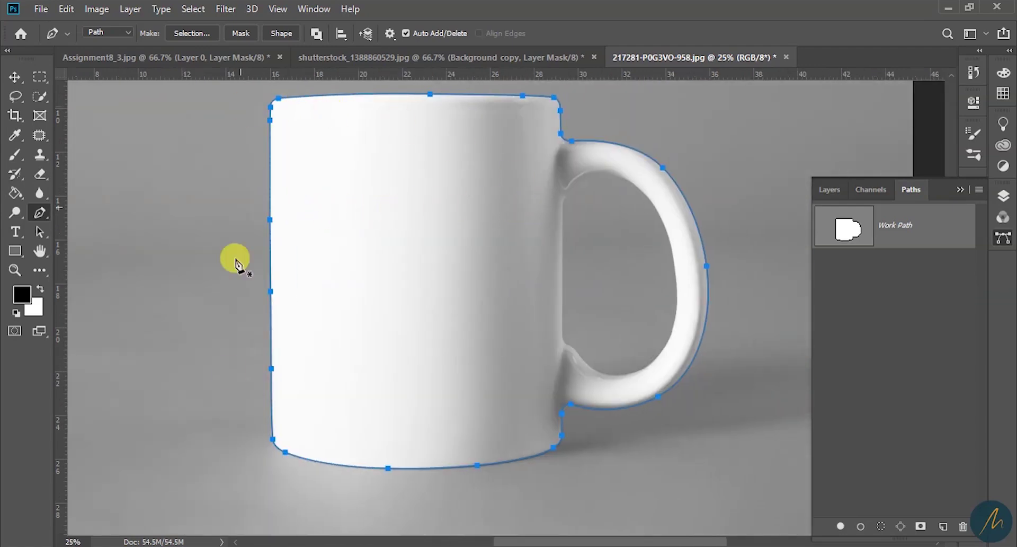
Trace a second closed Pen path around the opening inside the mug's handle, starting near its upper joint.
key("z")
left_click(676, 228)
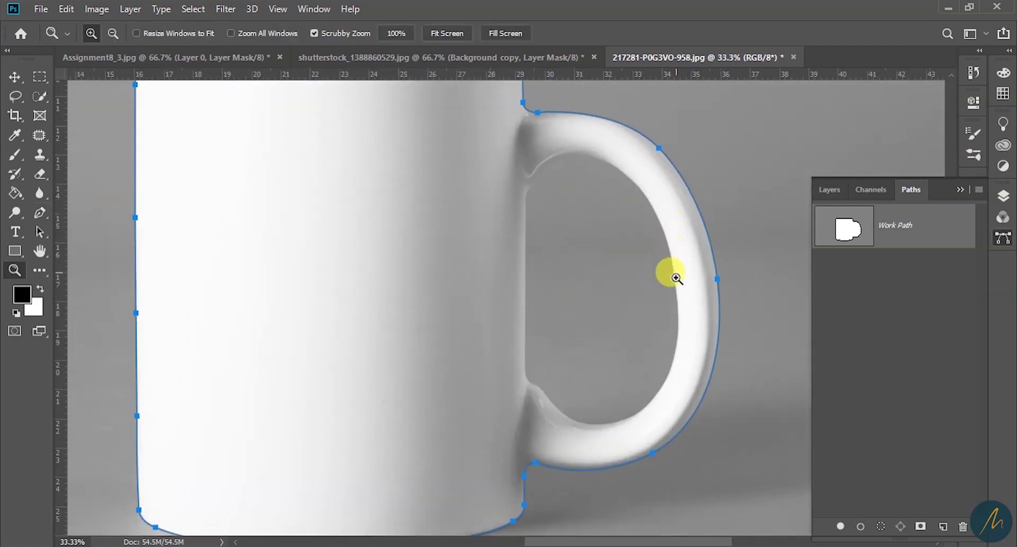
left_click(681, 295)
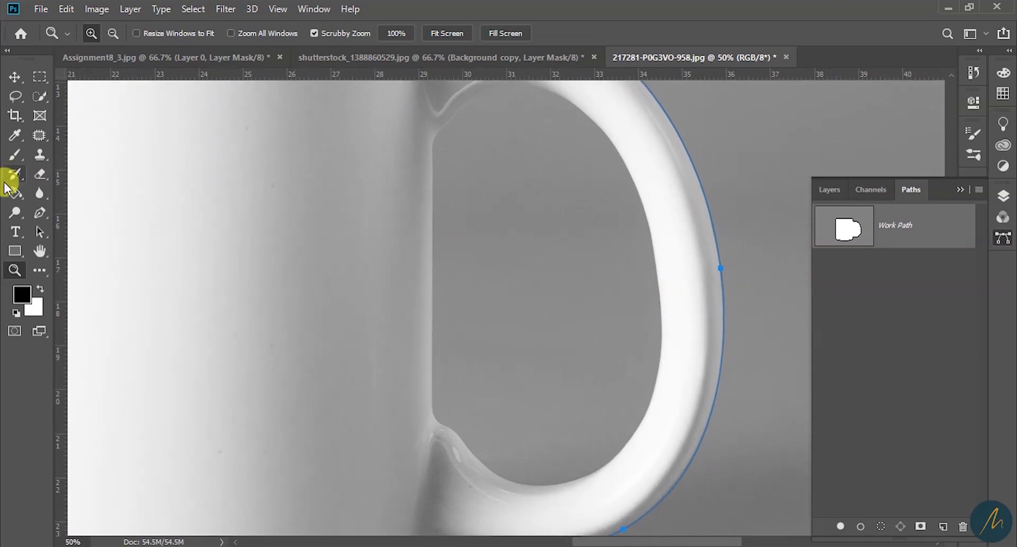
left_click(40, 214)
left_click(459, 114)
scroll(570, 159, "up", 1)
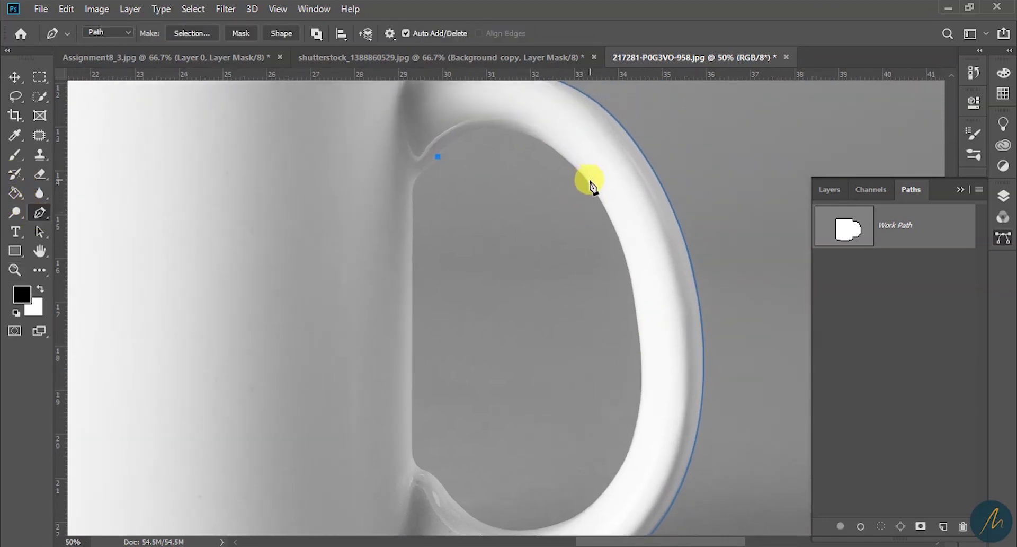
left_click_drag(607, 224, 679, 287)
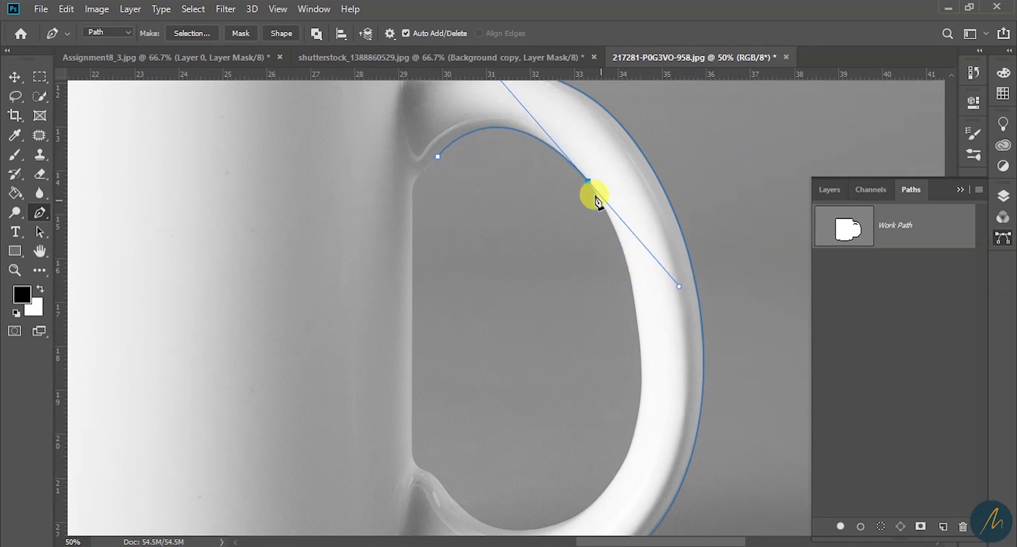
scroll(602, 459, "down", 1)
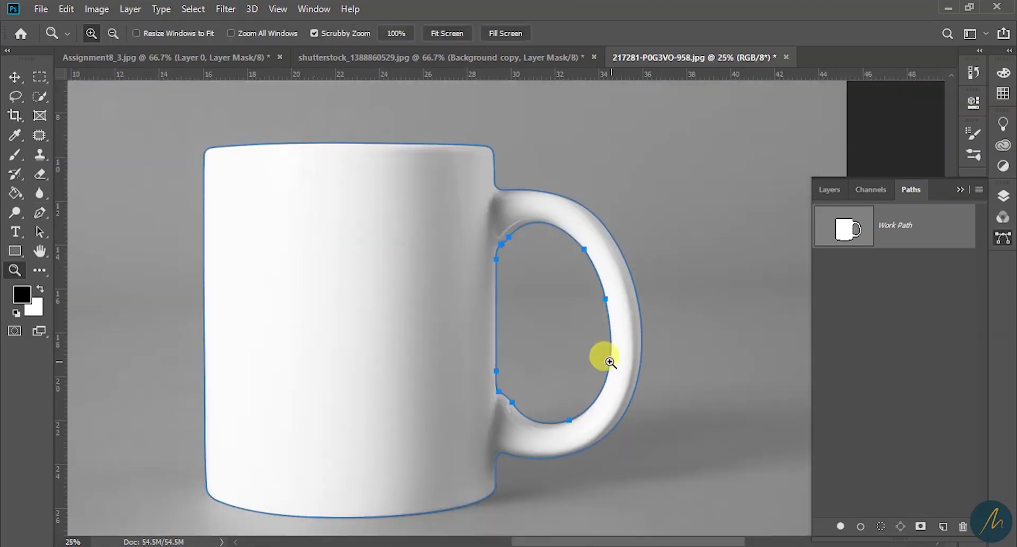
Convert the mug's outer and inner handle paths into a new anti-aliased selection with a feather radius of 0 pixels.
left_click(495, 297, "alt")
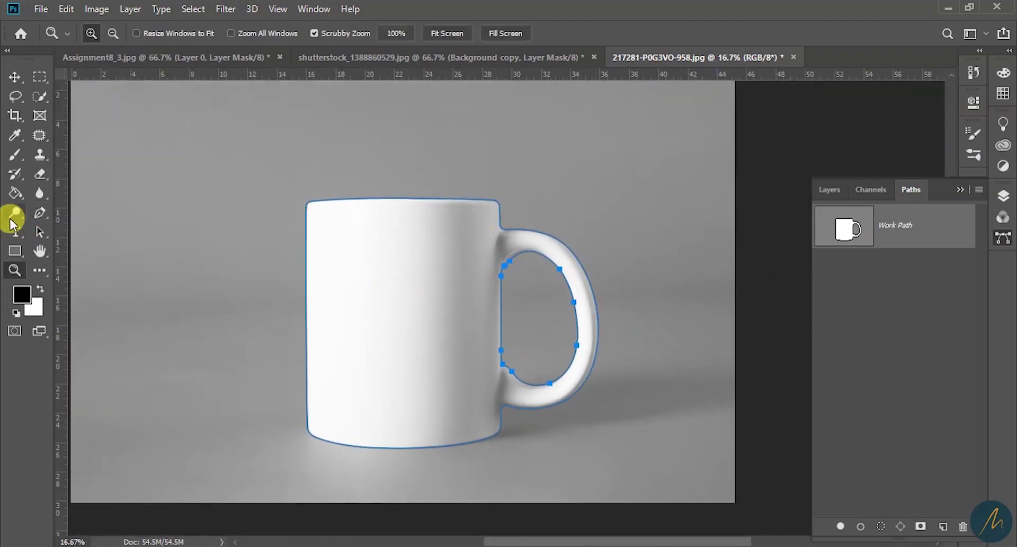
left_click(43, 214)
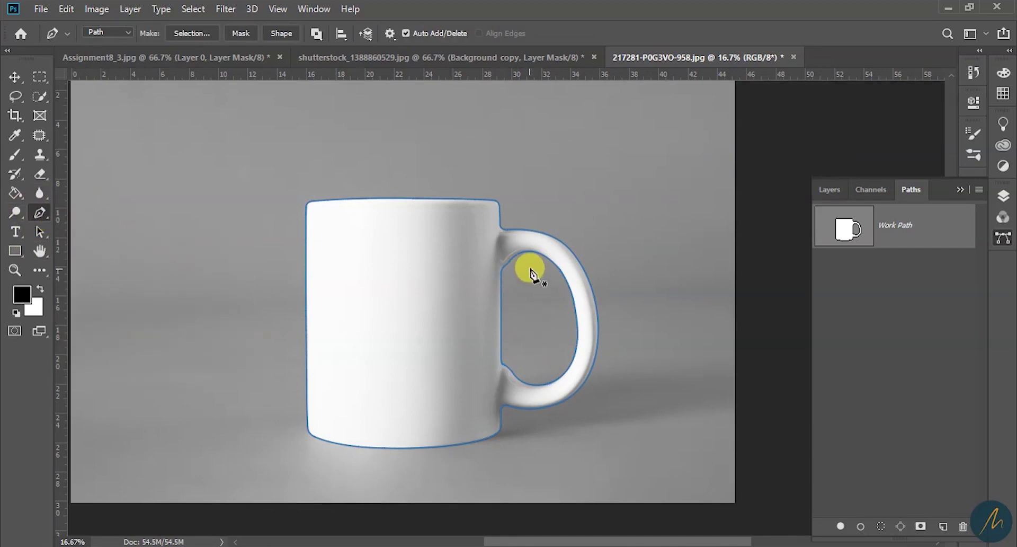
left_click(831, 191)
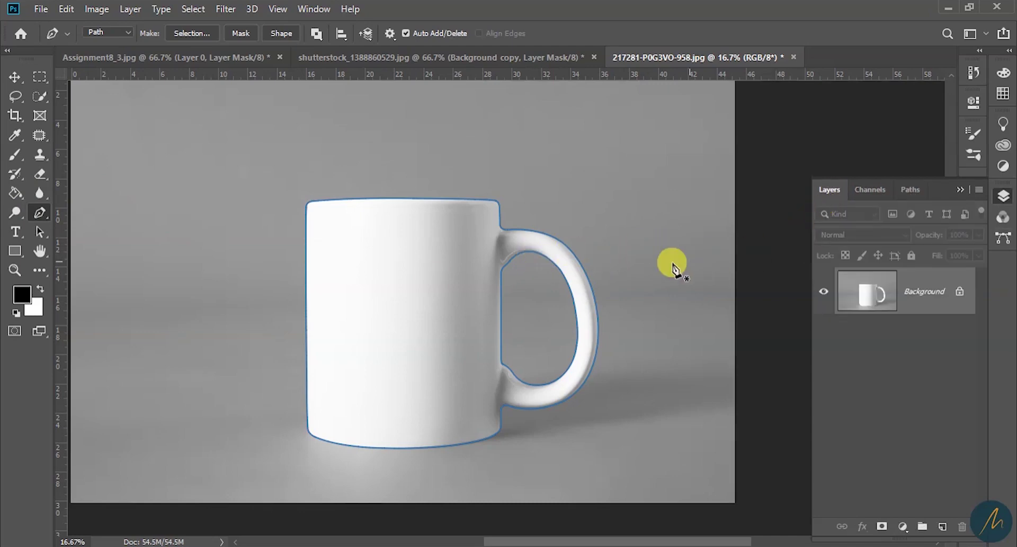
right_click(564, 202)
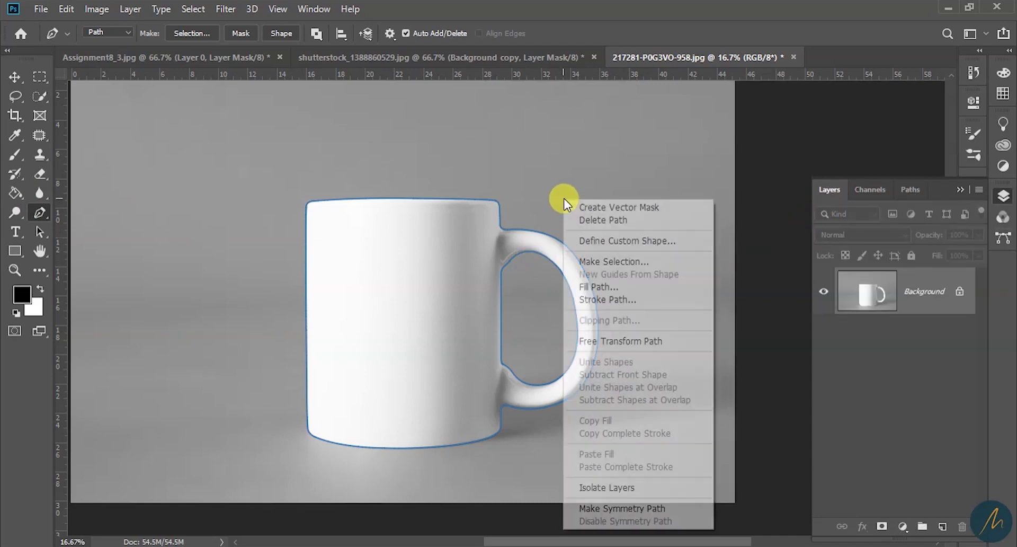
left_click(628, 261)
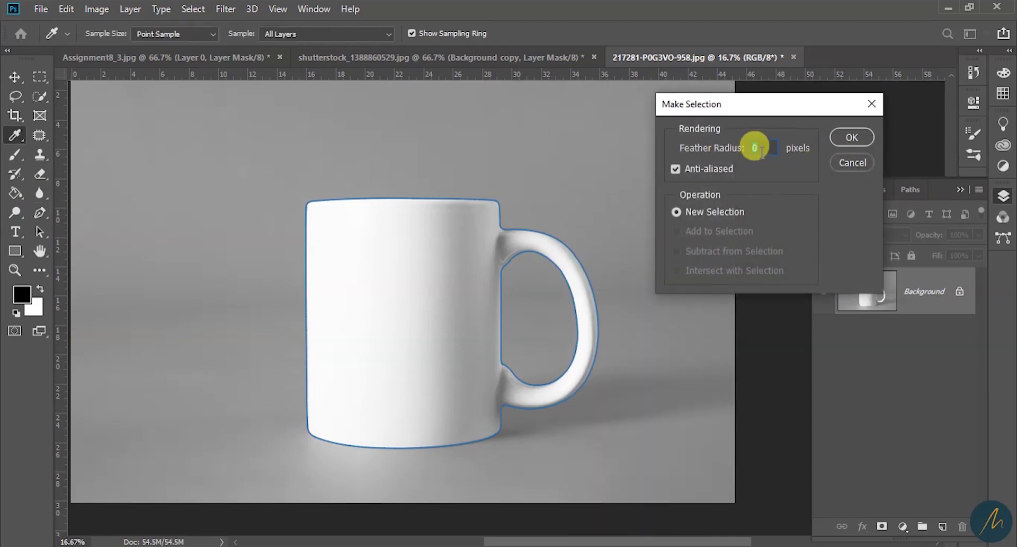
left_click(853, 137)
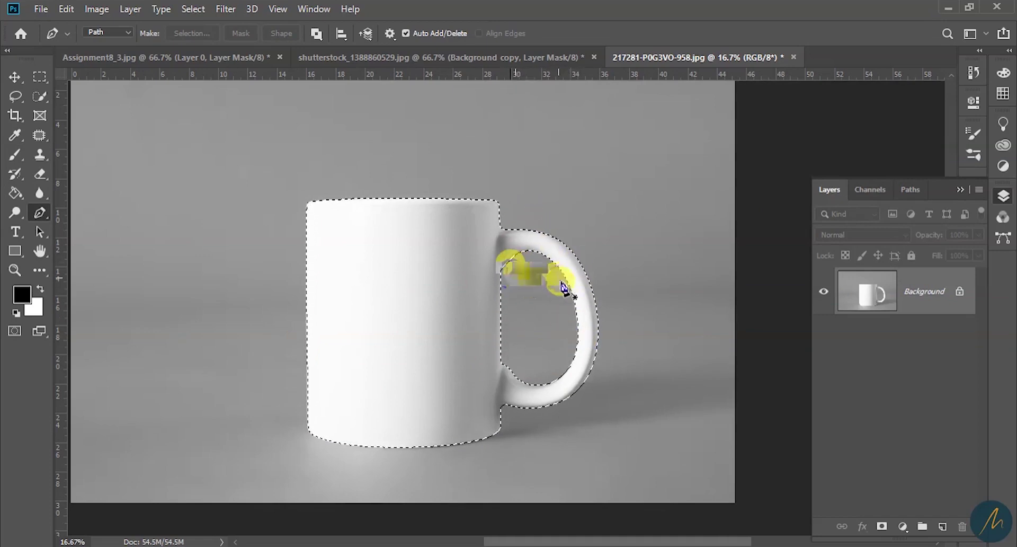
Try a layer mask from the mug selection, and undo the mask and selection back to the two closed Pen paths.
left_click(873, 527)
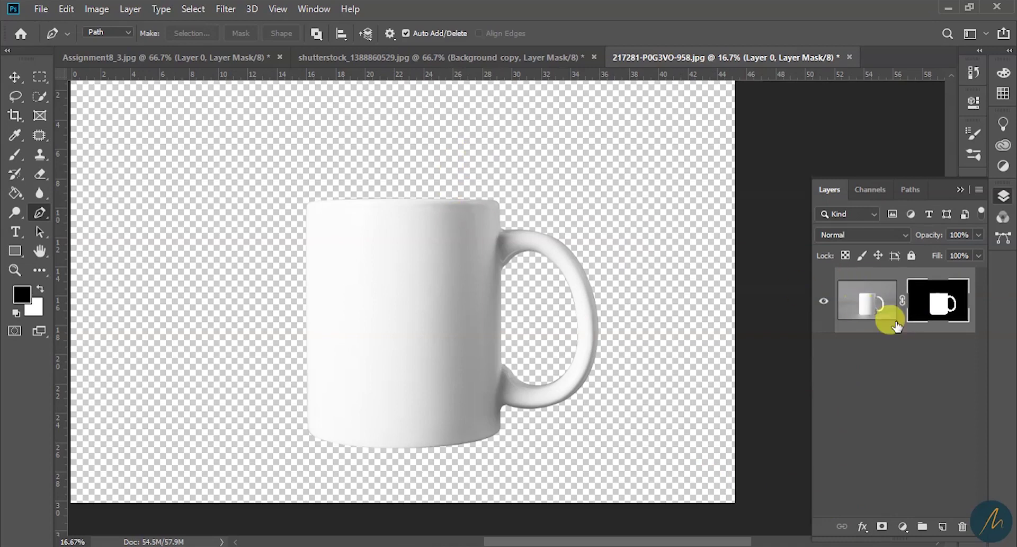
key("ctrl+z")
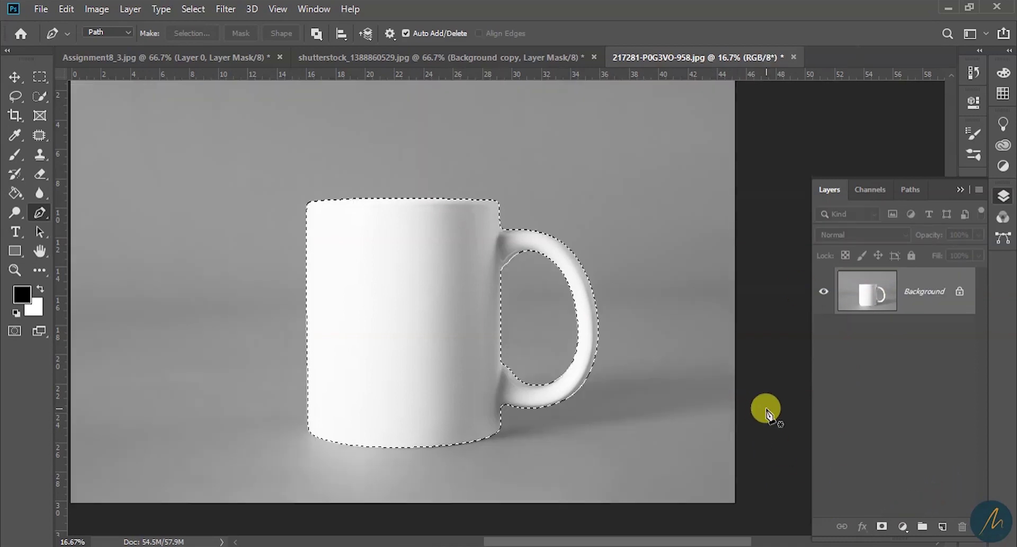
key("ctrl+z")
key("ctrl+z")
key("ctrl+z")
key("ctrl+z")
key("ctrl+z")
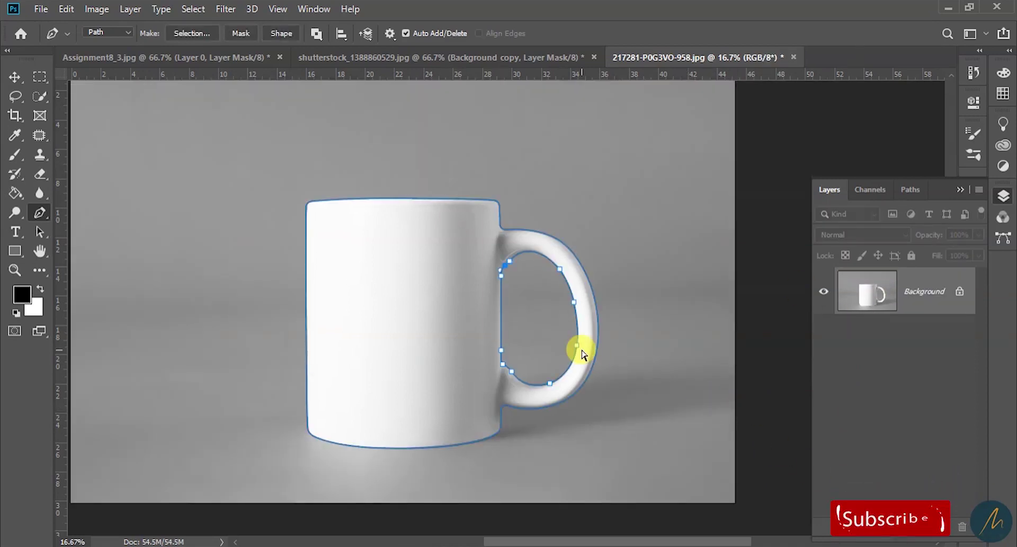
key("ctrl+z")
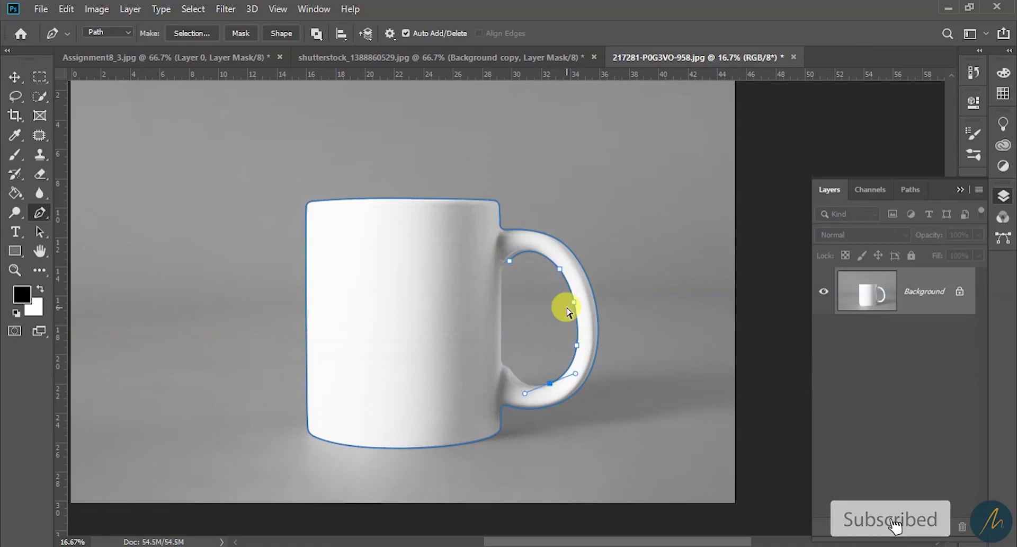
key("ctrl+shift+z")
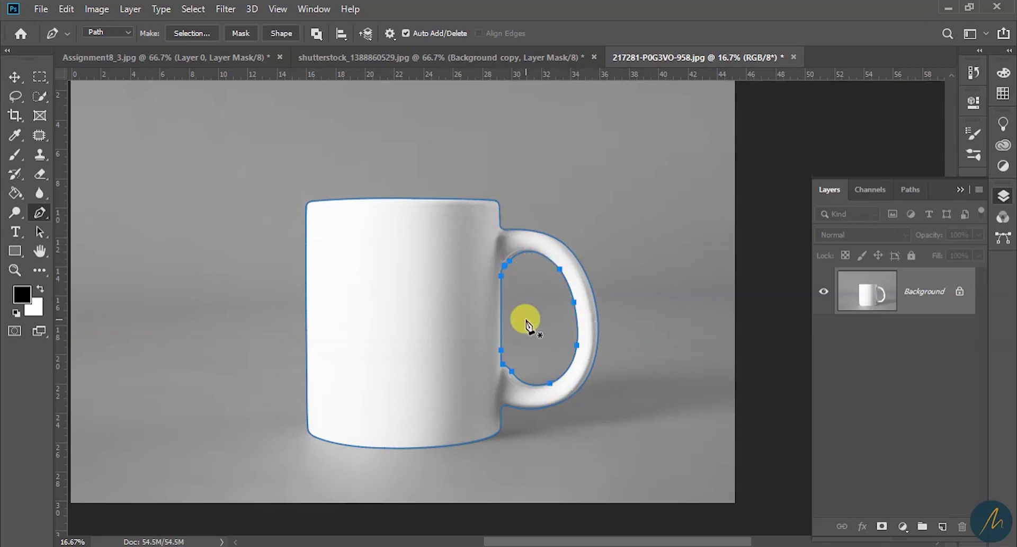
Try to make an anti-aliased selection with feather radius 0 while only the handle opening's path is selected.
left_click(559, 269)
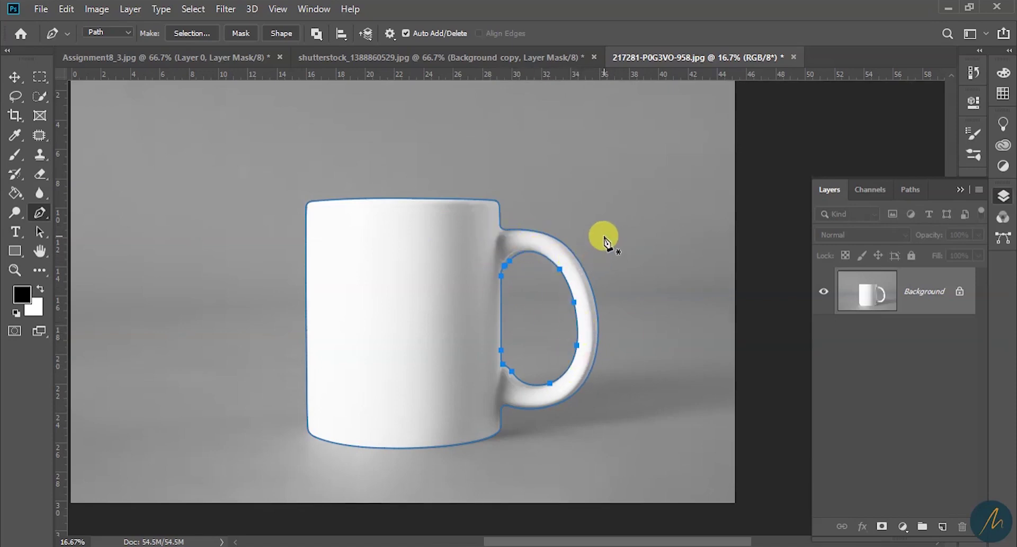
right_click(582, 201)
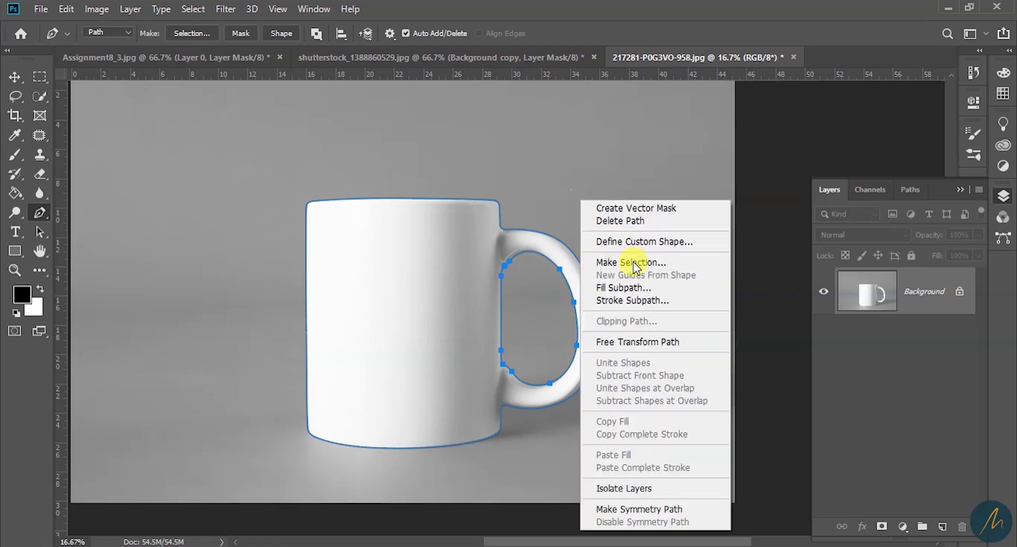
left_click(645, 263)
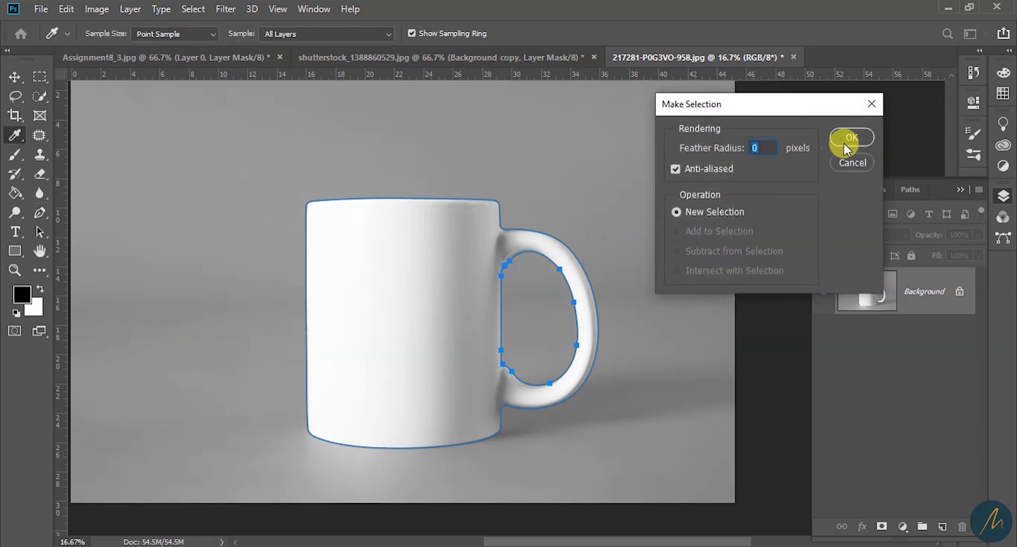
left_click(850, 138)
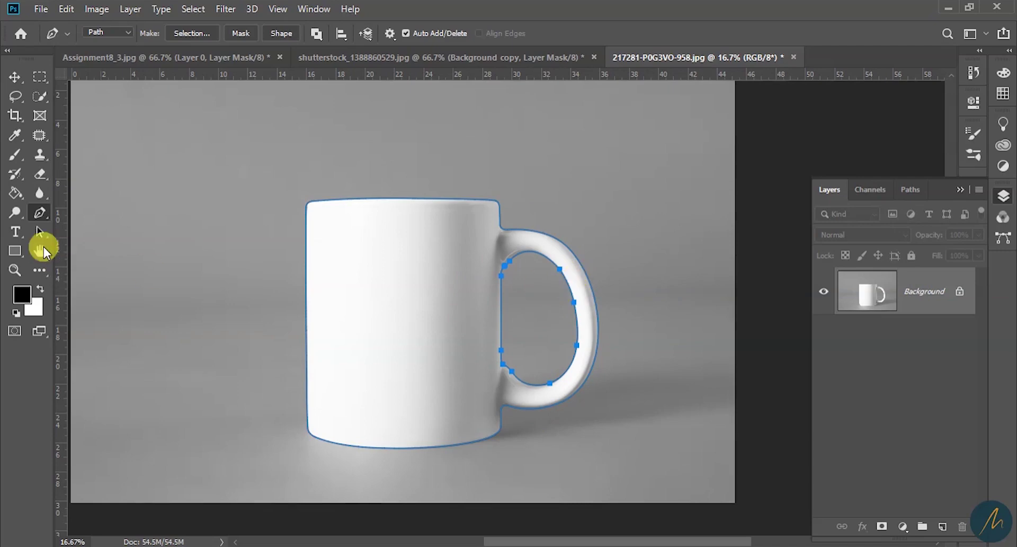
Deselect the handle opening's path and convert both mug paths into a new anti-aliased selection with a feather radius of 0 pixels.
left_click(41, 214)
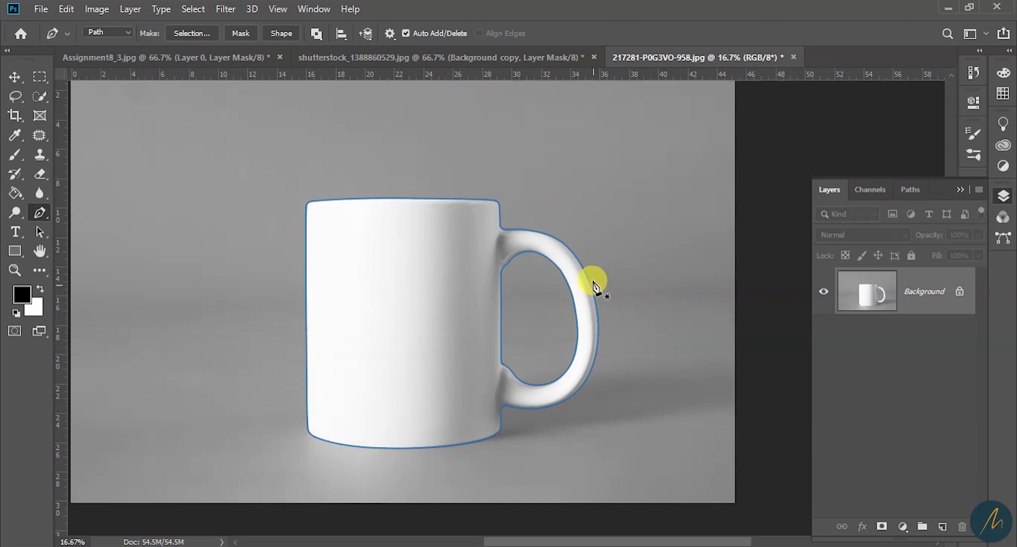
right_click(593, 222)
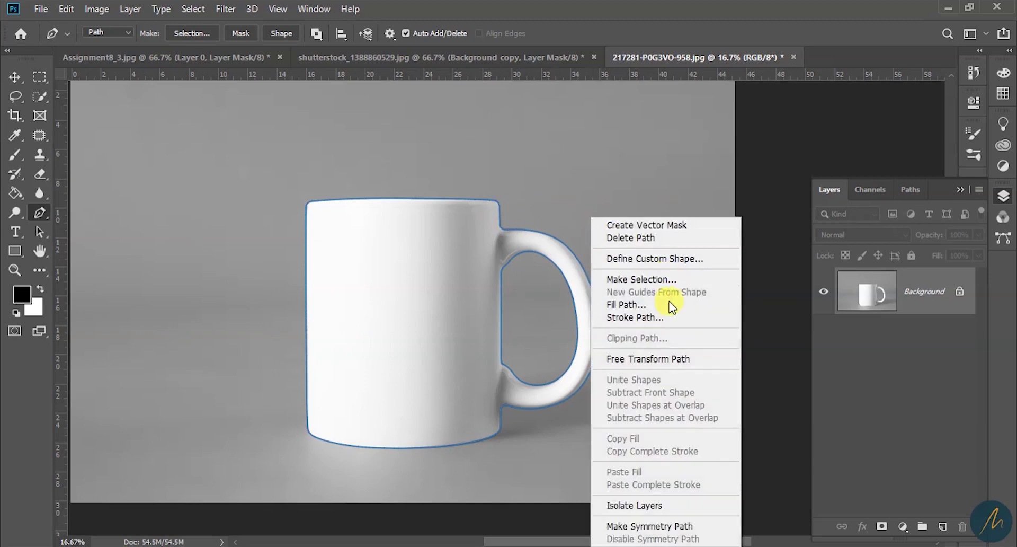
left_click(651, 278)
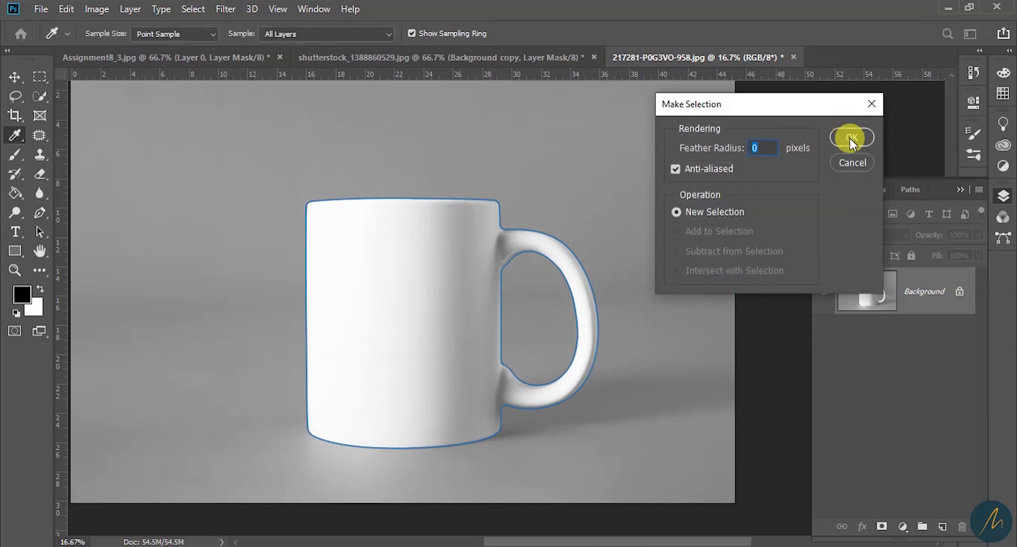
left_click(851, 138)
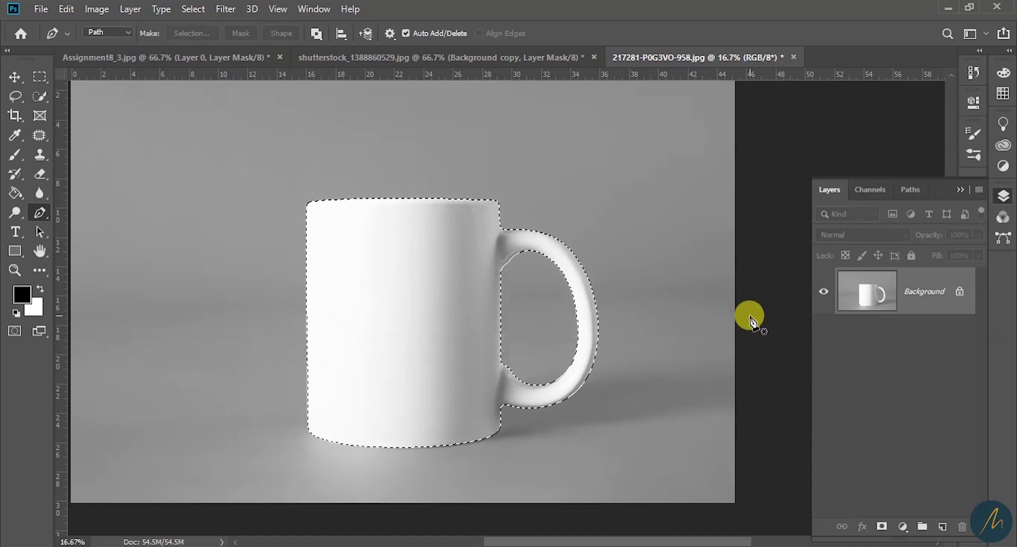
Try the inverted mug selection as a layer mask, undo the mask and invert the selection back to the mug.
key("z")
left_click(556, 286, "alt")
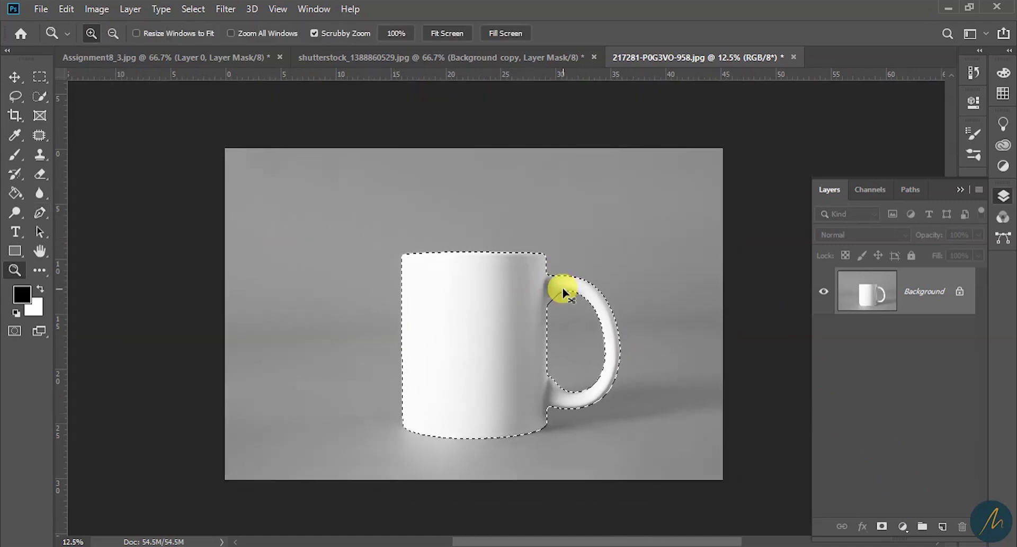
key("ctrl+shift+i")
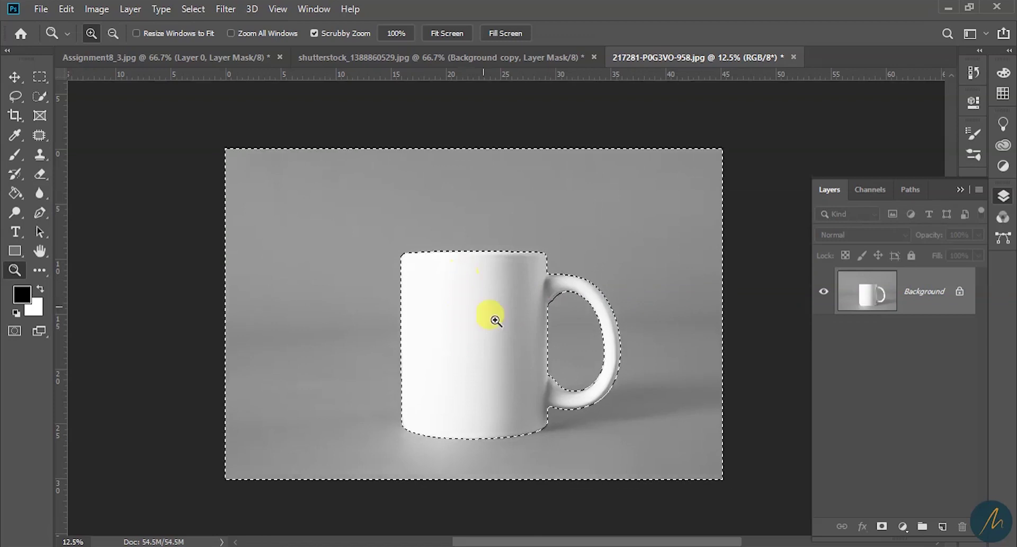
left_click(882, 526)
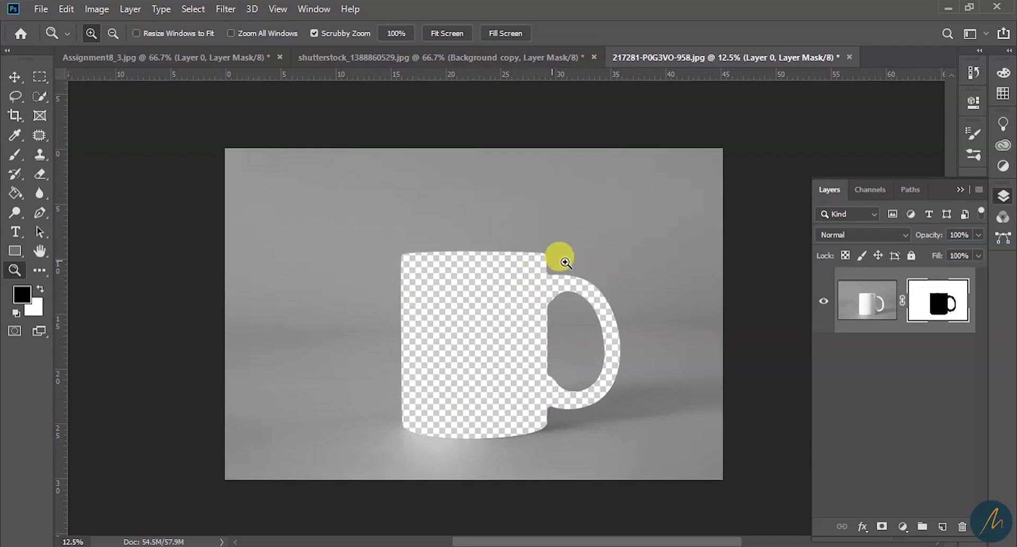
key("ctrl+z")
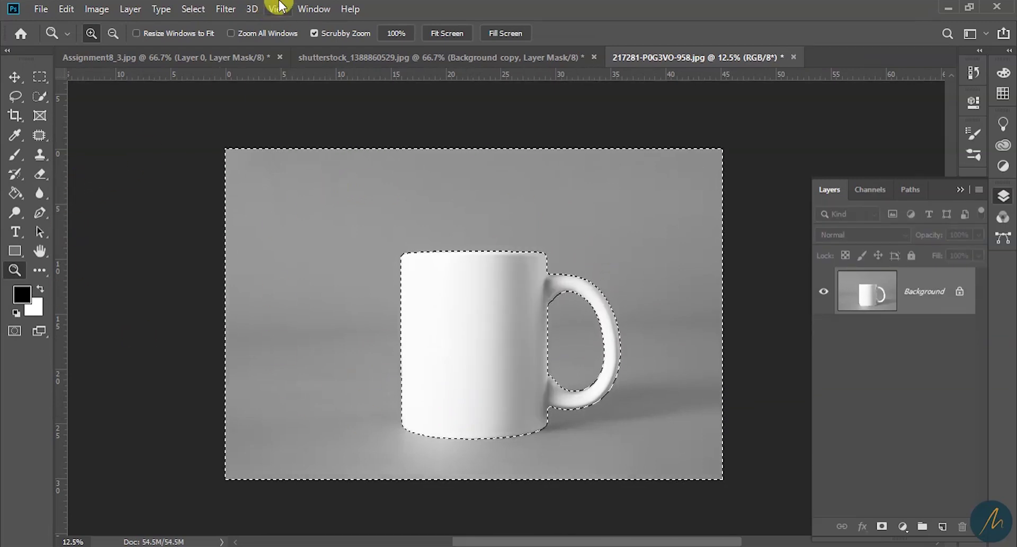
left_click(202, 11)
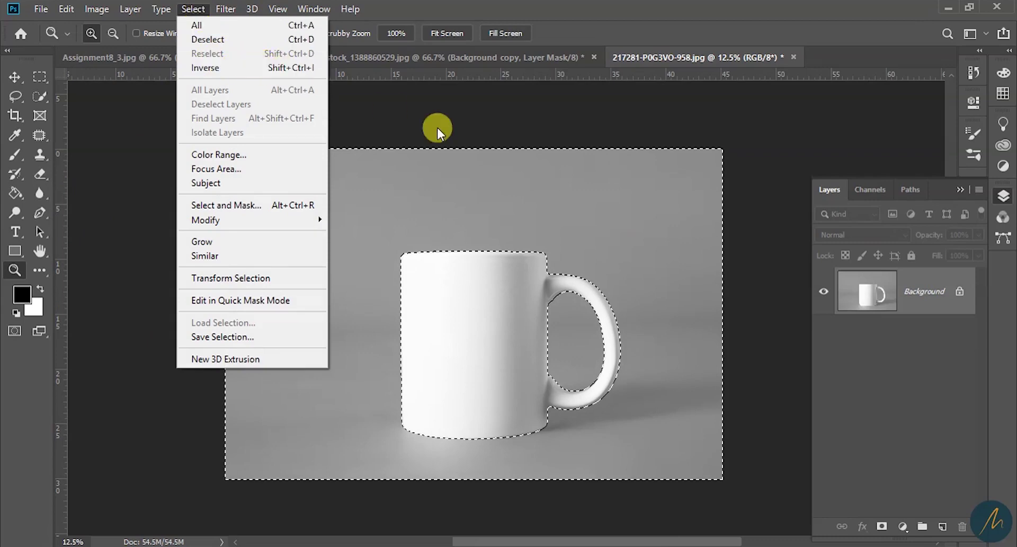
left_click(546, 6)
left_click(192, 9)
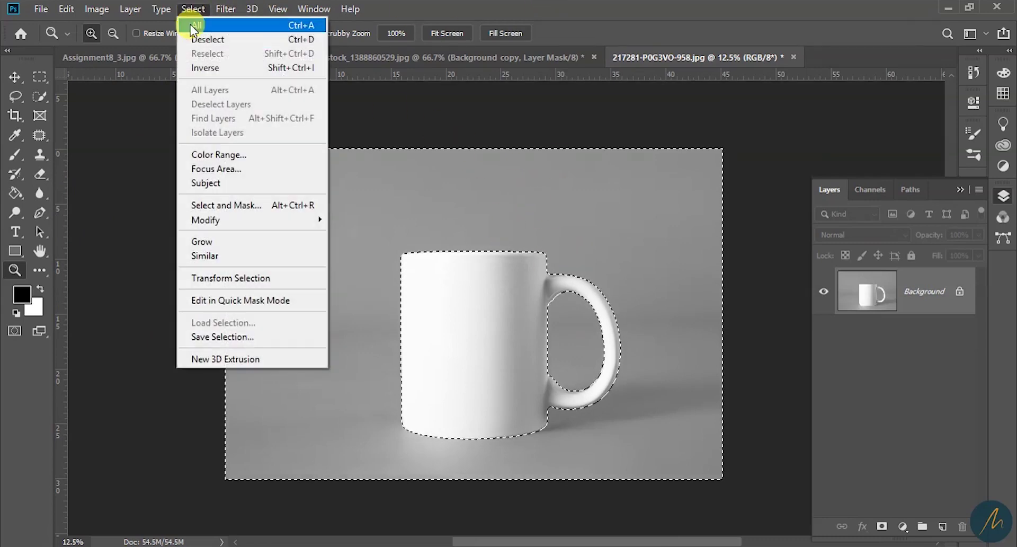
left_click(247, 72)
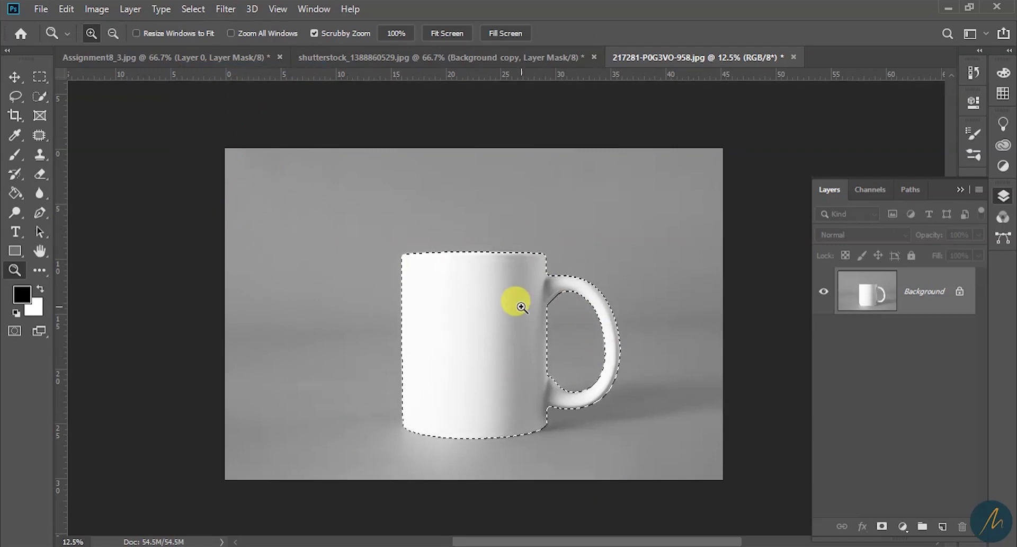
Add a layer mask from the mug selection and inspect the cut-out around the handle.
left_click(881, 527)
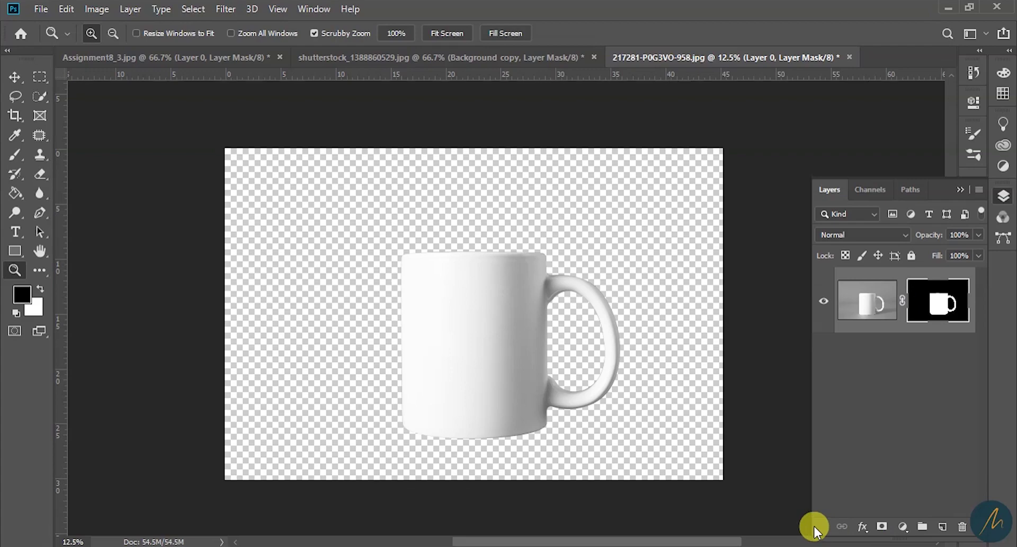
left_click_drag(551, 379, 579, 383)
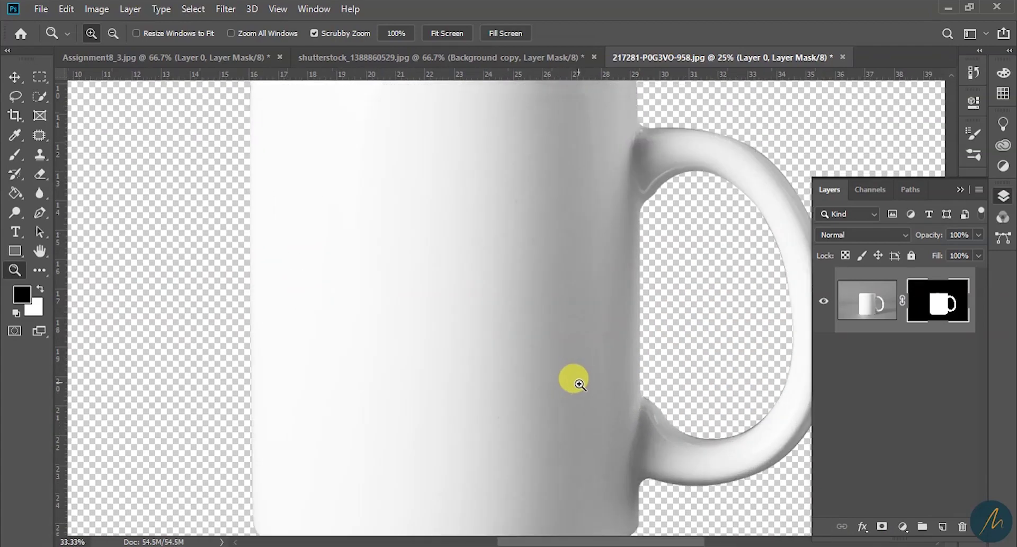
scroll(580, 384, "up", 1)
scroll(549, 339, "down", 4)
left_click_drag(571, 316, 528, 284)
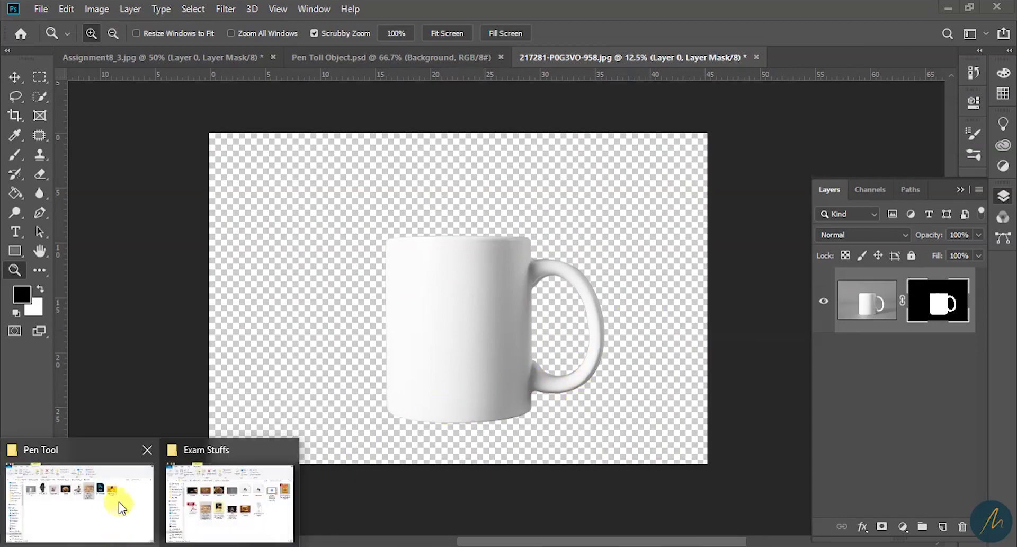
Open Masking Transparent Objects - Background - PiXimperfect.jpg from the Pen Tool folder and copy the masked mug layer onto its wooden table.
left_click(118, 502)
left_click_drag(565, 196, 825, 54)
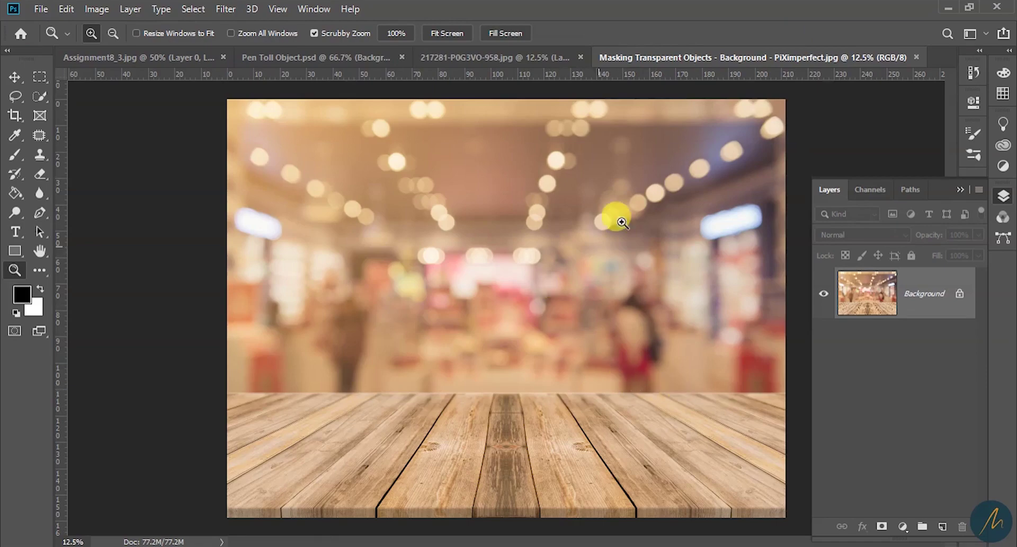
left_click(478, 59)
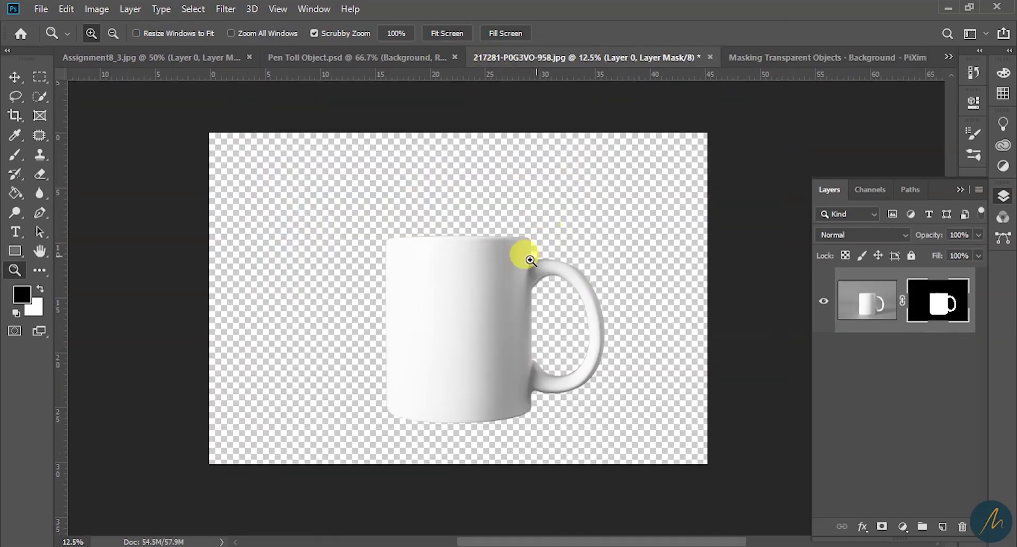
key("v")
left_click_drag(454, 302, 539, 376)
key("z")
left_click(539, 389)
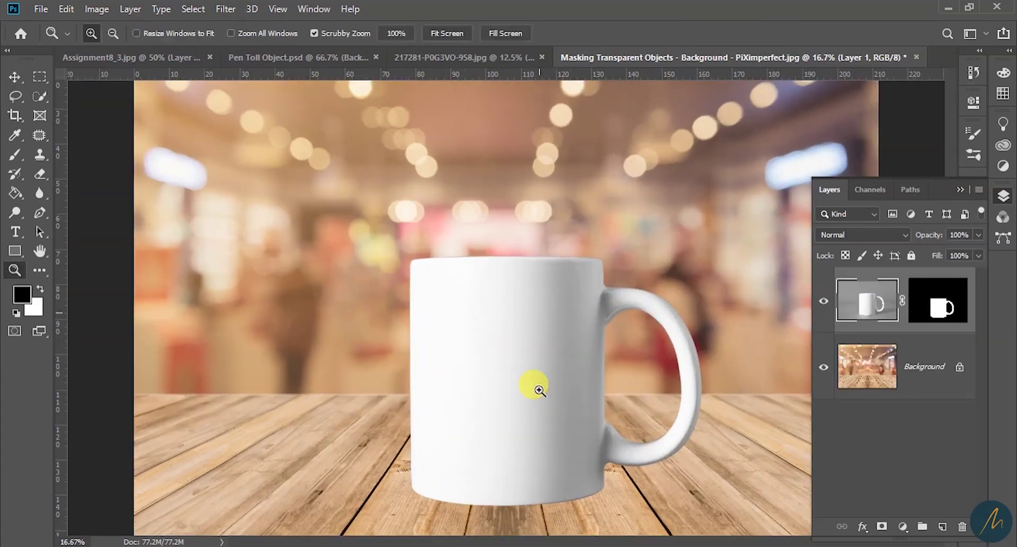
left_click(543, 393, "alt")
left_click(545, 366)
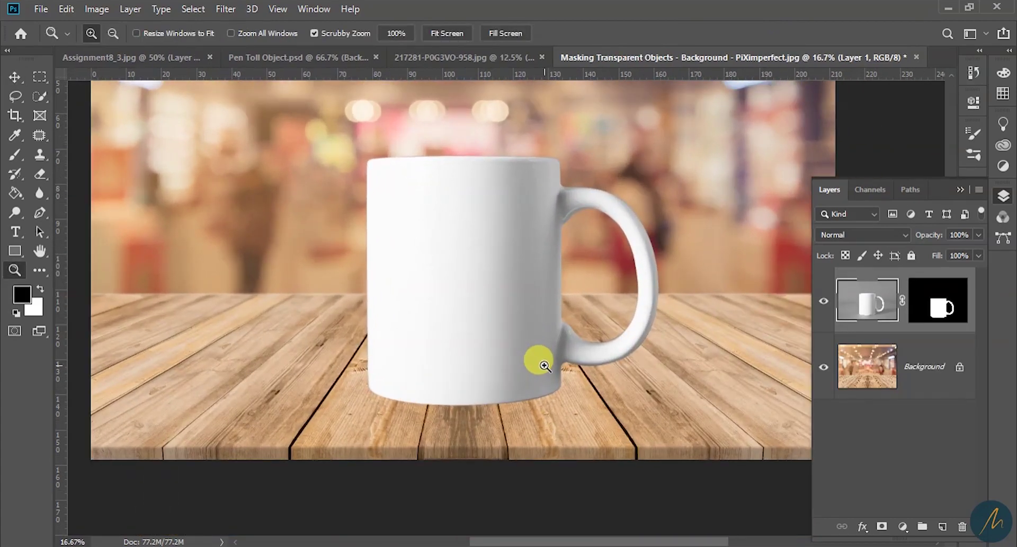
Move the mug layer slightly to the left on the wooden table.
key("v")
left_click_drag(492, 291, 483, 291)
key("z")
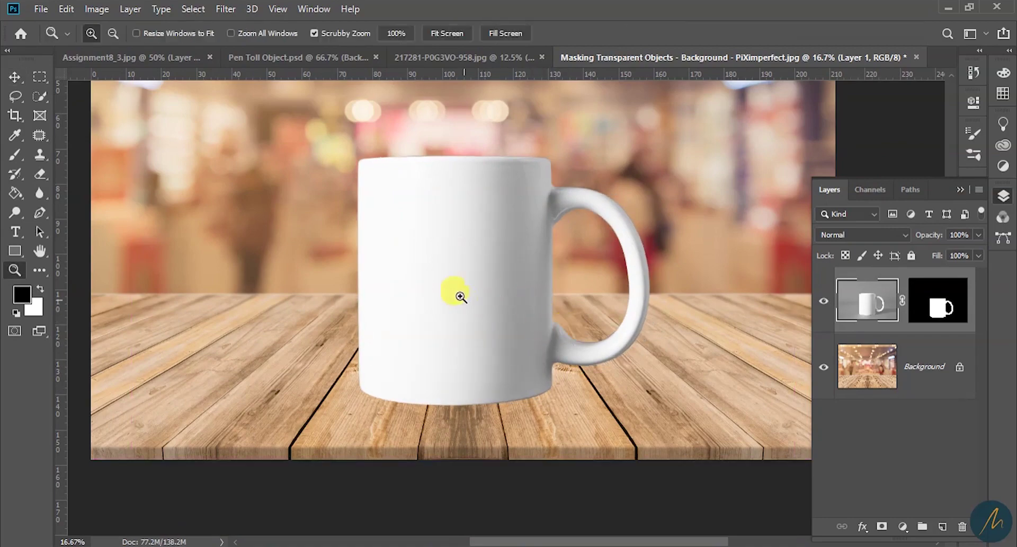
left_click(552, 336, "alt")
key("v")
left_click(526, 352)
left_click_drag(707, 371, 707, 378)
Load the mug's layer mask as a selection and add a new empty layer above the mug.
left_click(943, 526)
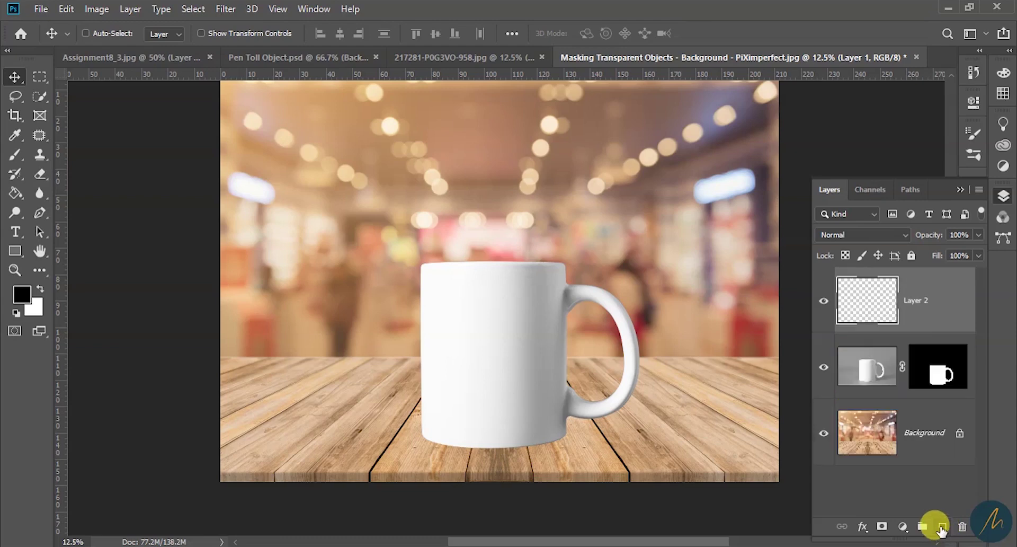
key("ctrl+z")
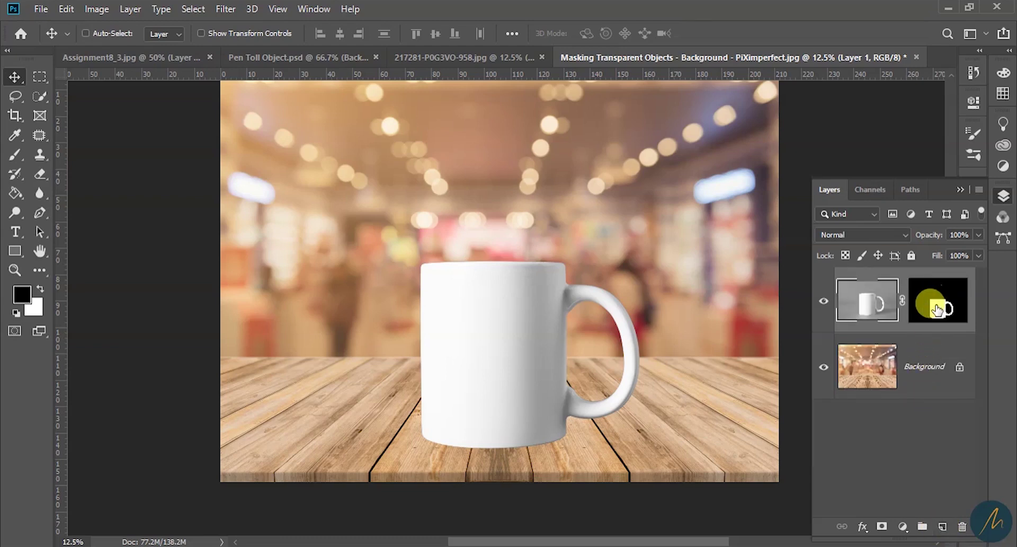
left_click(941, 305, "ctrl")
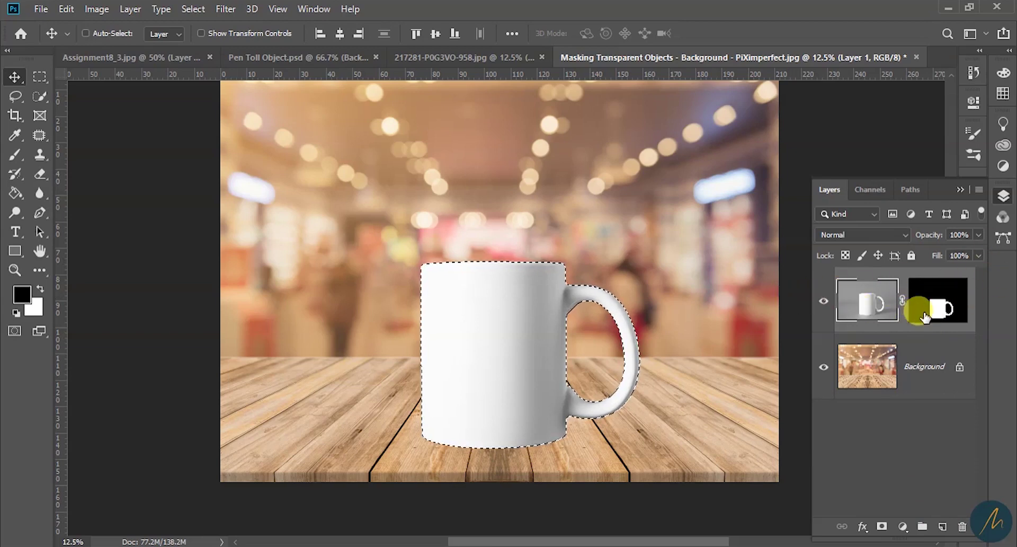
scroll(933, 365, "up", 2)
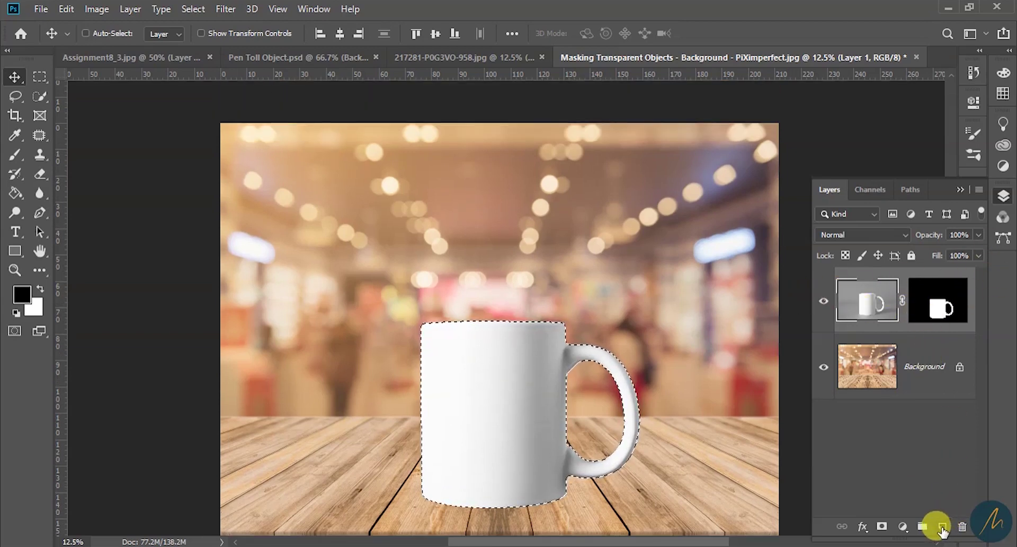
left_click(943, 527)
scroll(532, 408, "down", 1)
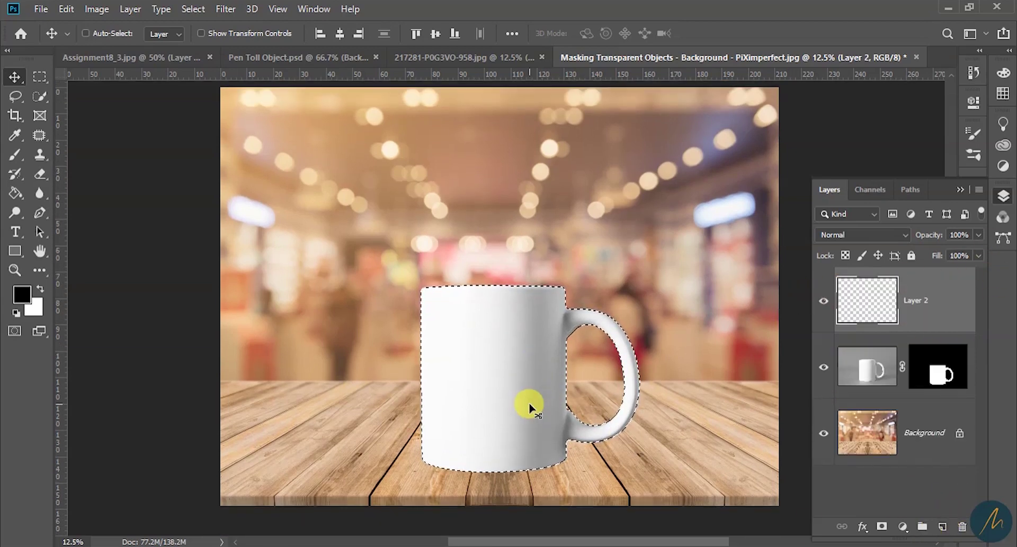
Set the foreground colour to a brown sampled from the wooden table, #956443.
left_click(23, 297)
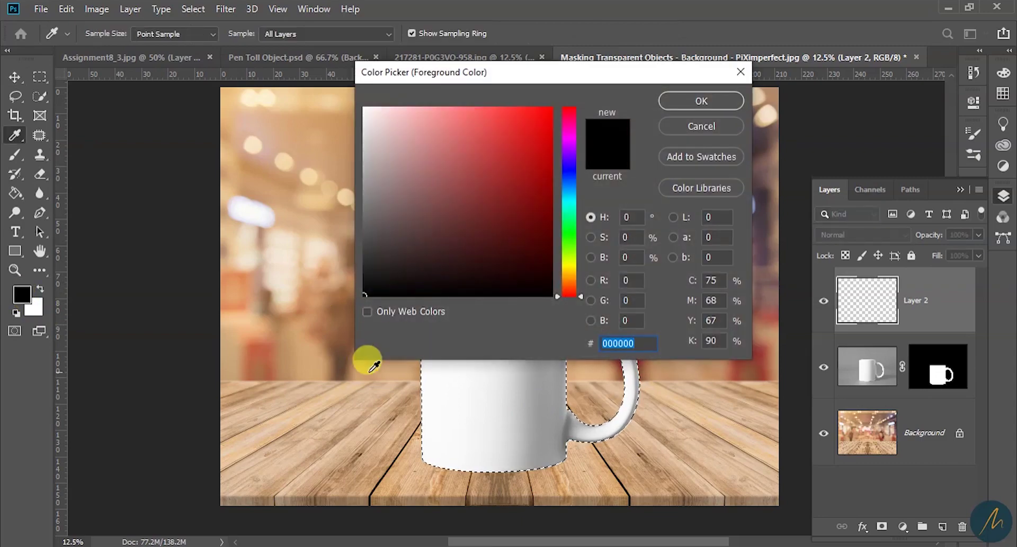
left_click(316, 358)
left_click_drag(758, 375, 627, 378)
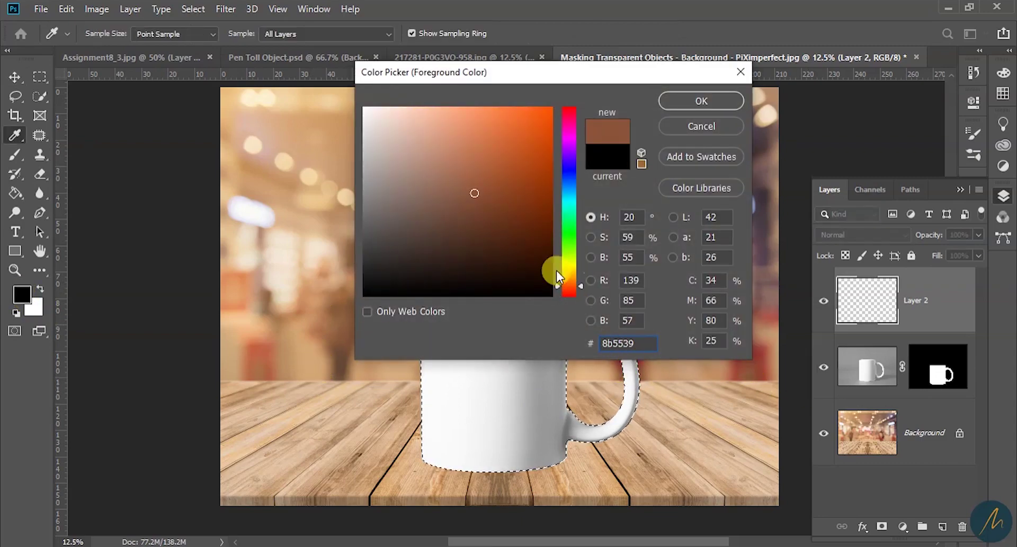
left_click(492, 200)
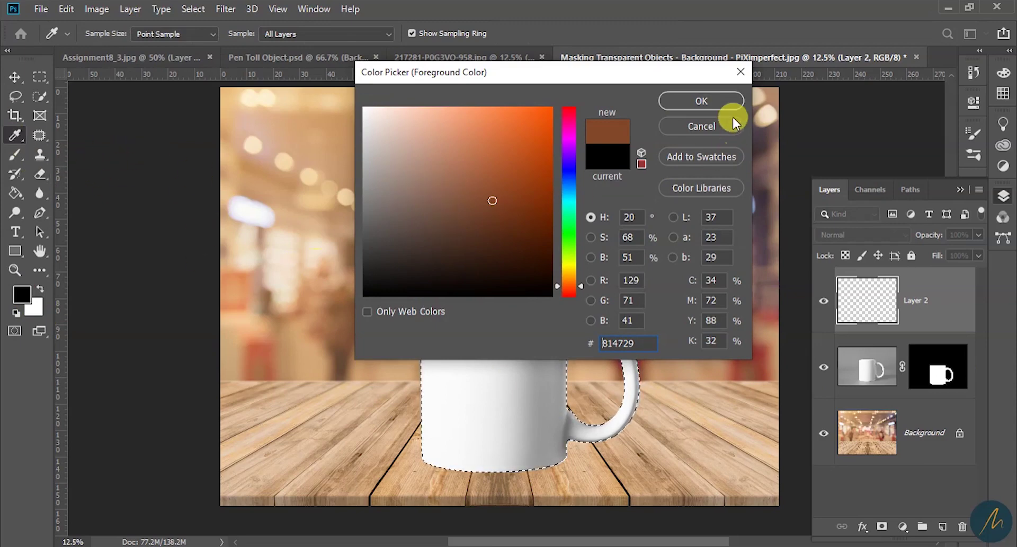
mouse_move(753, 419)
left_mouse_down()
mouse_move(659, 424)
mouse_move(520, 400)
mouse_move(348, 389)
mouse_move(349, 275)
mouse_move(335, 302)
mouse_move(287, 337)
mouse_move(326, 348)
mouse_move(341, 341)
left_mouse_up()
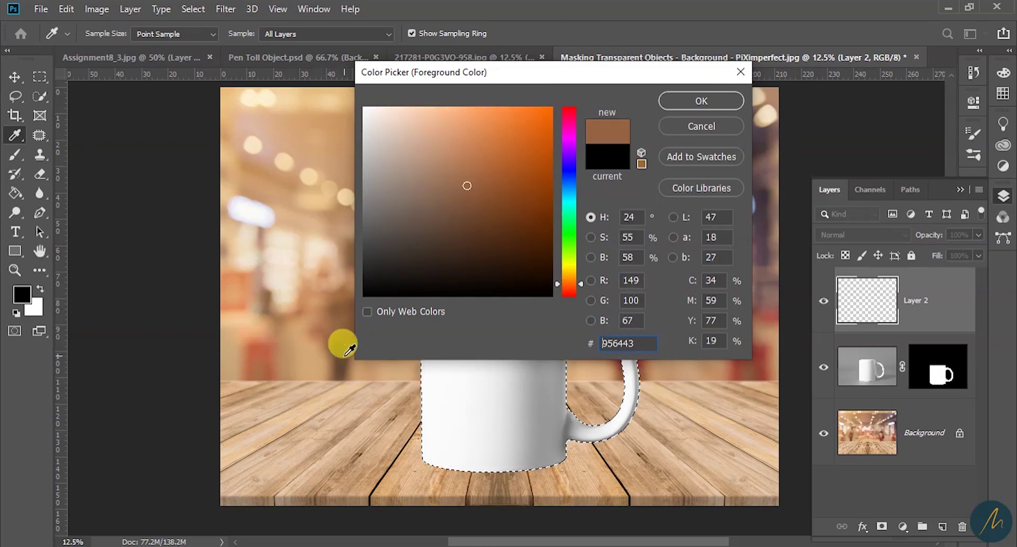
left_click(701, 102)
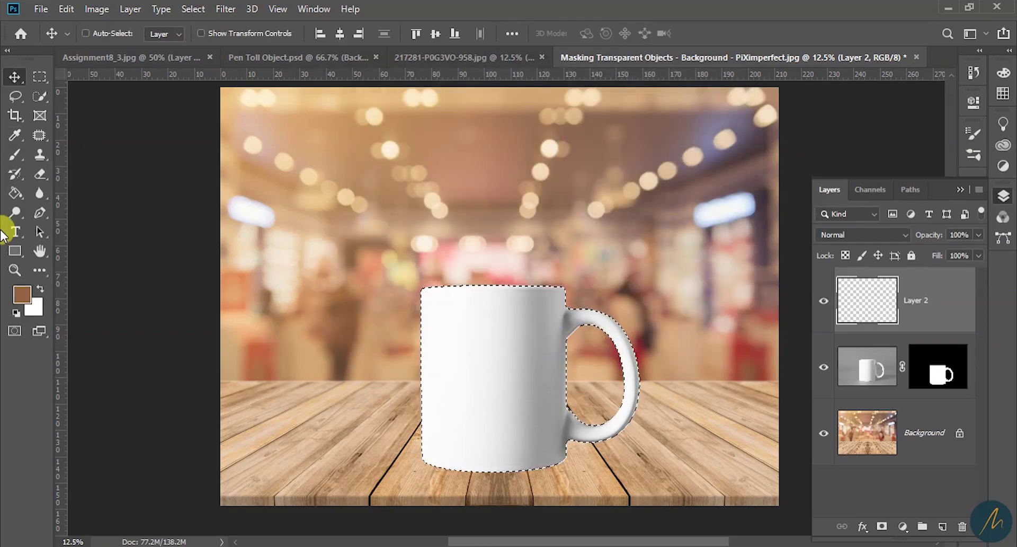
Darken the foreground colour to a deep brown and fill the mug selection on Layer 2 with the Paint Bucket.
left_click(22, 293)
left_click_drag(495, 214, 510, 233)
left_click(695, 105)
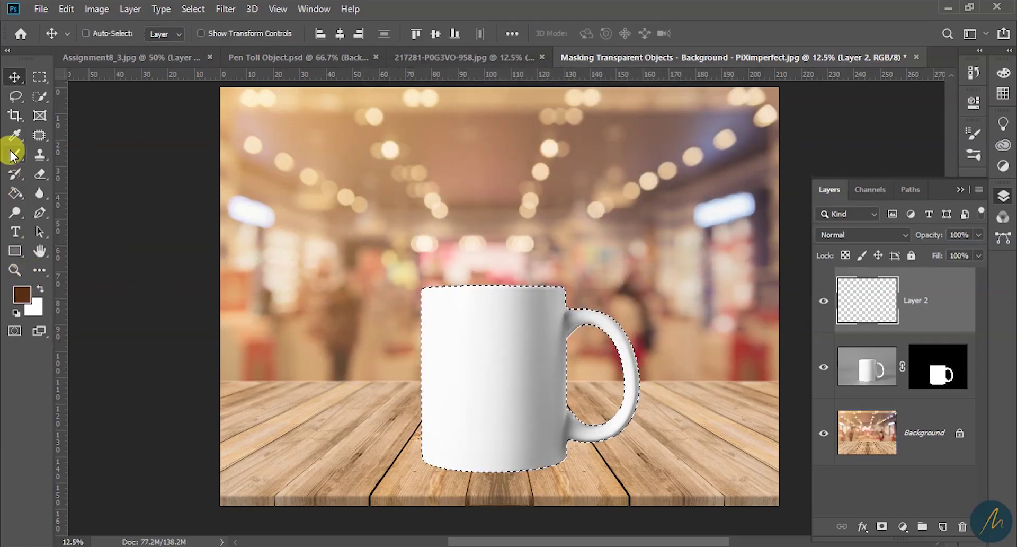
left_click(16, 196)
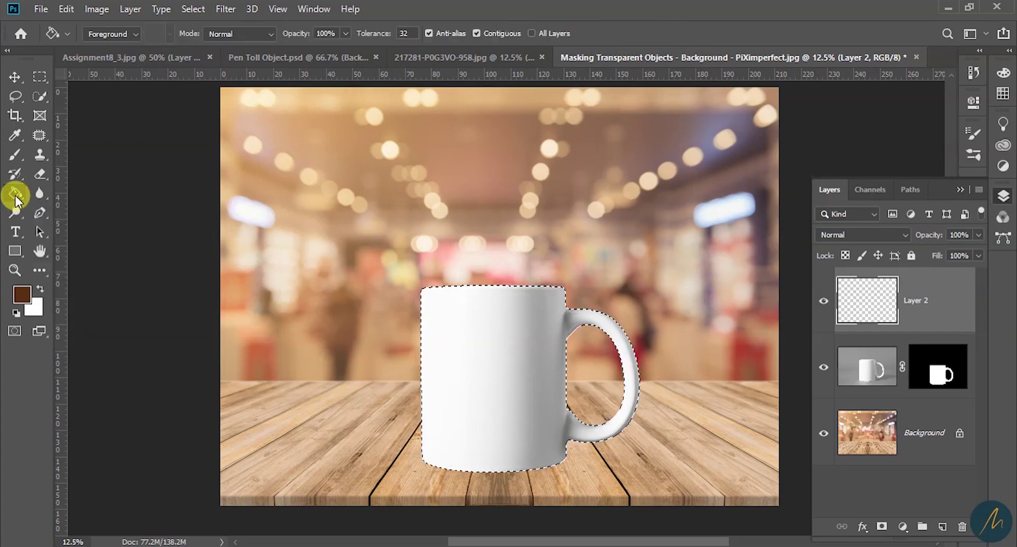
left_click(536, 366)
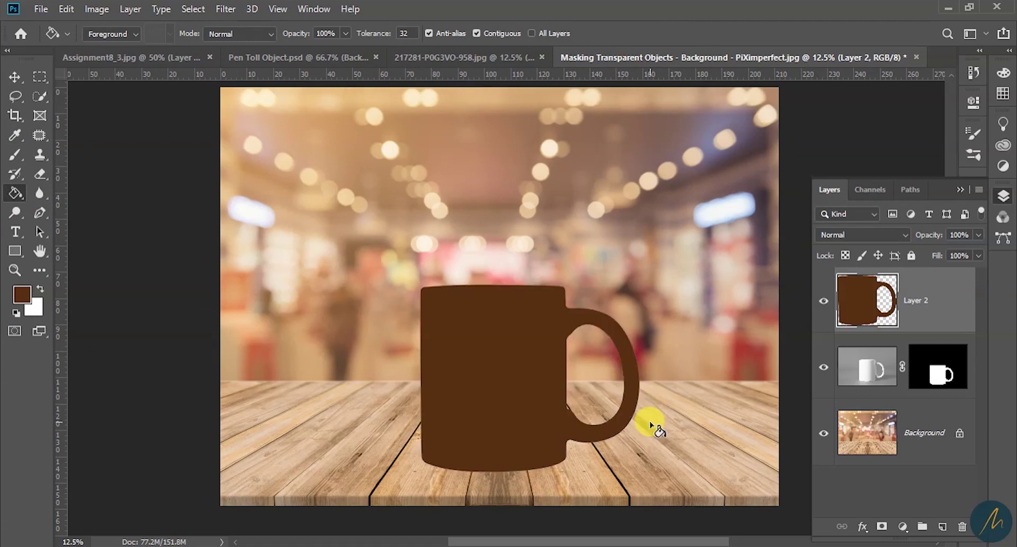
Apply a Gaussian Blur with a 42.9-pixel radius to the brown mug silhouette.
left_click(225, 10)
mouse_move(393, 176)
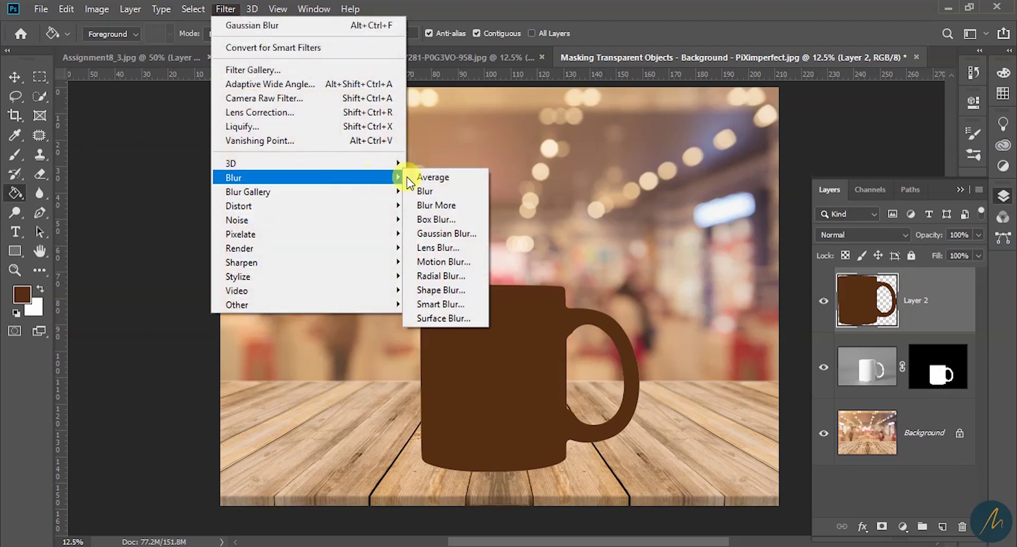
left_click(464, 234)
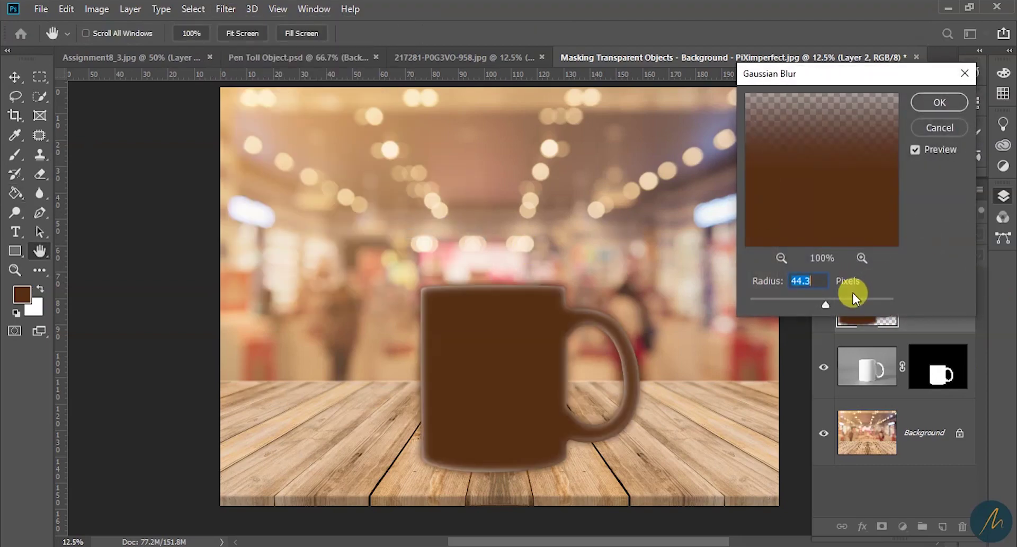
mouse_move(843, 303)
left_mouse_down()
mouse_move(816, 304)
mouse_move(826, 301)
left_mouse_up()
left_click(940, 102)
key("g")
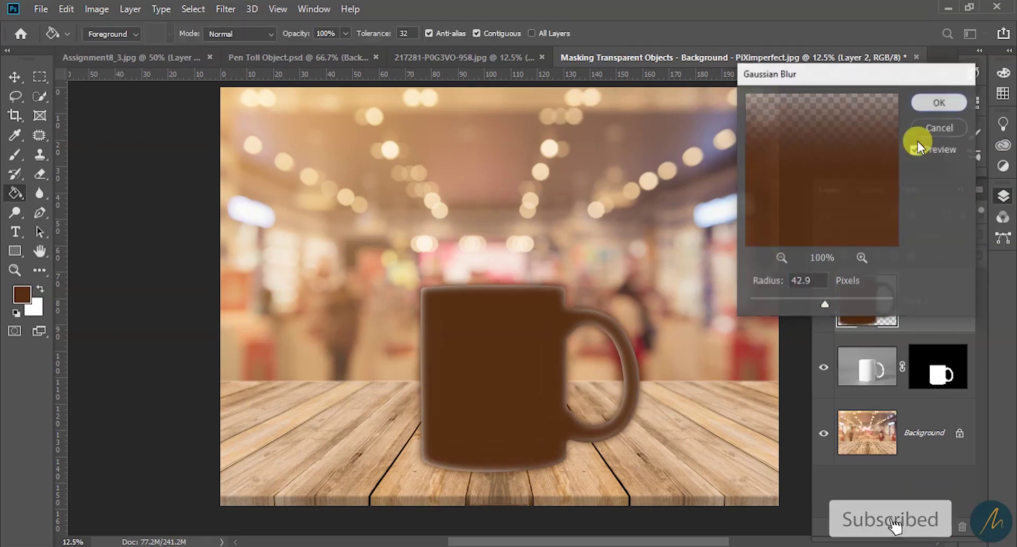
Put Layer 2 beneath the mug layer and flip the silhouette vertically, squashing it into a shadow below the mug's base.
left_click_drag(899, 285, 914, 378)
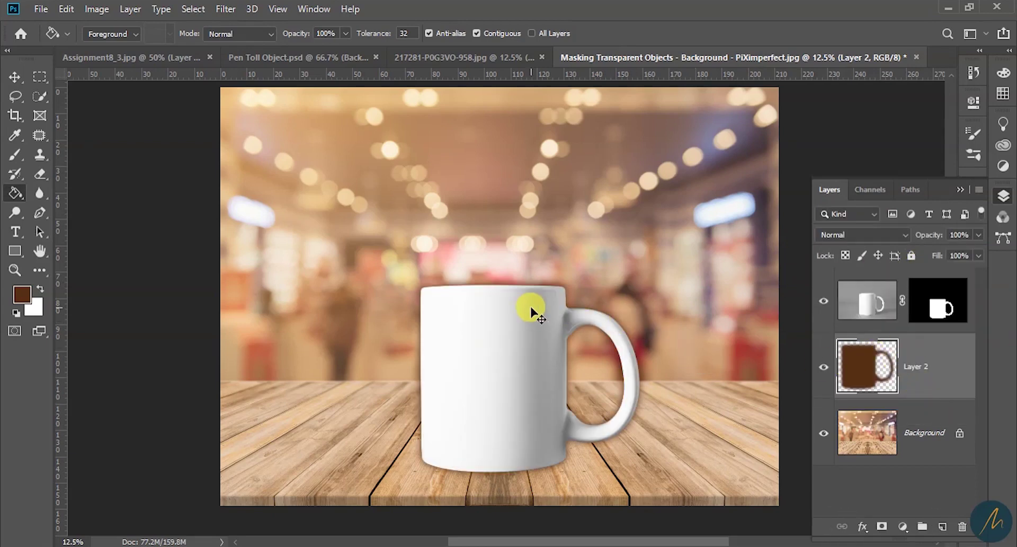
key("ctrl+t")
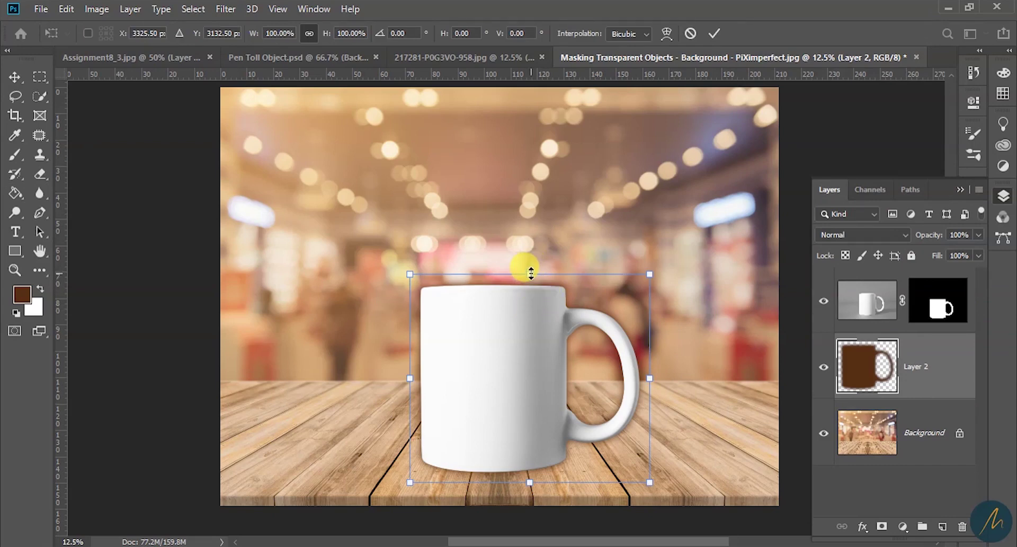
left_click_drag(531, 273, 586, 478)
left_click_drag(583, 335, 556, 472)
scroll(565, 401, "down", 5)
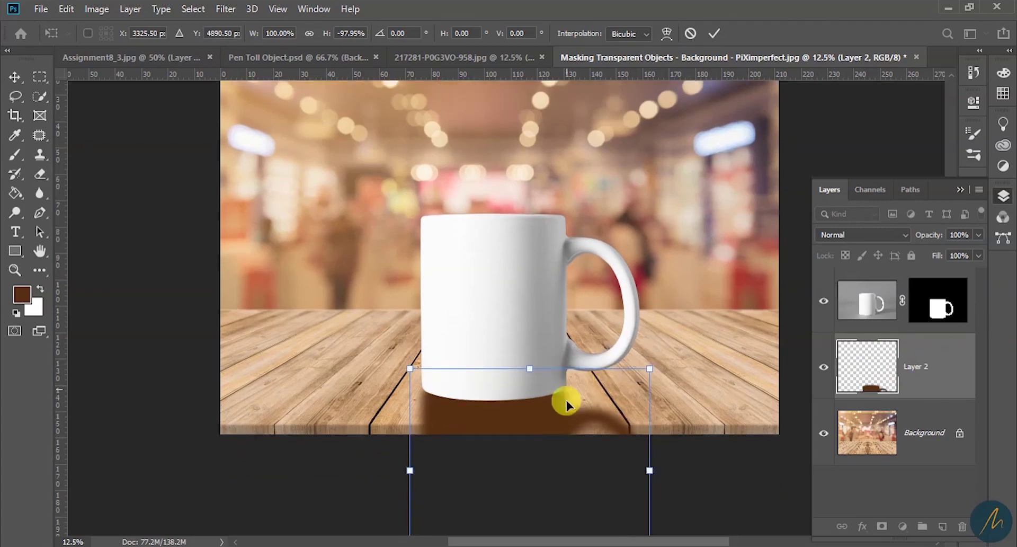
left_click_drag(530, 440, 526, 391)
left_click_drag(548, 303, 543, 261)
left_click(738, 310)
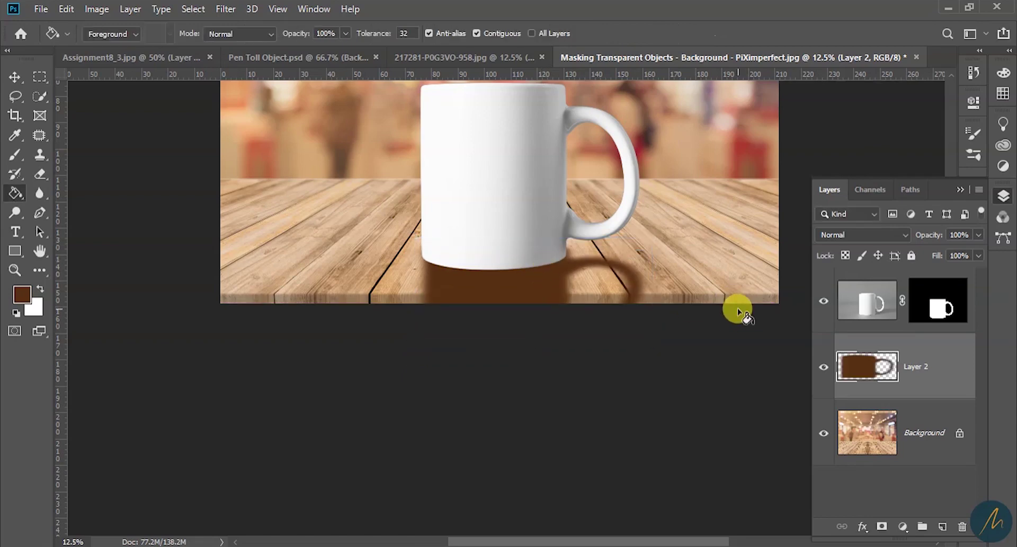
Blend the shadow layer with Multiply at 88% opacity.
left_click(864, 234)
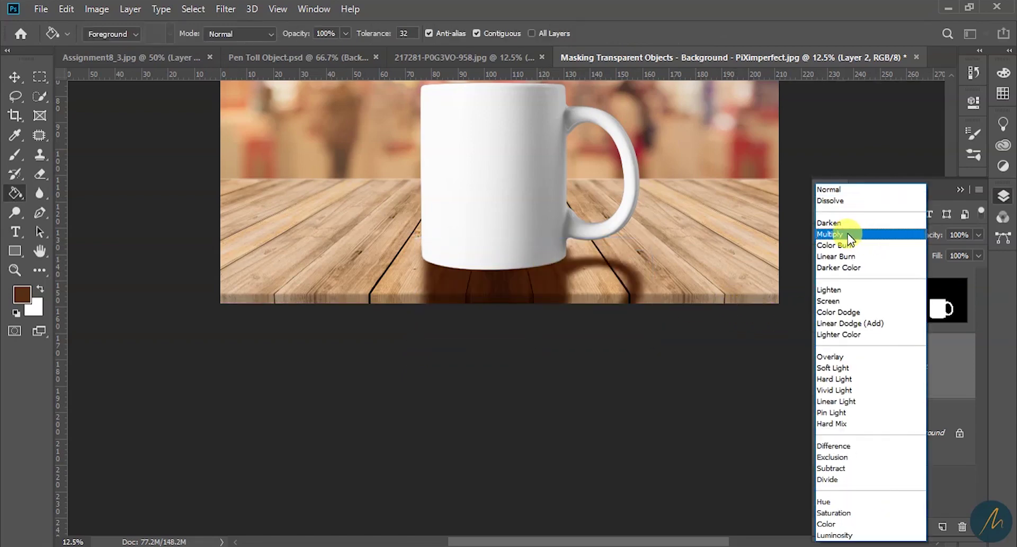
left_click(843, 235)
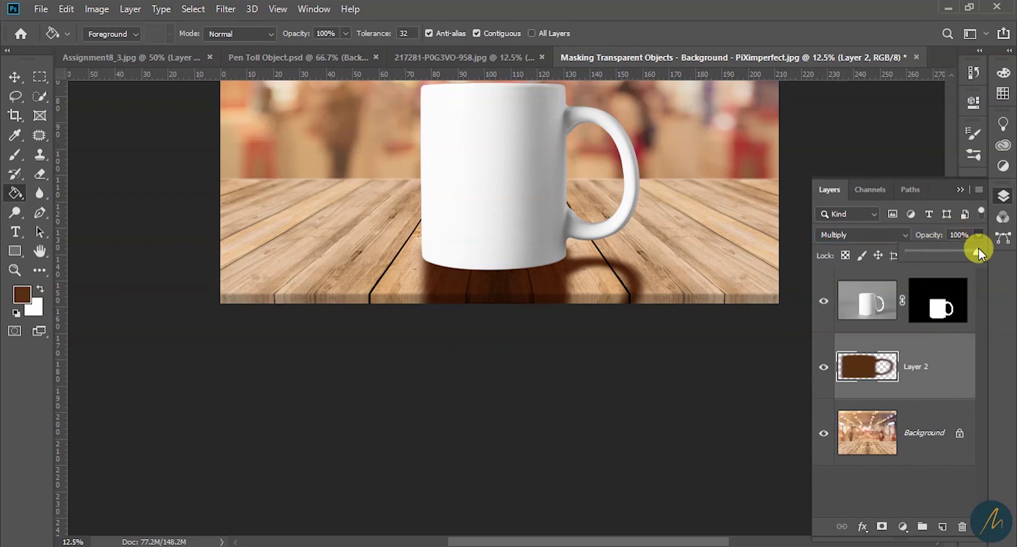
left_click_drag(942, 249, 968, 245)
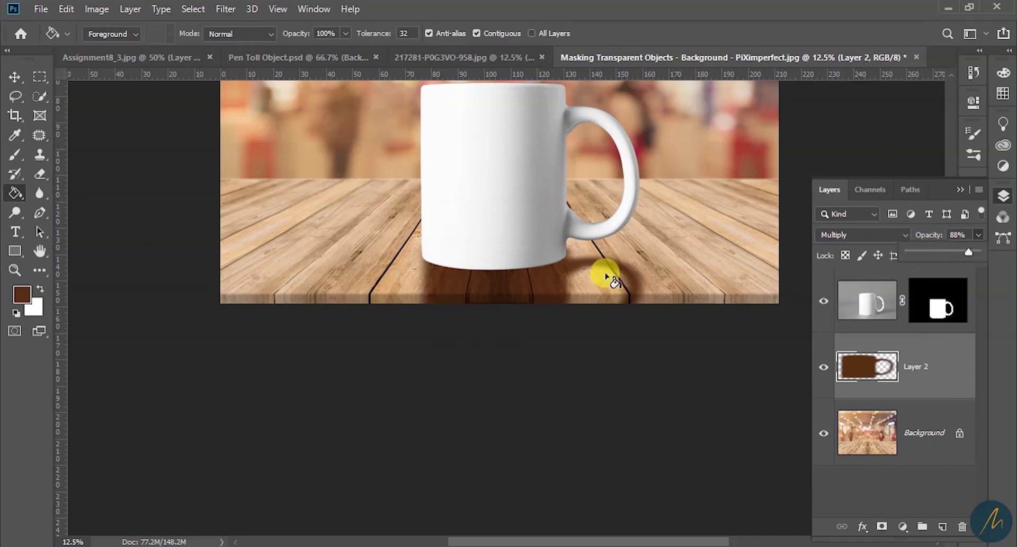
Nudge the shadow closer to the mug and narrow it to 95.66% of its width.
key("v")
left_click_drag(619, 273, 610, 269)
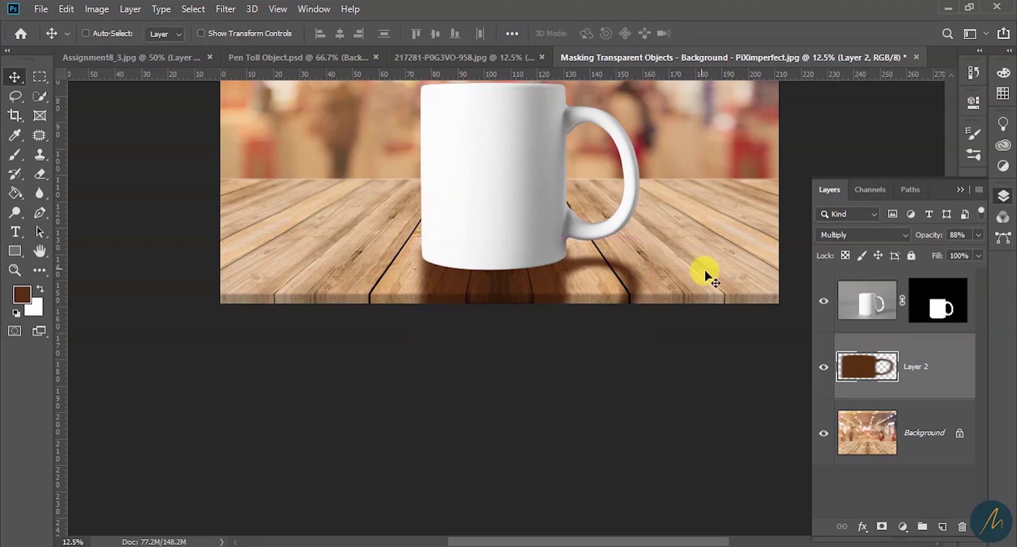
left_click_drag(709, 284, 711, 287)
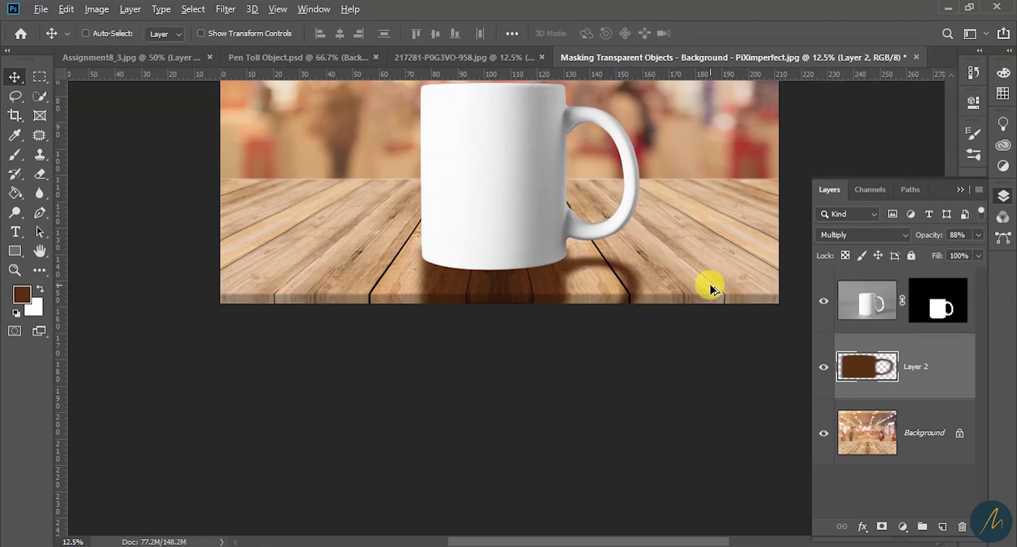
left_click(677, 285)
key("ctrl+t")
left_click_drag(652, 289, 647, 289)
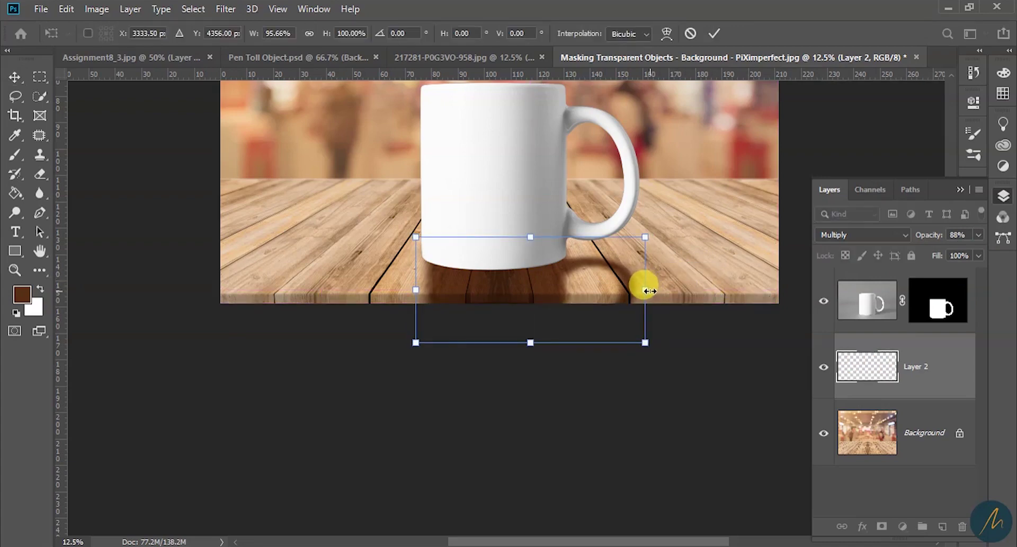
key("Return")
left_click(518, 279)
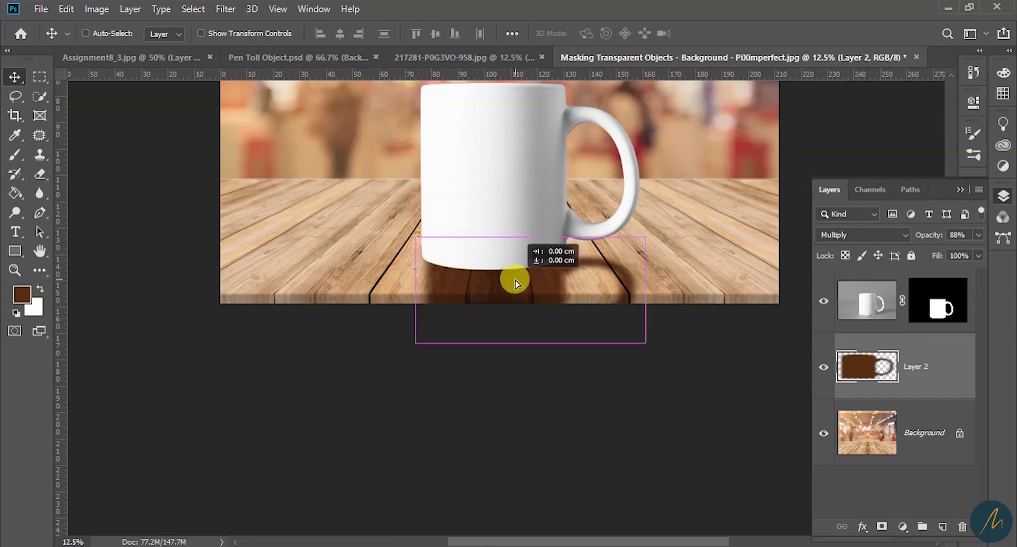
Add a new empty layer above the mug layer.
left_click_drag(954, 289, 962, 526)
left_click(567, 218)
left_click(943, 526)
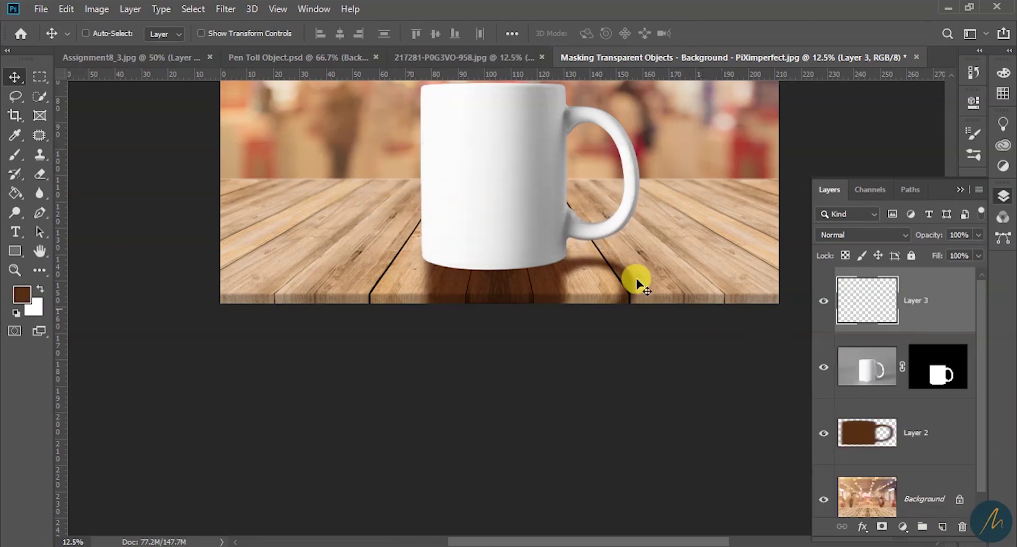
left_click(18, 156)
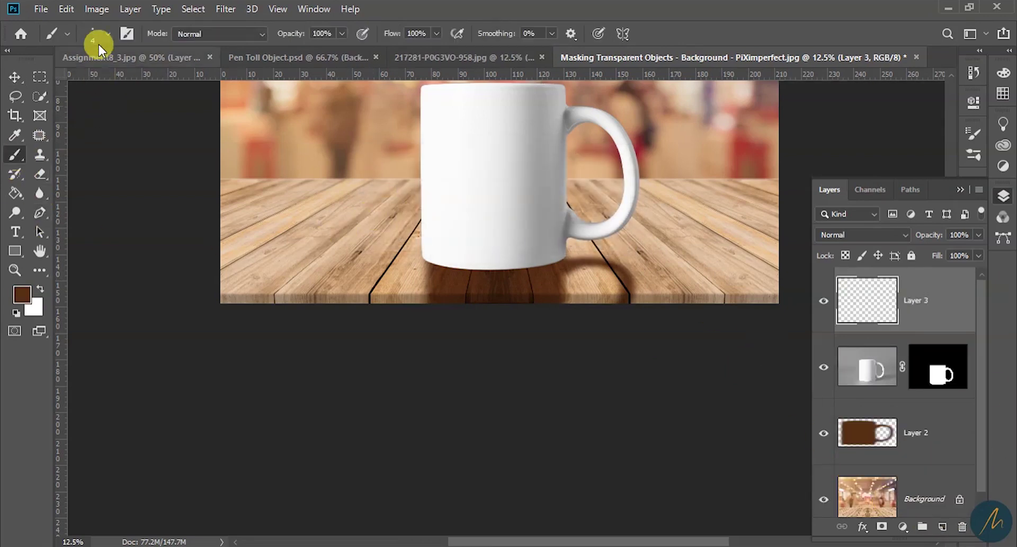
key("bracketright")
key("bracketright")
key("bracketright")
key("bracketright")
key("bracketright")
key("bracketright")
key("bracketright")
key("bracketright")
key("bracketright")
key("bracketright")
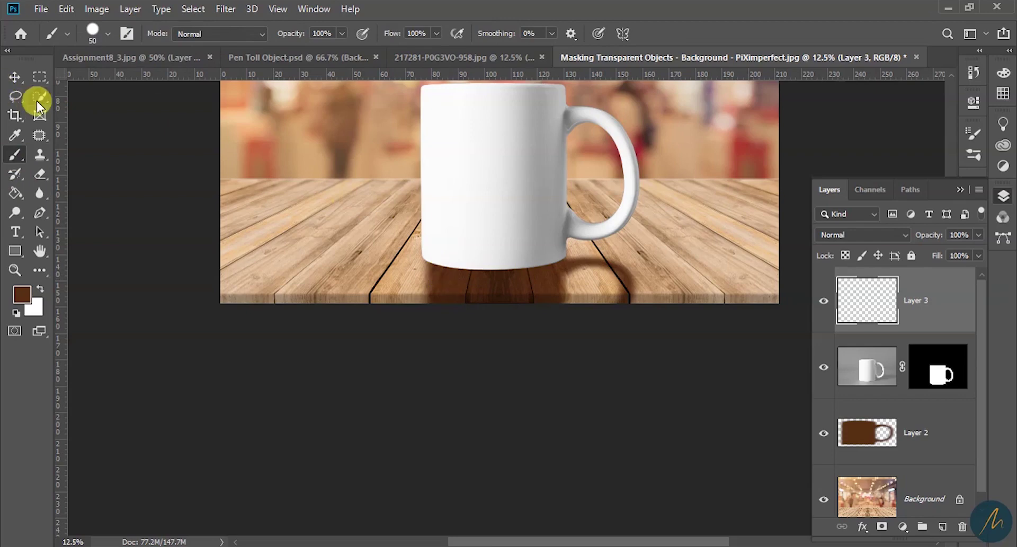
Draw a thin elliptical selection across the mug's base, fill it with the dark brown on Layer 3, and deselect.
left_click(39, 84)
left_click(85, 90)
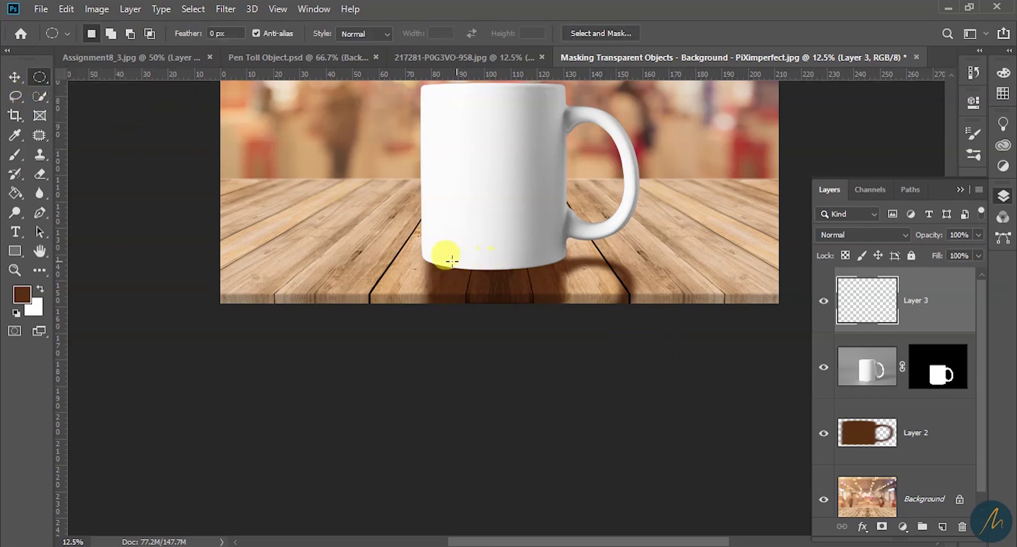
left_click_drag(419, 255, 577, 266)
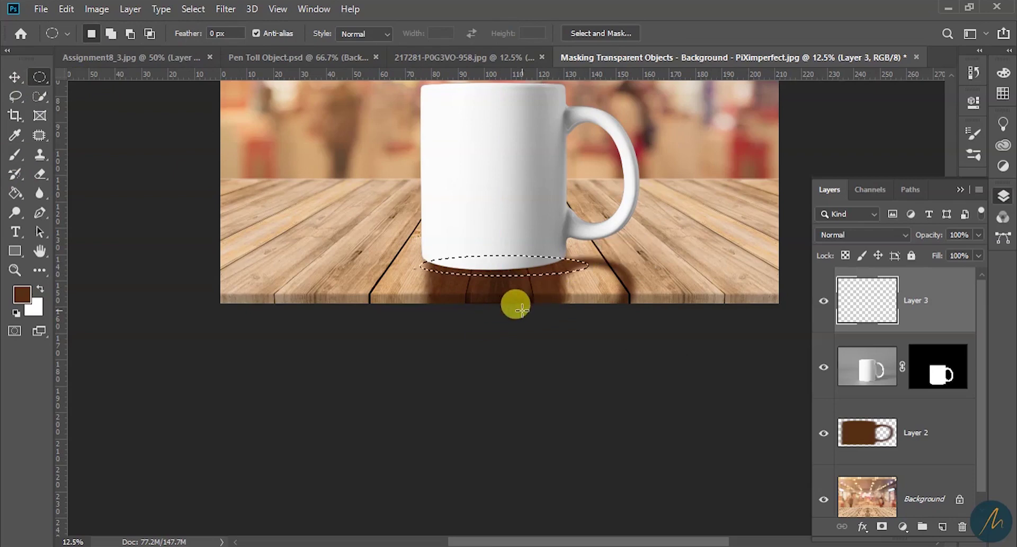
left_click(21, 196)
left_click(525, 265)
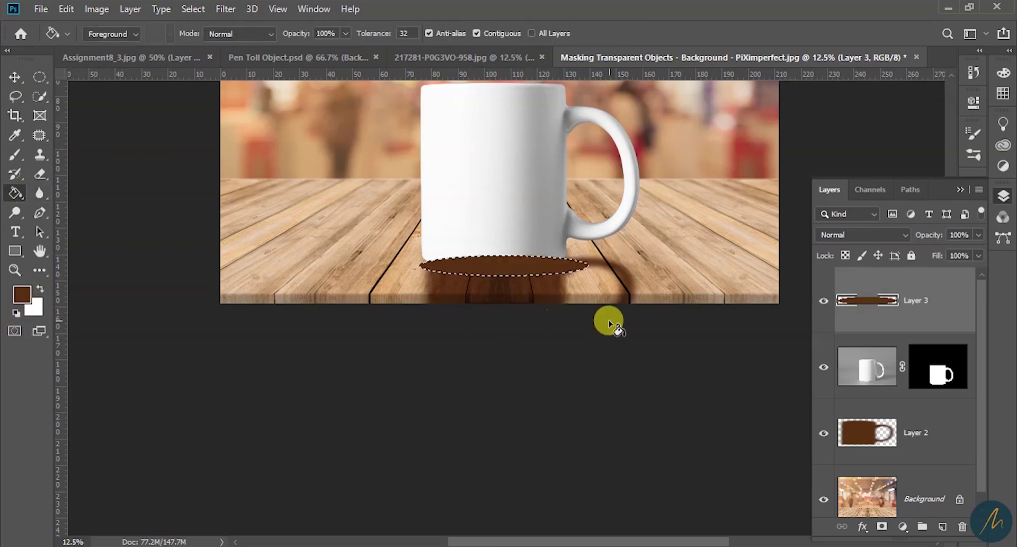
key("ctrl+d")
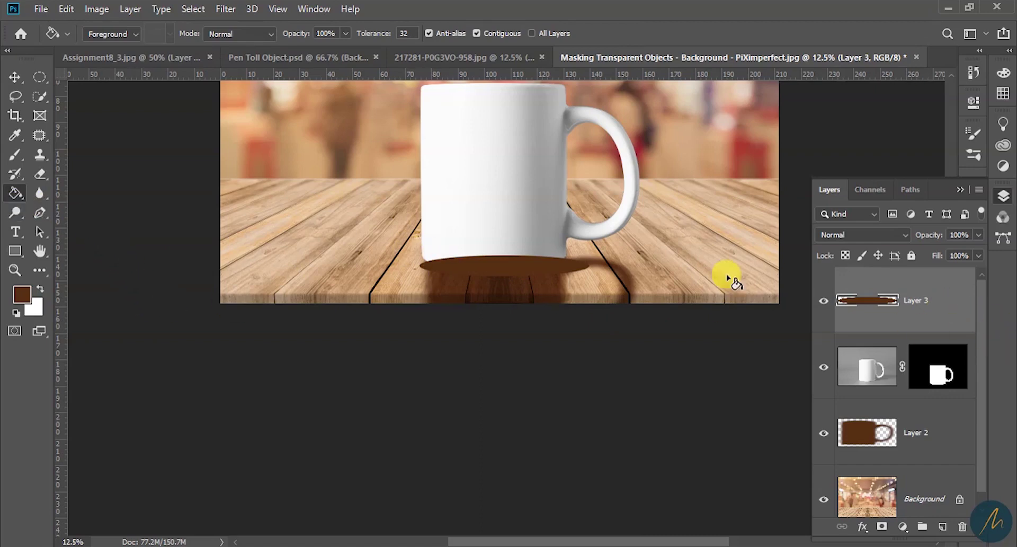
Soften the brown ellipse on Layer 3 with a Gaussian Blur.
left_click(219, 15)
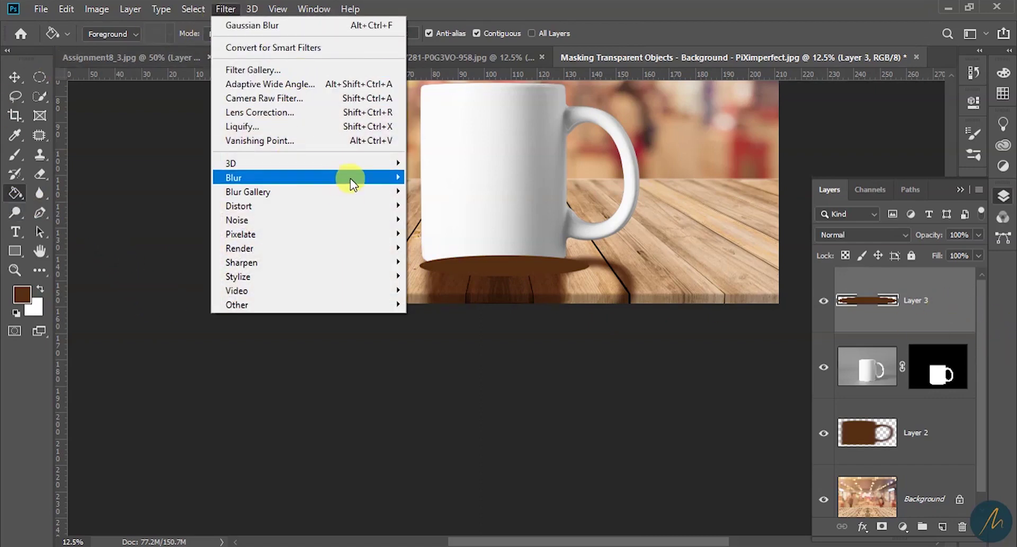
mouse_move(352, 178)
left_click(446, 234)
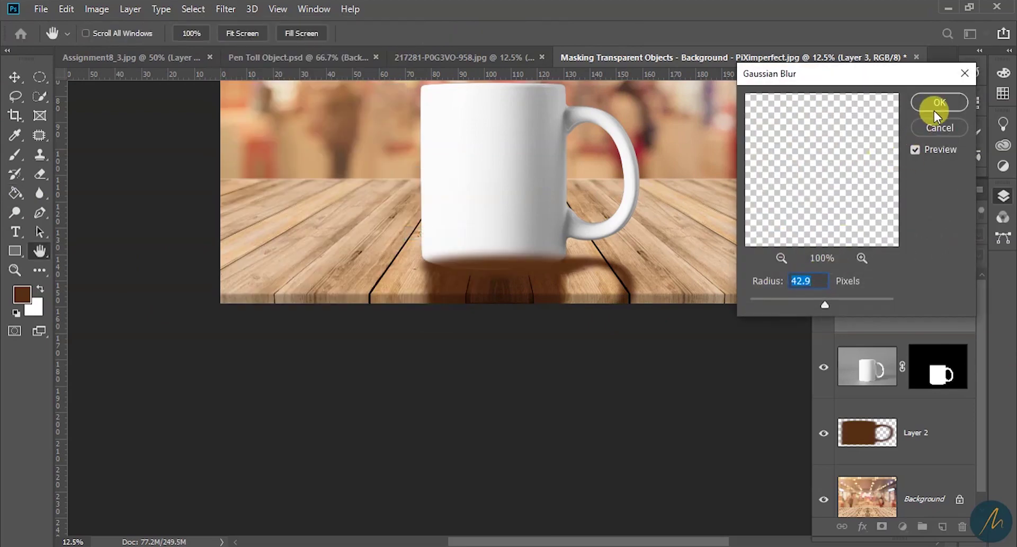
mouse_move(825, 303)
left_mouse_down()
mouse_move(872, 294)
mouse_move(872, 304)
mouse_move(831, 308)
left_mouse_up()
left_click(939, 102)
key("g")
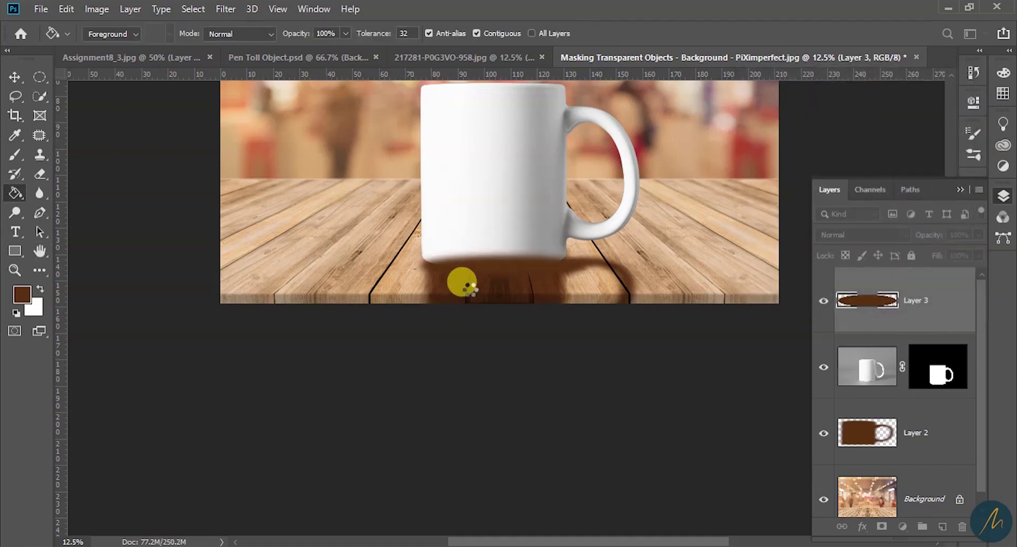
Flatten the blurred ellipse to about 31% of its height and narrow it to fit along the mug's base.
key("ctrl+t")
left_click_drag(504, 245, 501, 276)
left_click_drag(596, 275, 533, 281)
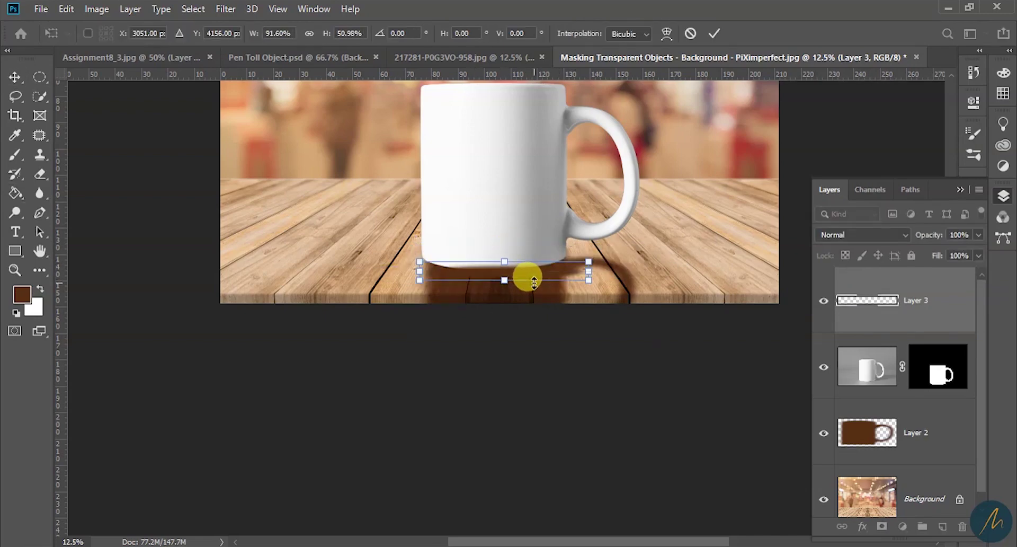
mouse_move(505, 263)
left_mouse_down()
mouse_move(494, 258)
mouse_move(503, 265)
left_mouse_up()
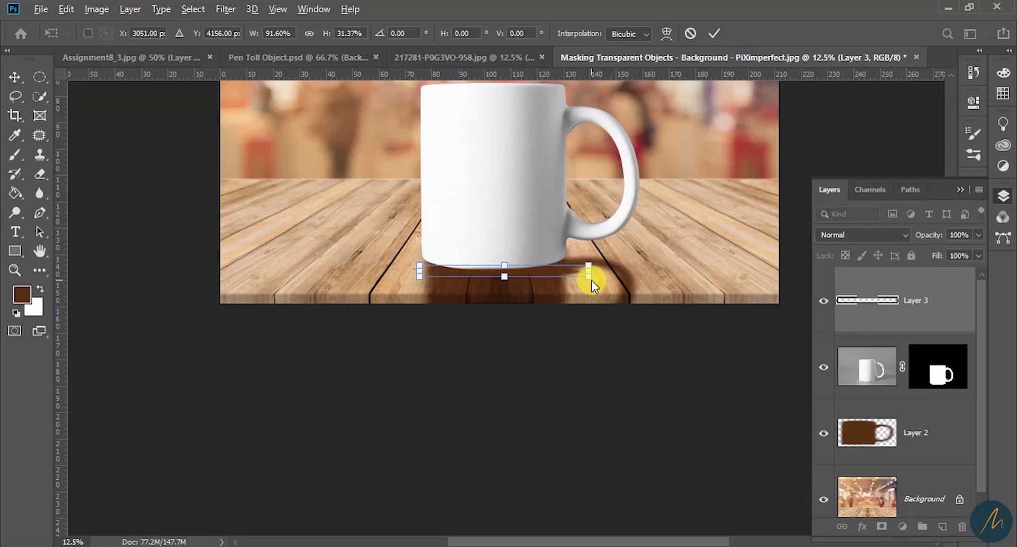
left_click_drag(589, 277, 525, 273)
key("Return")
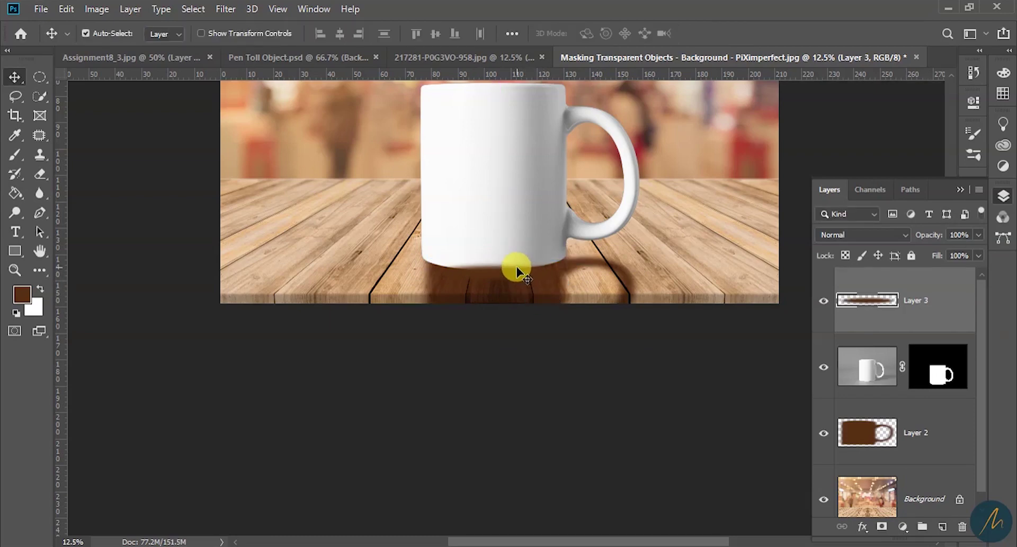
key("i")
key("ctrl+u")
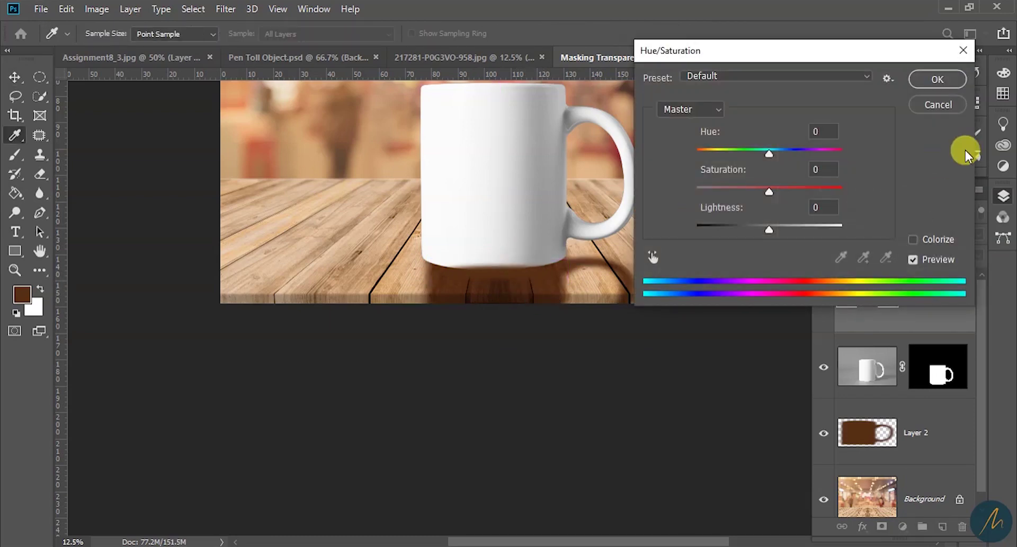
left_click_drag(773, 154, 746, 150)
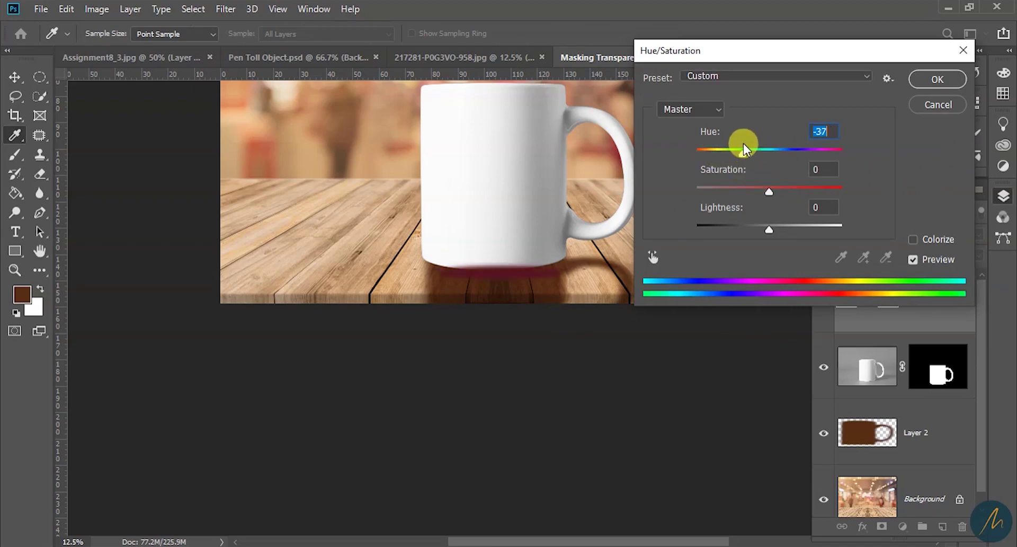
left_click(947, 101)
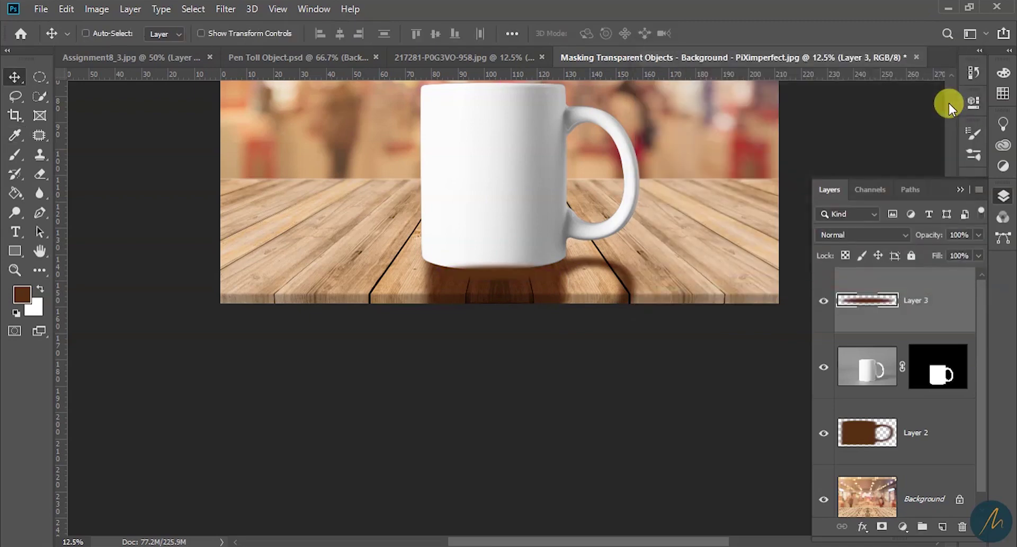
Set Layer 3's blend mode to Multiply and its opacity to 52%.
left_click(864, 234)
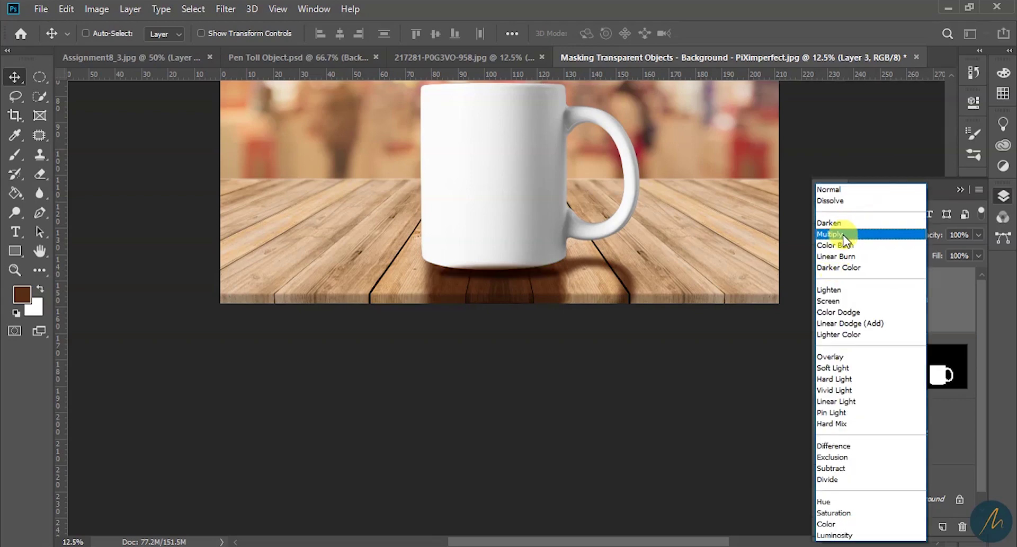
left_click(845, 236)
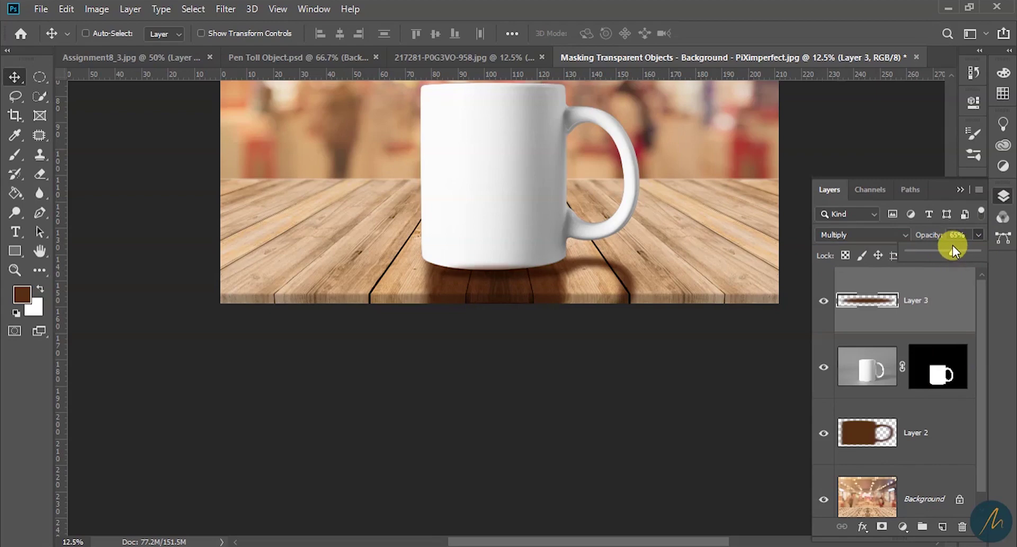
left_click_drag(946, 245, 944, 246)
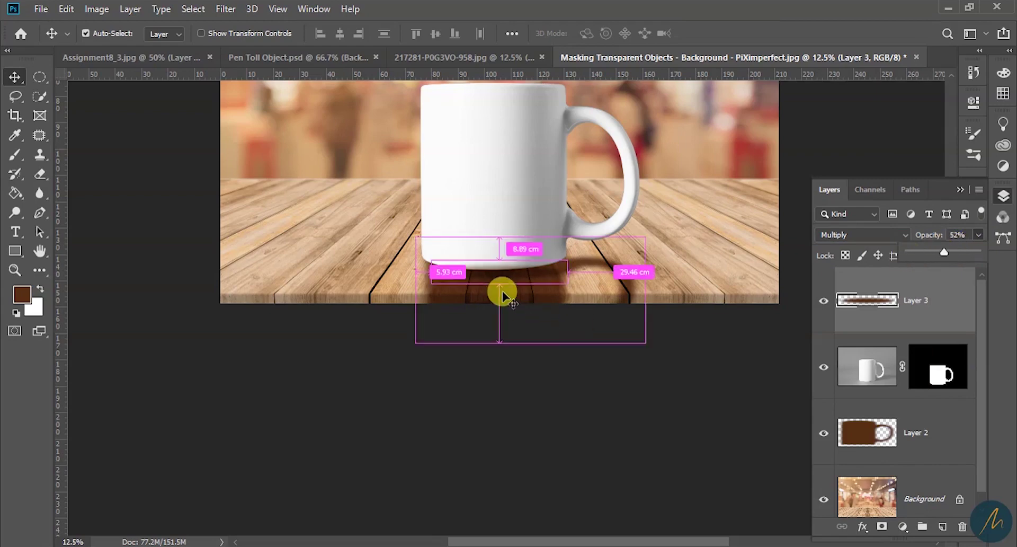
Nudge the brown ellipse on Layer 3 slightly up and left so it sits tight against the mug's base.
key("ctrl+t")
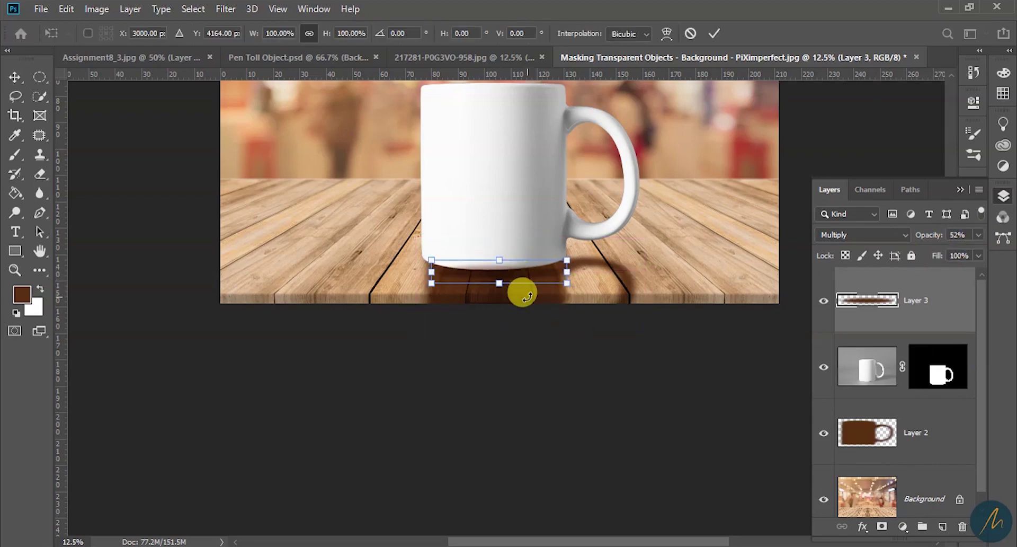
key("Up")
key("Up")
key("Up")
key("Up")
key("Up")
key("Up")
key("Up")
key("Up")
key("Up")
key("Up")
key("Up")
key("Up")
key("Up")
key("Up")
key("Up")
key("Up")
key("Up")
key("Up")
key("Up")
key("Up")
key("Up")
key("Left")
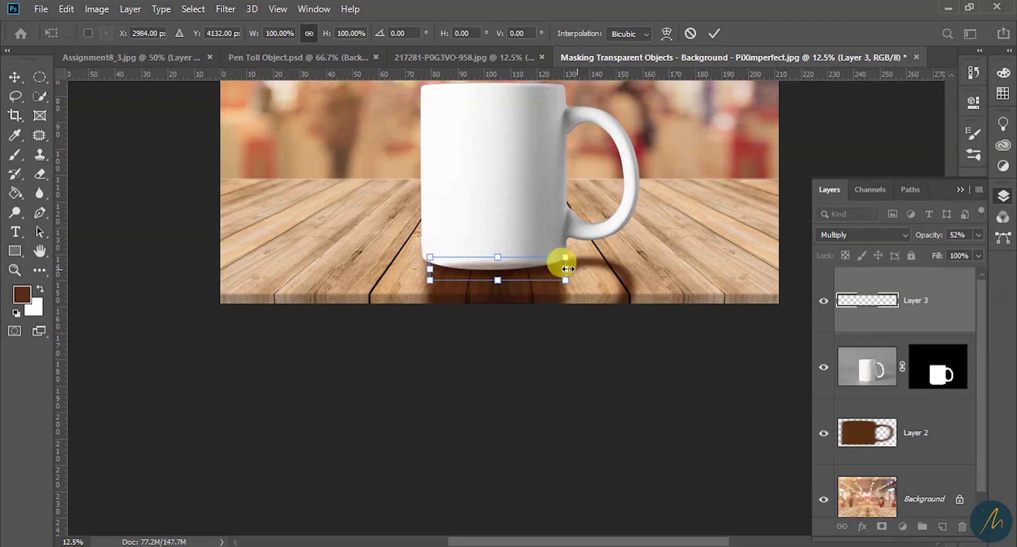
left_click_drag(498, 259, 496, 260)
key("Return")
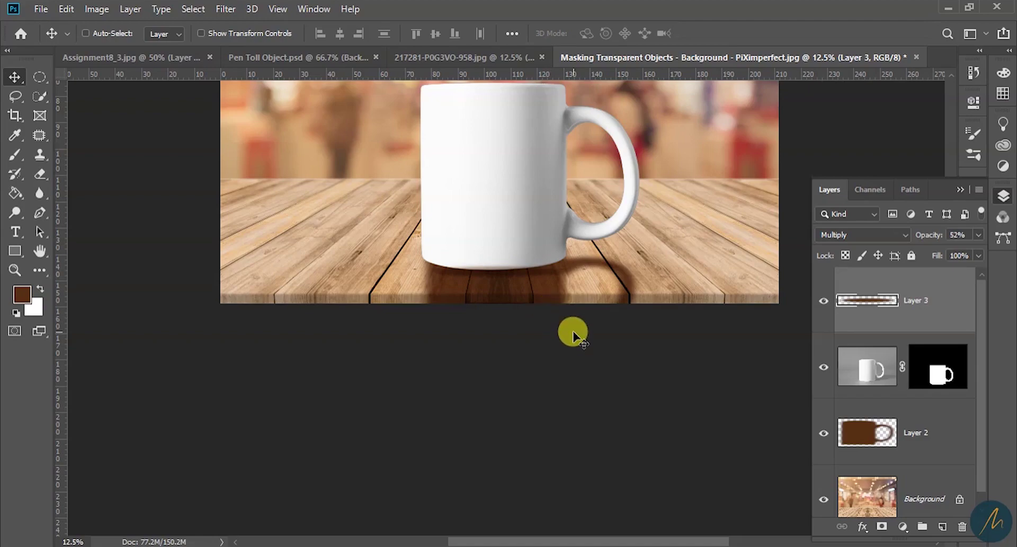
Widen the Layer 3 ellipse slightly to match the mug's base and place the layer beneath the mug layer.
key("z")
left_click(472, 297, "alt")
left_click(535, 301)
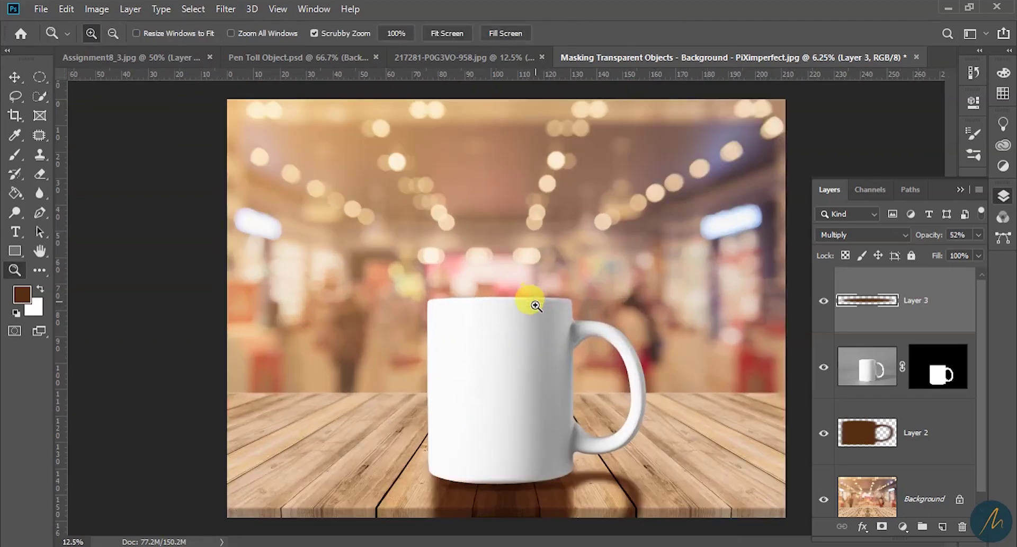
left_click(536, 300)
left_click_drag(541, 468, 519, 336)
left_click(462, 414)
left_click_drag(478, 422, 469, 390)
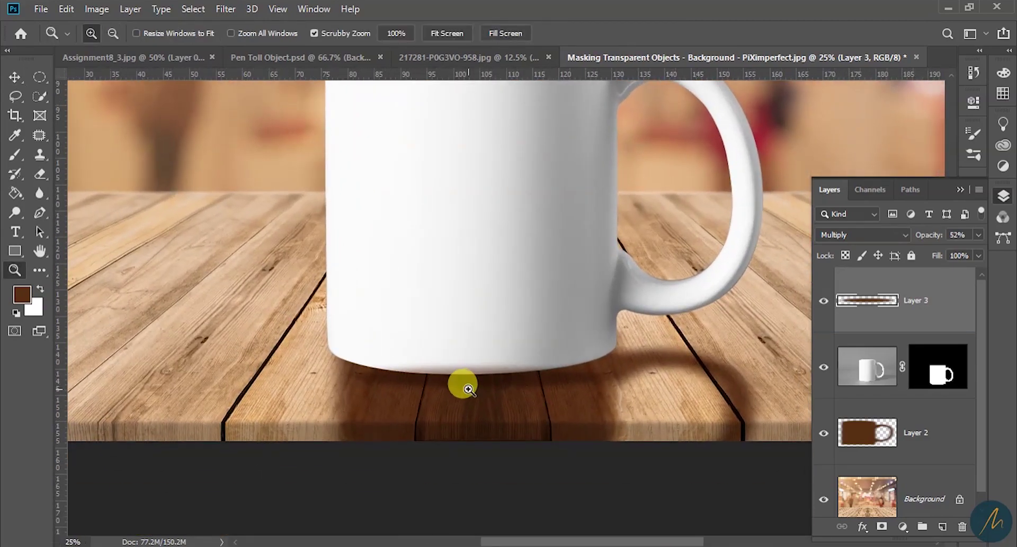
key("ctrl+t")
left_click_drag(618, 375, 629, 373)
left_click_drag(477, 393, 472, 391)
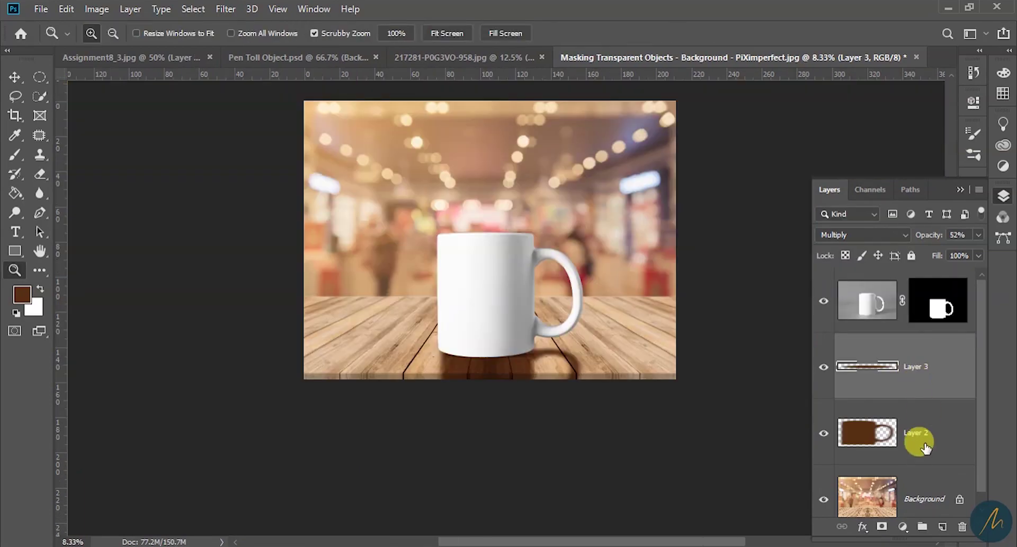
Set the opacity of the two shadow layers, Layer 2 and Layer 3, together to 60%.
left_click(918, 438)
left_click(928, 367, "shift")
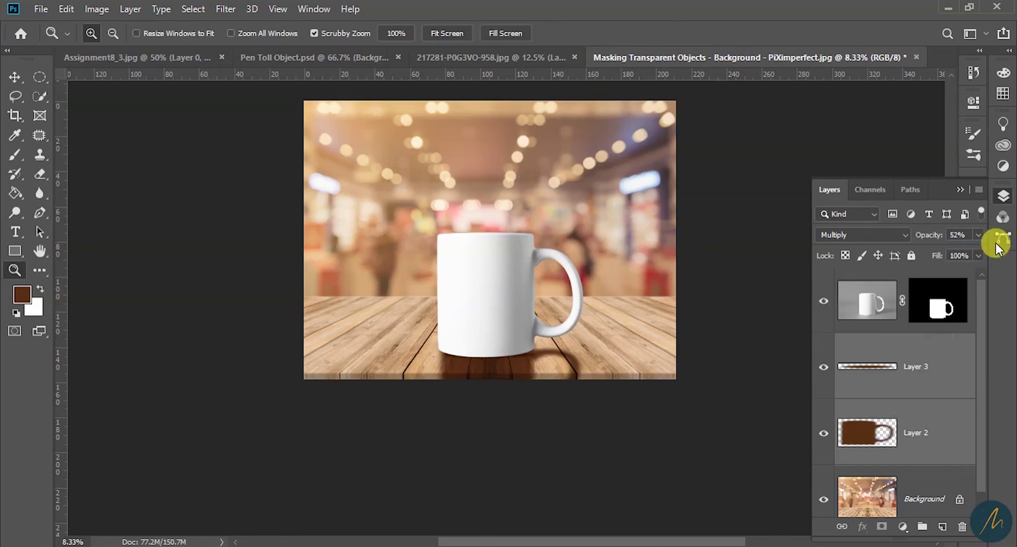
left_click_drag(933, 253, 949, 254)
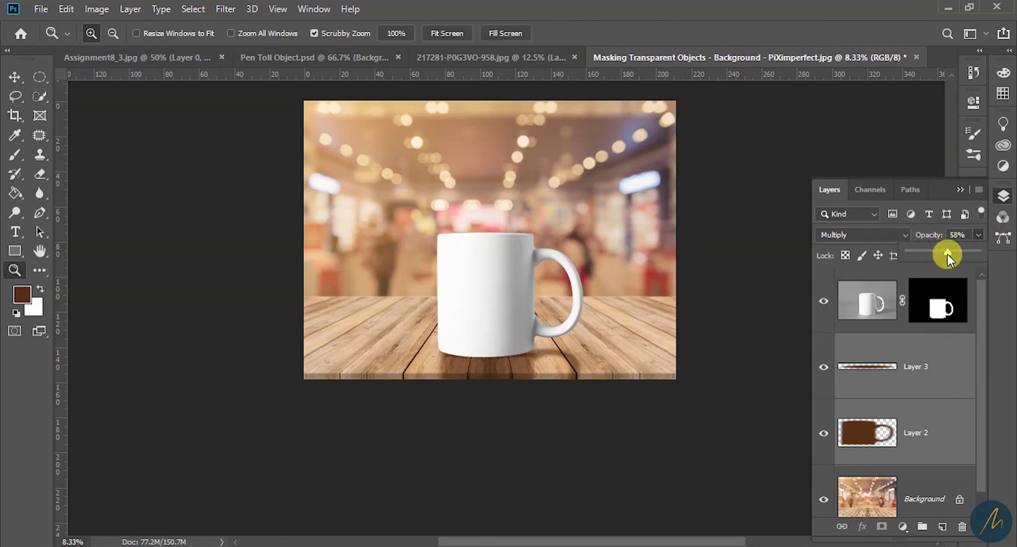
left_click(541, 342)
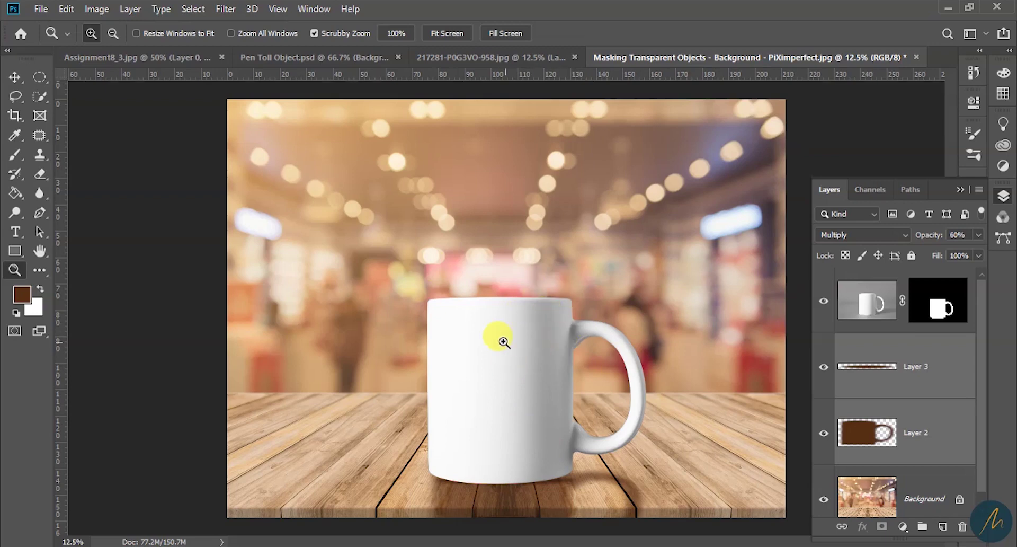
left_click_drag(533, 381, 520, 362)
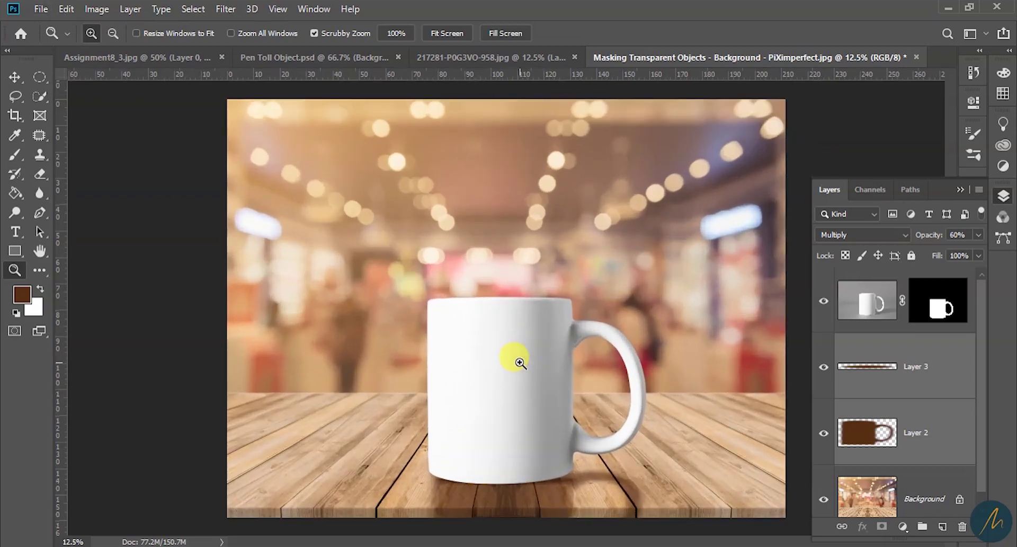
Review the finished cutouts by comparing the piggy bank, headphones portrait and mug documents.
left_click(159, 58)
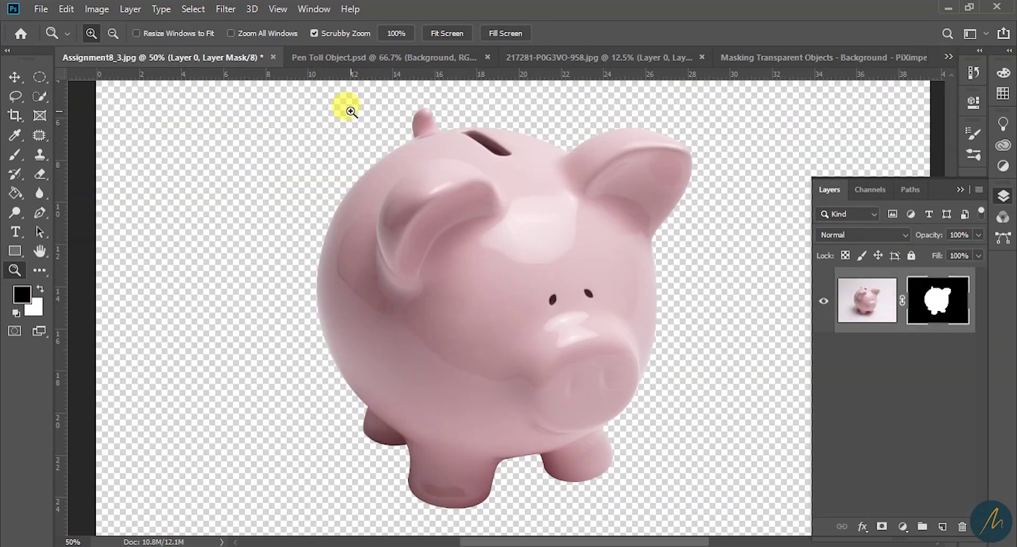
left_click(842, 57)
left_click(296, 54)
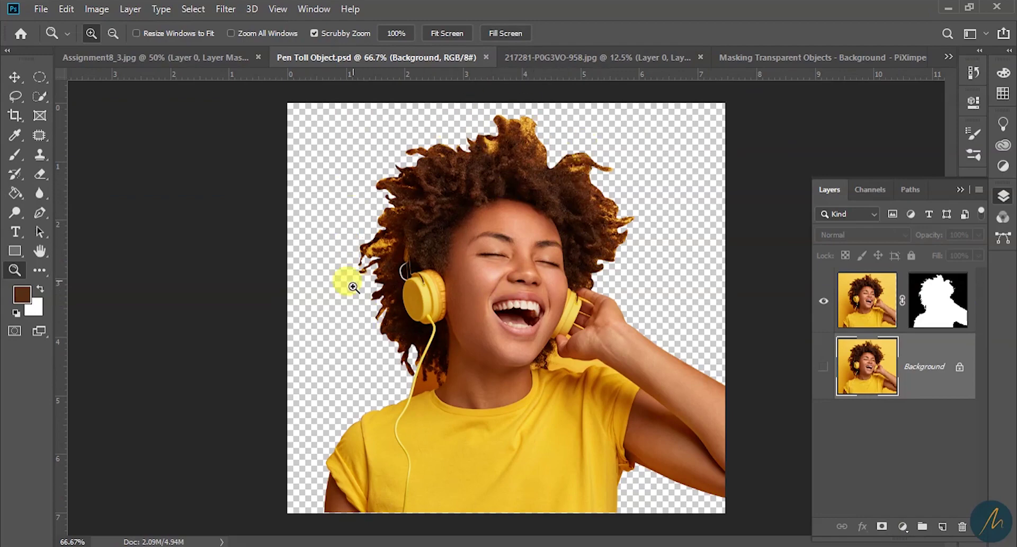
left_click(761, 57)
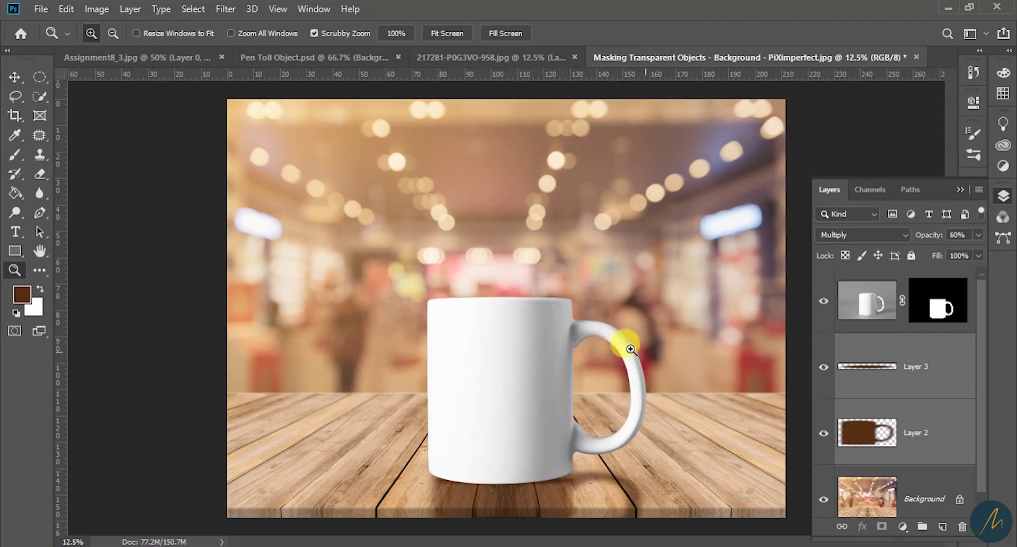
left_click(106, 56)
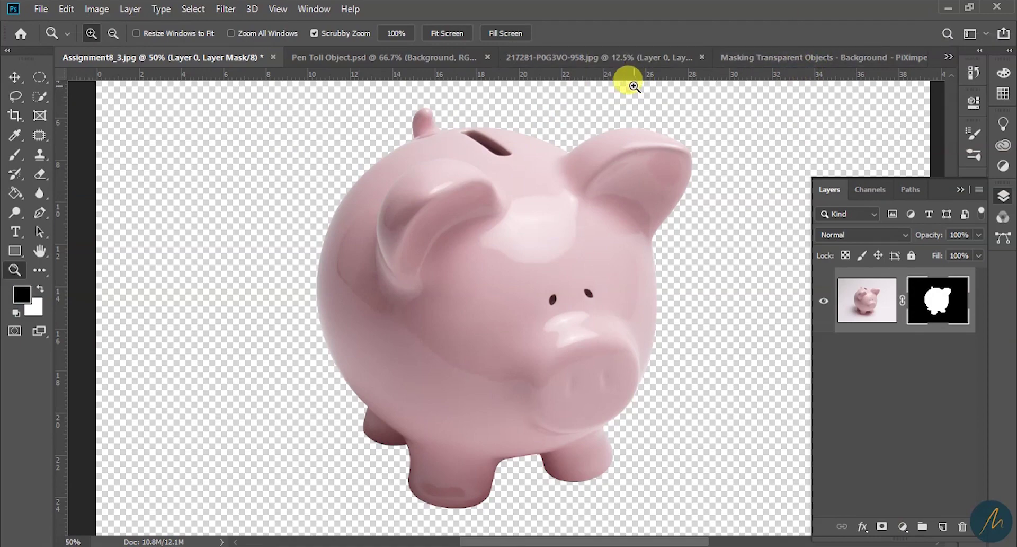
left_click(413, 58)
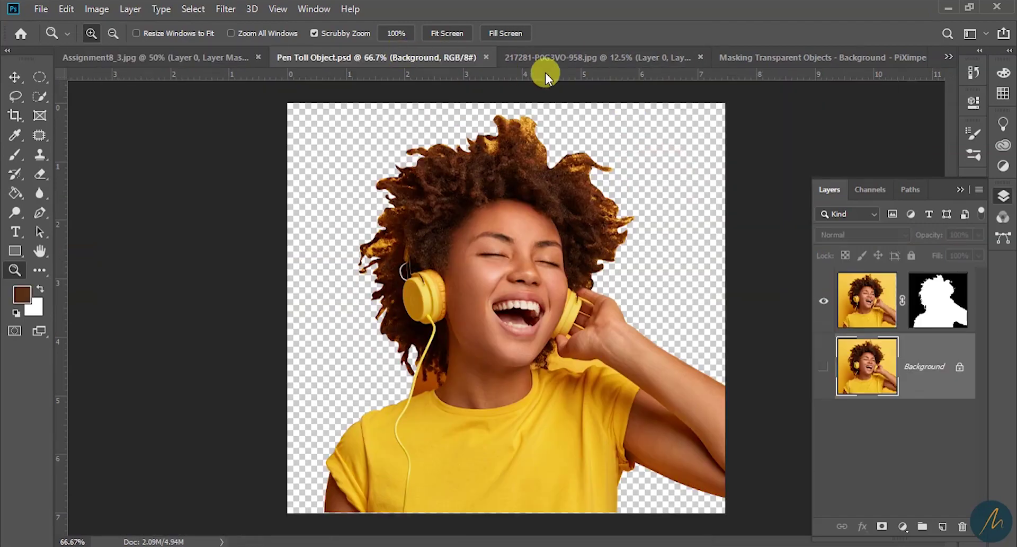